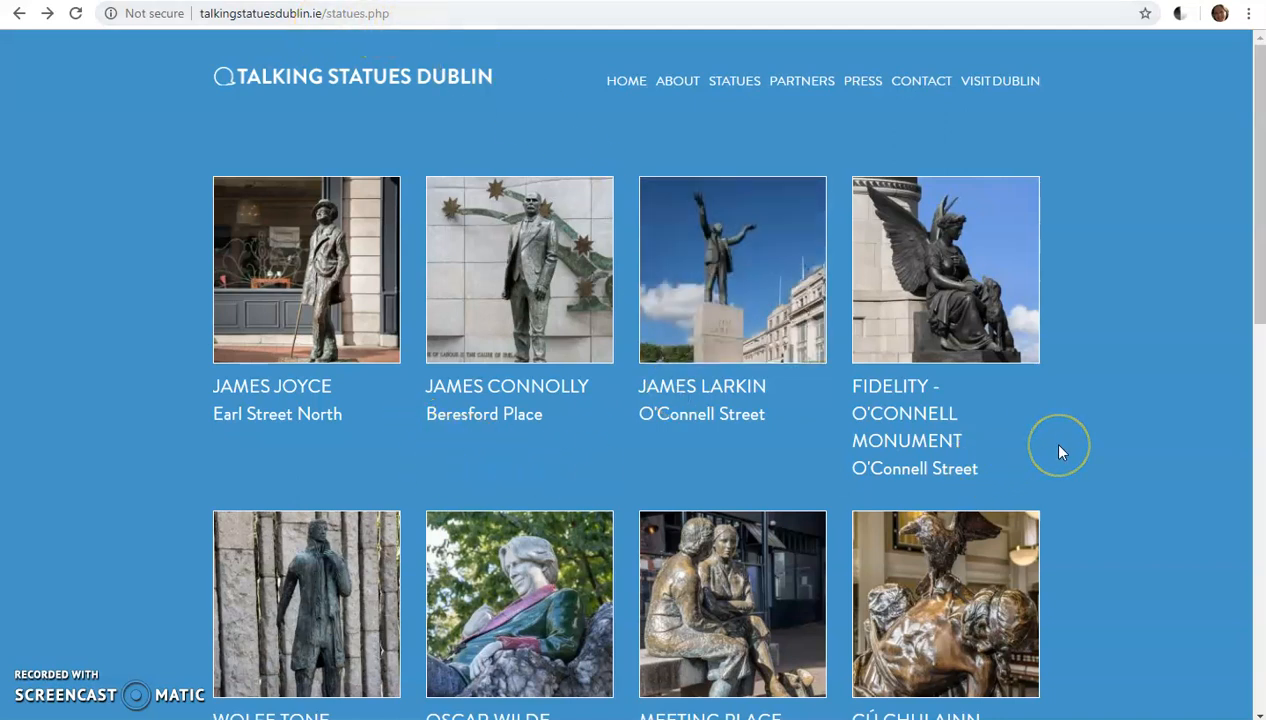
# - Look through the Talking Statues Dublin list for the statues and their street locations
pyautogui.scroll(-3, 1061, 452)
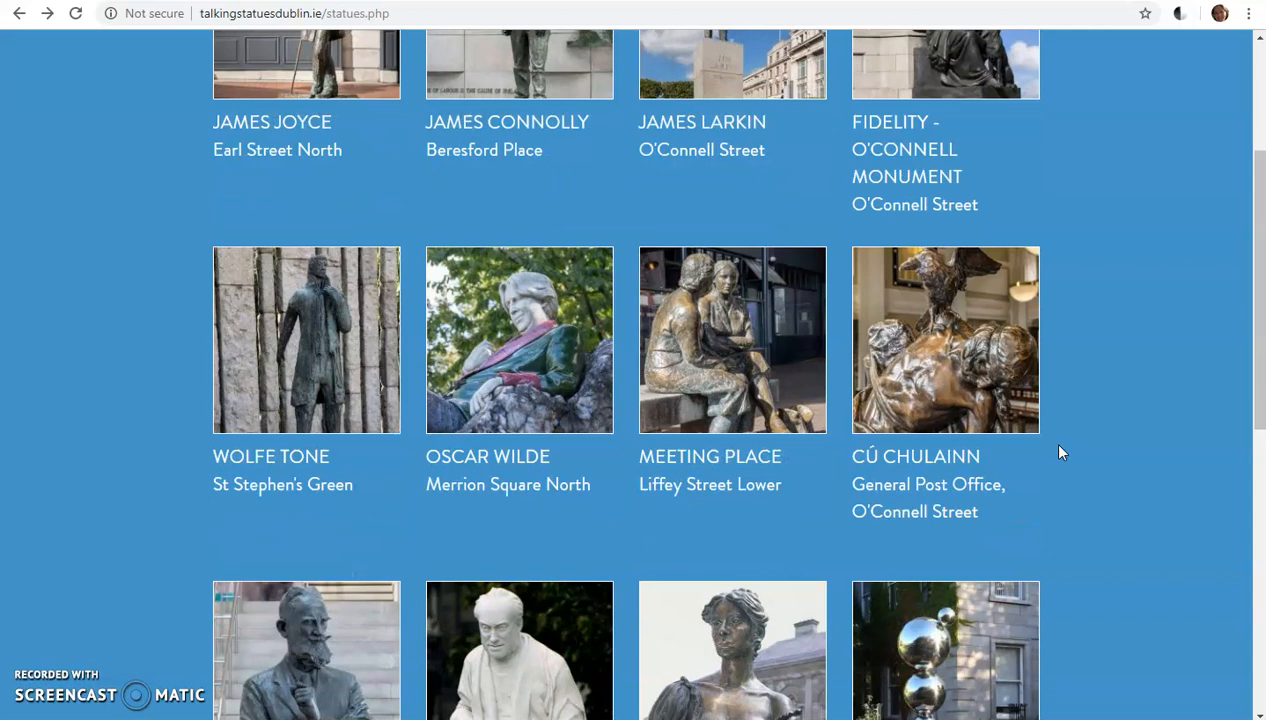
pyautogui.scroll(-1, 1061, 452)
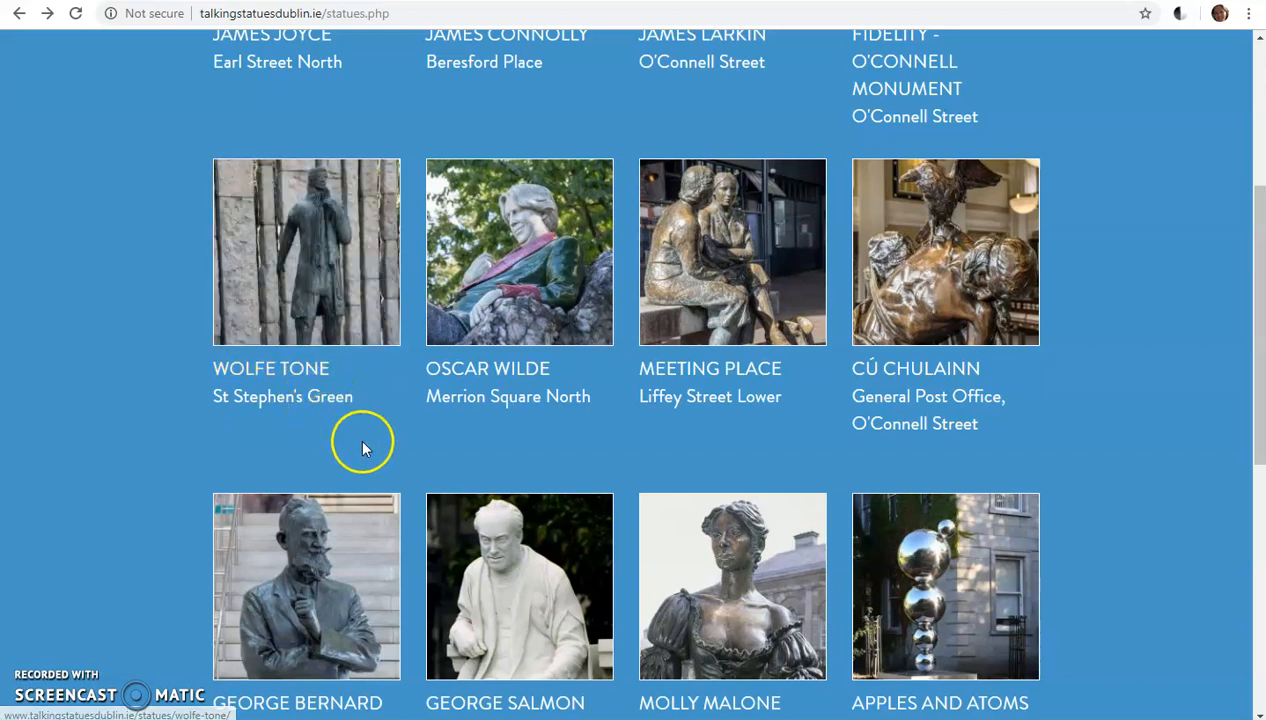
pyautogui.scroll(-1, 363, 448)
pyautogui.scroll(-1, 390, 447)
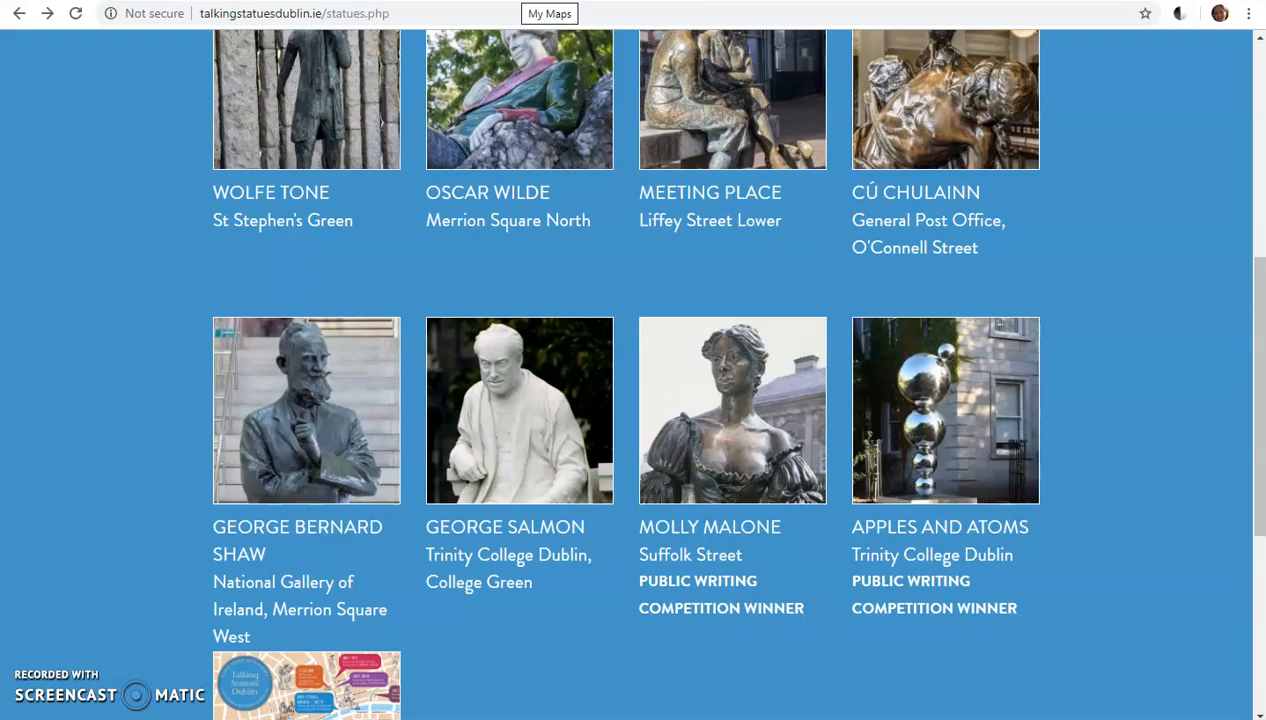
# - Search the web for "mymaps" in a separate browser page and open Google My Maps from the results
pyautogui.click(724, 1)
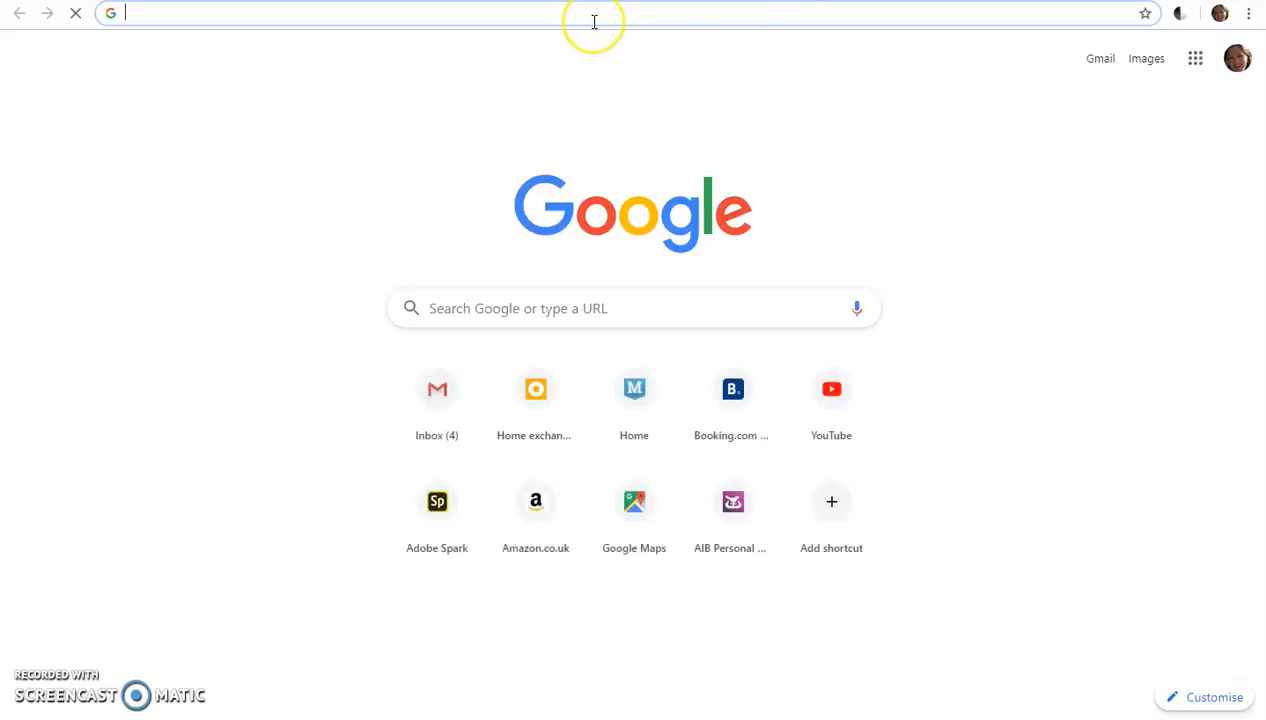
pyautogui.write('mymapt')
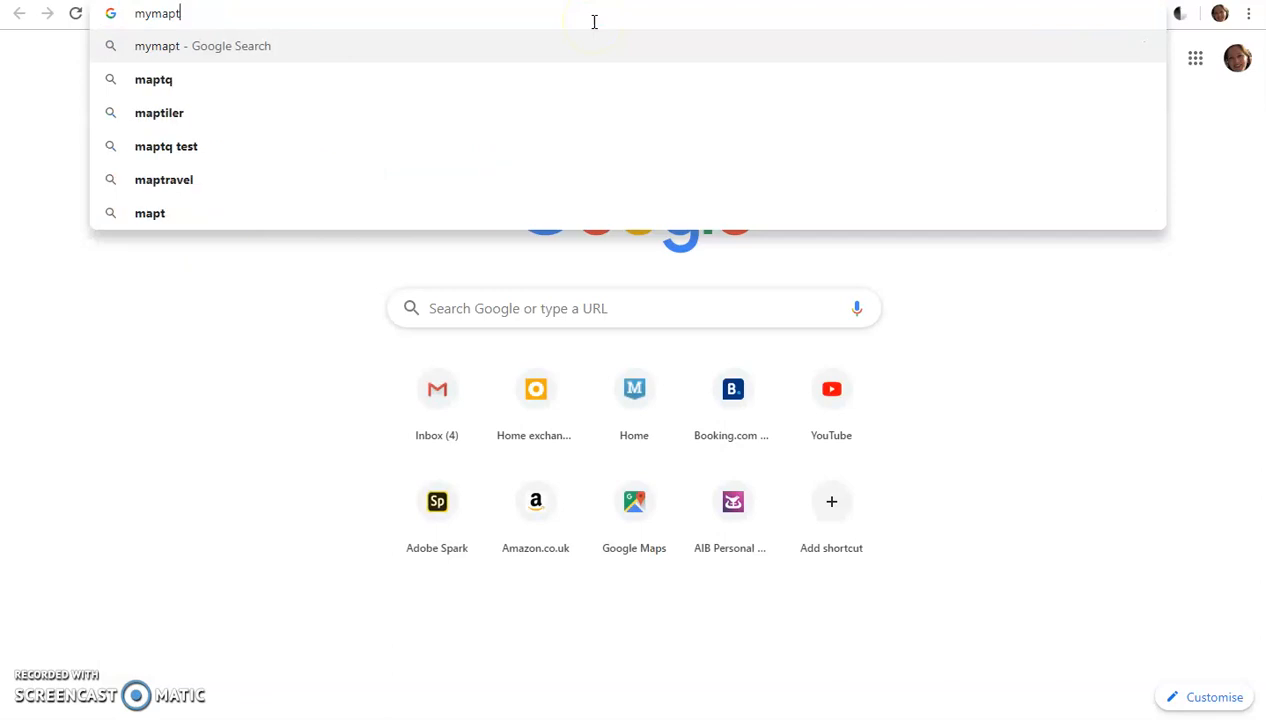
pyautogui.press('BackSpace')
pyautogui.write('s')
pyautogui.press('Return')
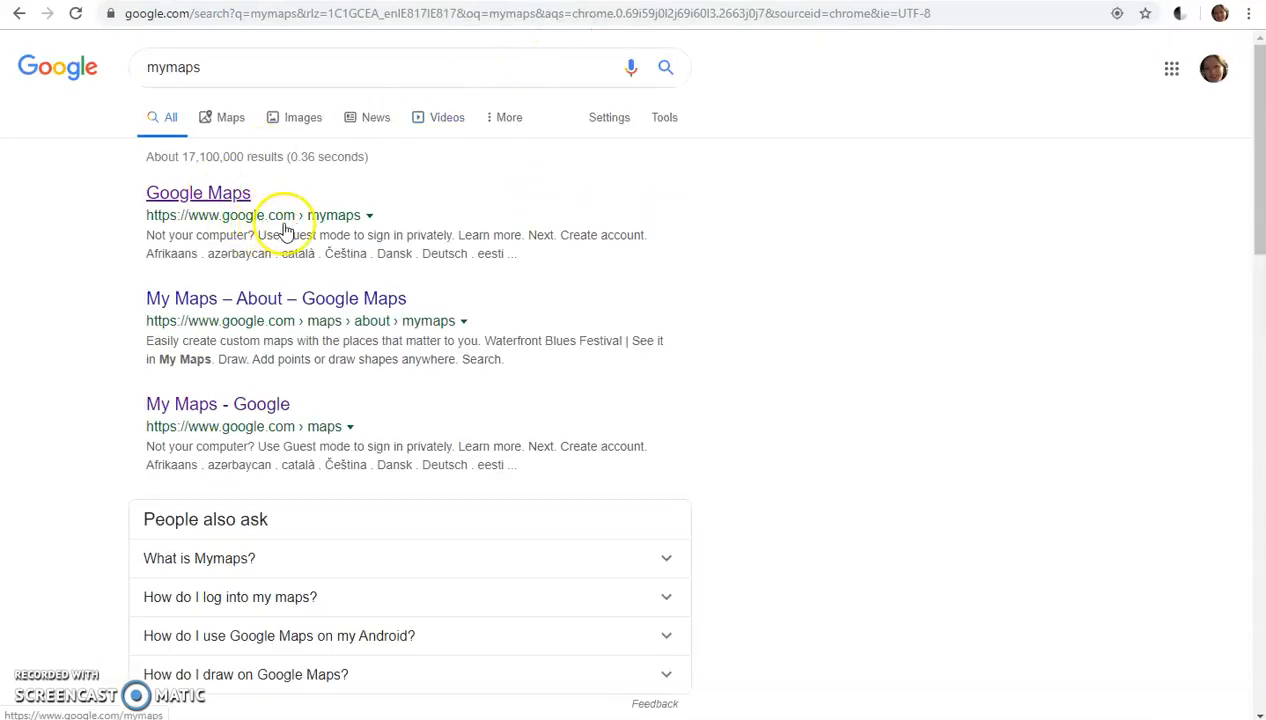
pyautogui.click(205, 200)
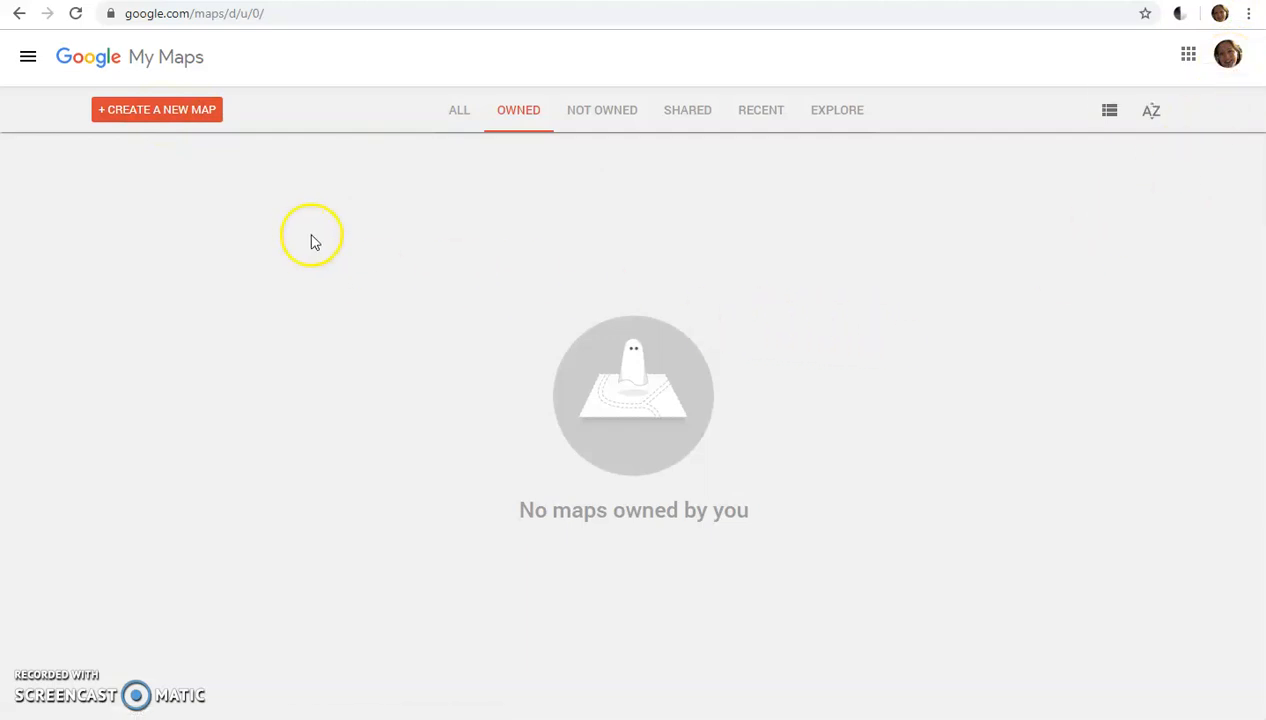
# - Create a new map titled "Short Talking Statue Tour South Dublin" with the description "This lasts 766m and up to 30 mins"
pyautogui.click(135, 118)
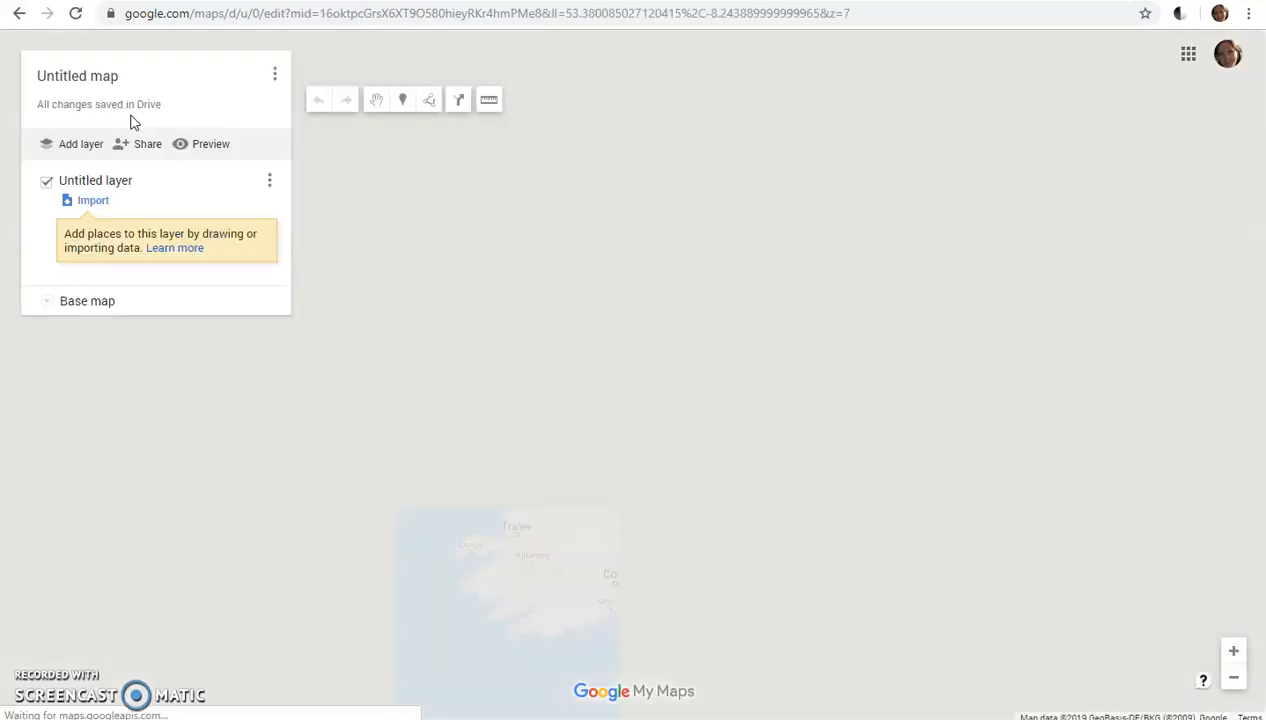
pyautogui.click(62, 80)
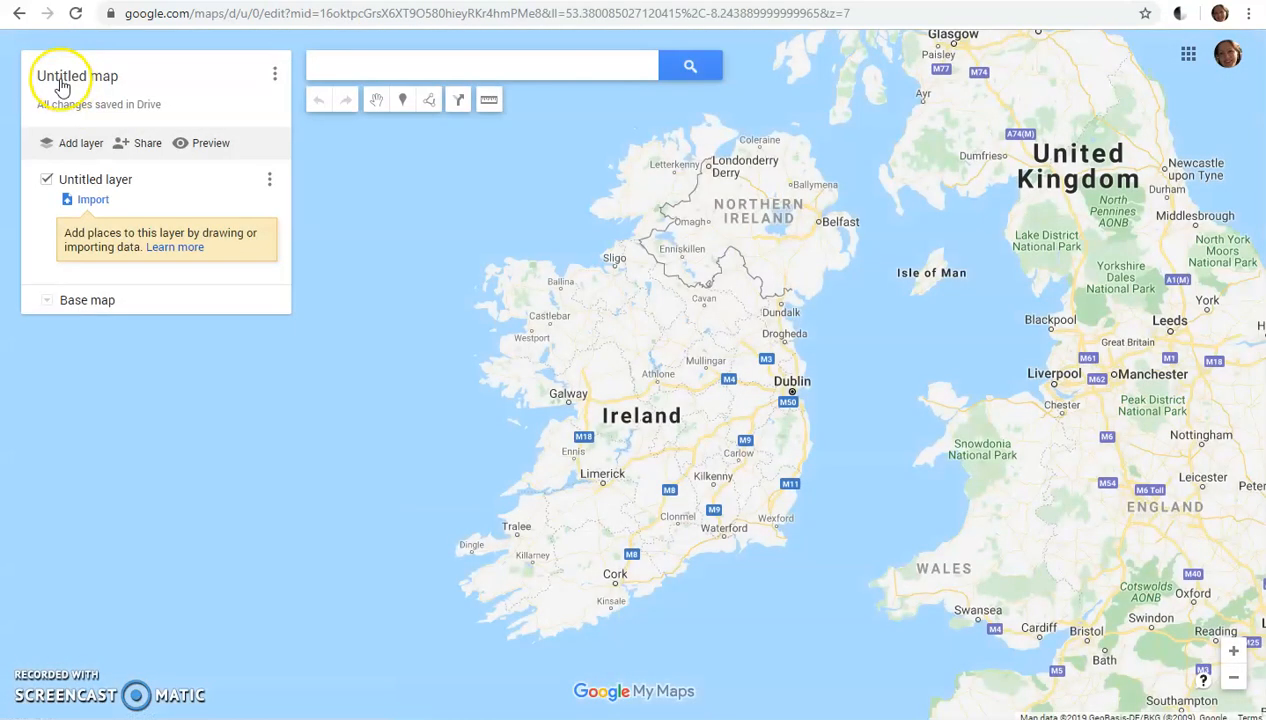
pyautogui.click(65, 78)
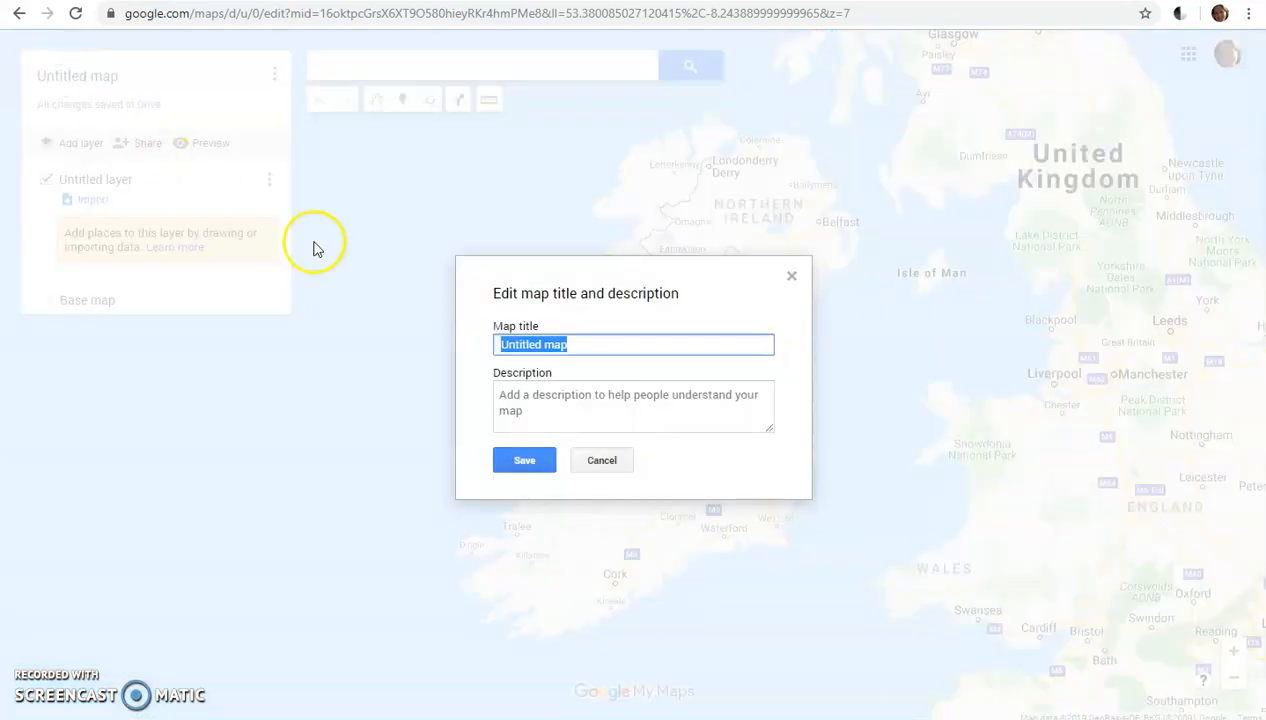
pyautogui.write('Short T')
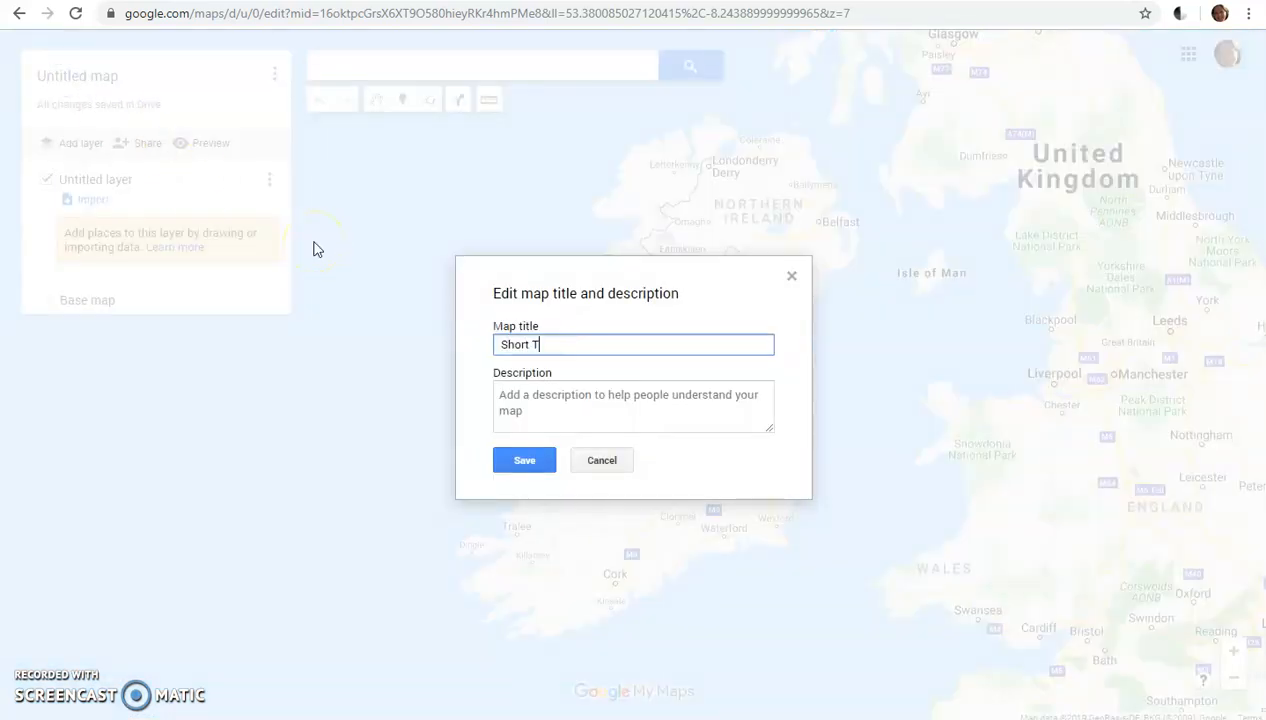
pyautogui.write('alking Statue Tour South Dublin')
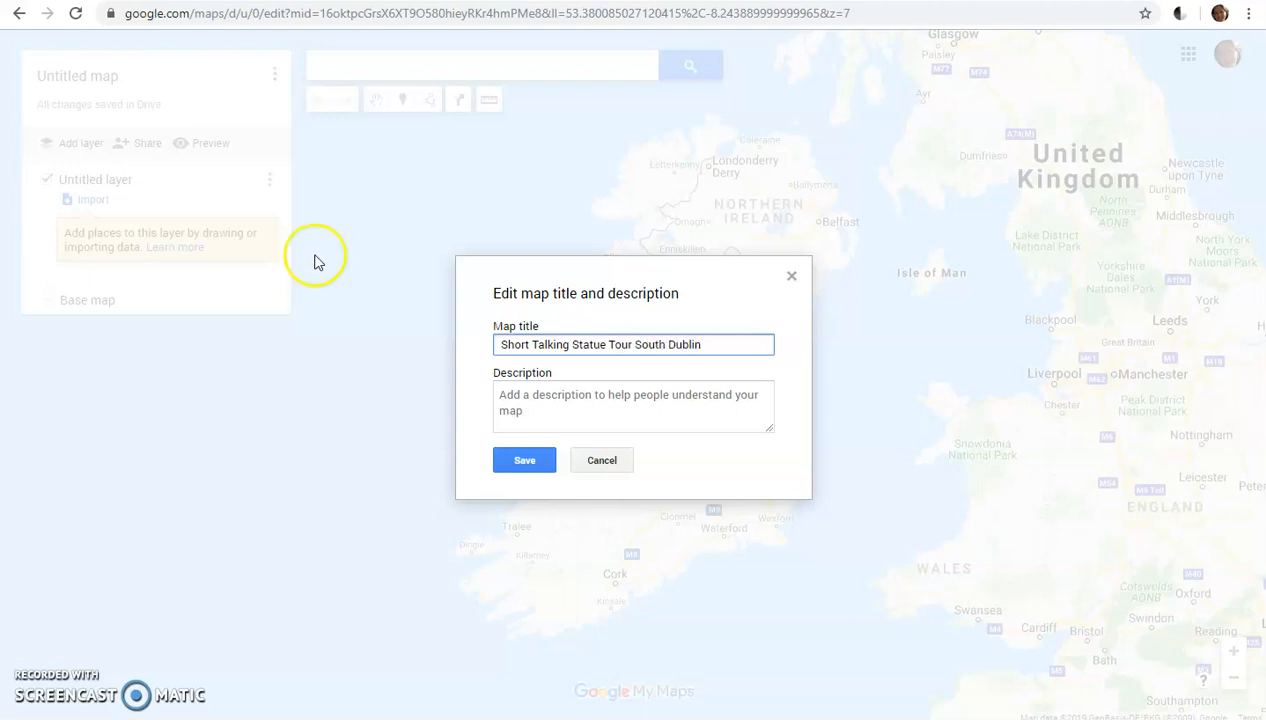
pyautogui.click(523, 392)
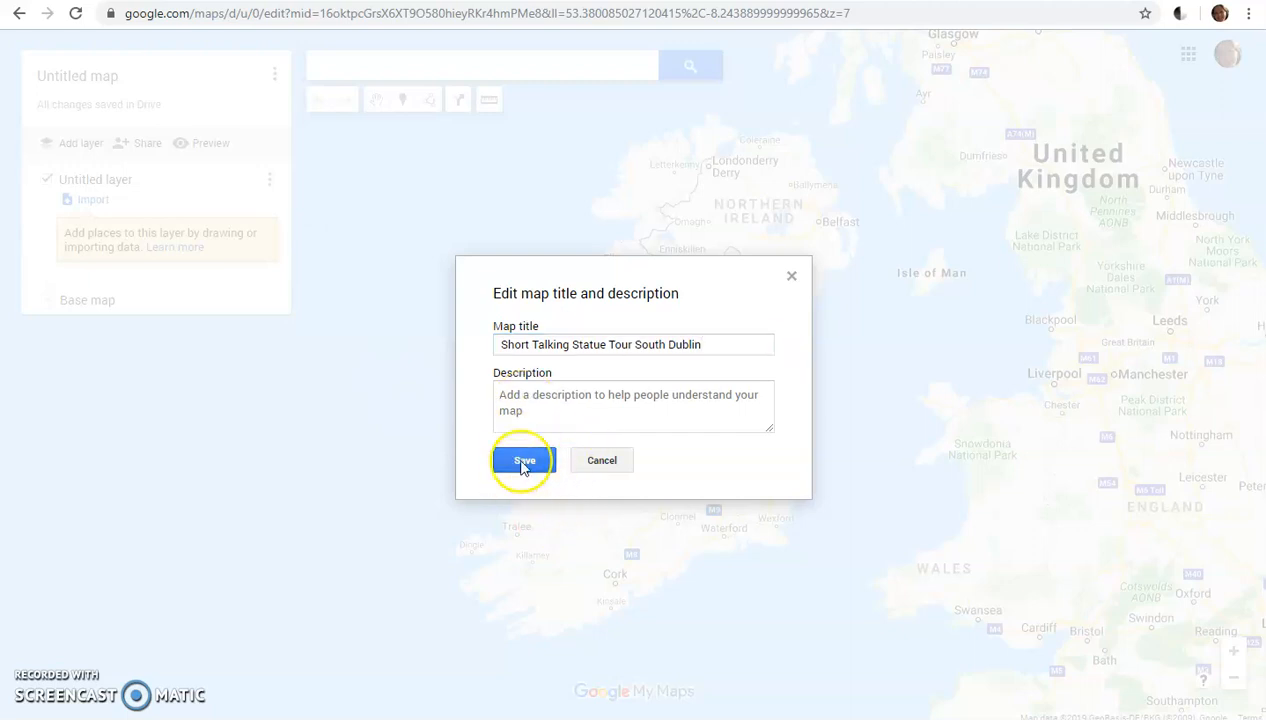
pyautogui.write('This lasts 766m and up to 30 mins')
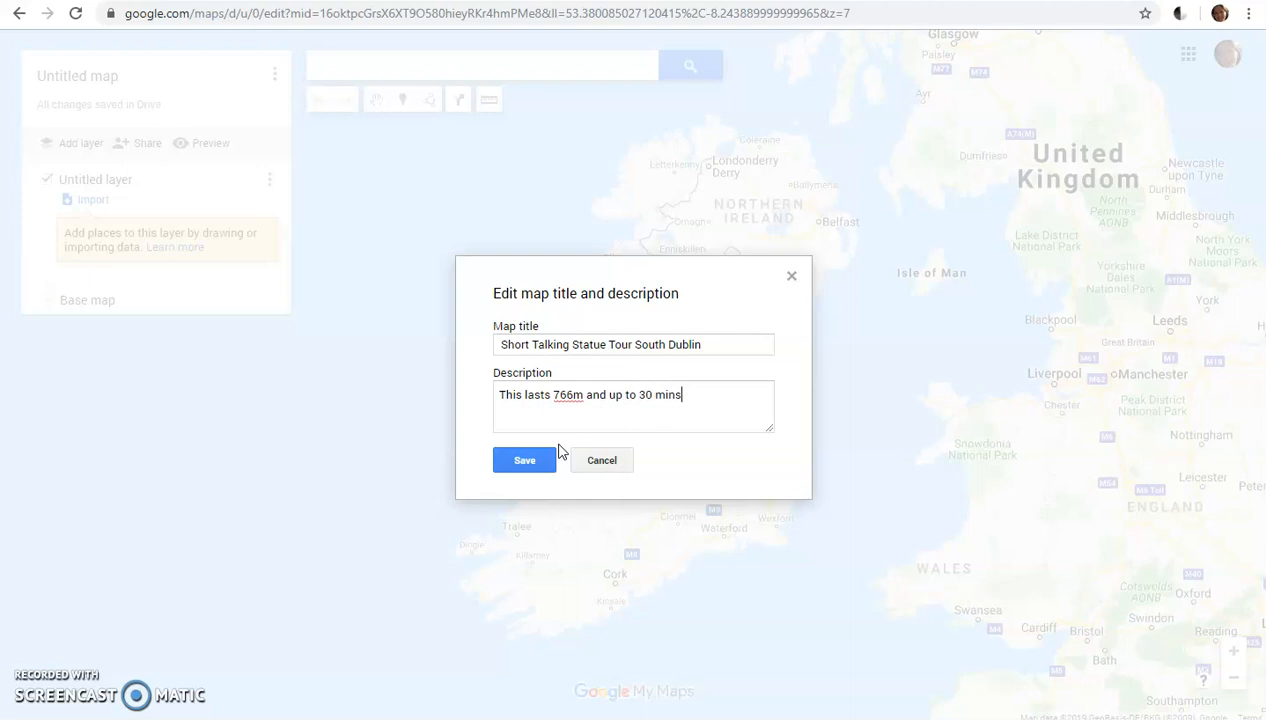
pyautogui.click(526, 460)
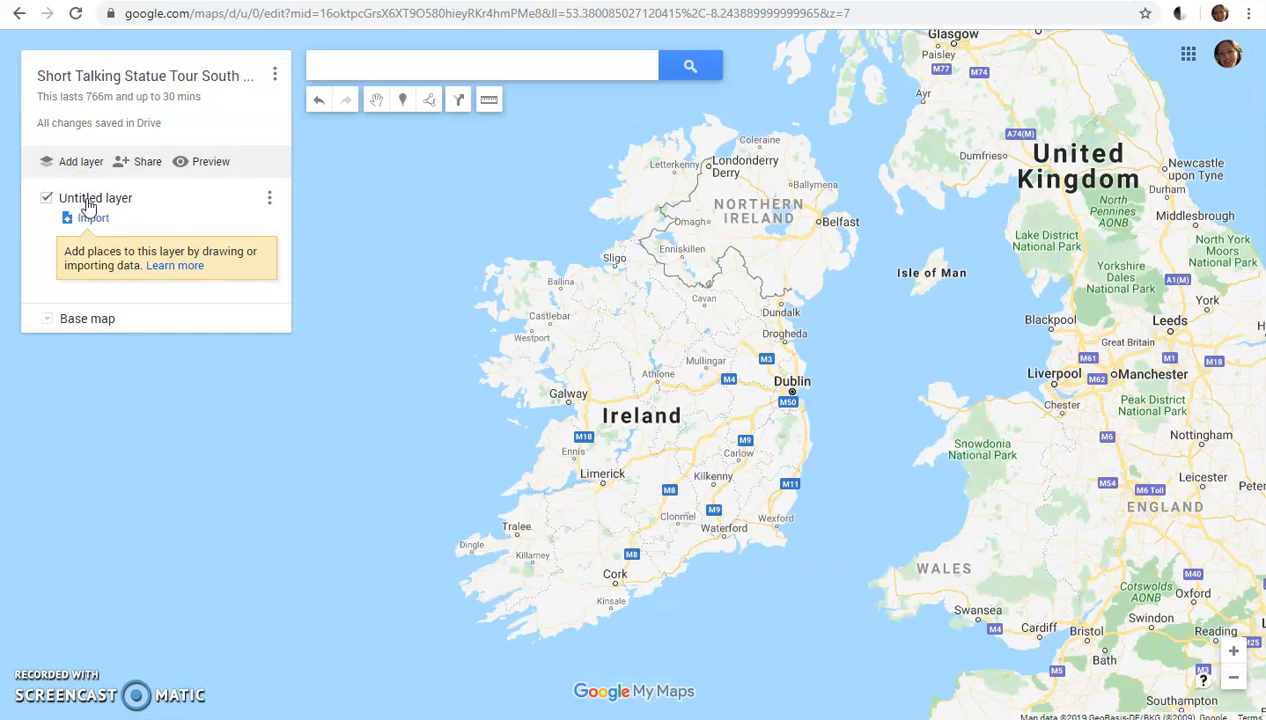
# - Rename the untitled layer as "Statues"
pyautogui.click(269, 198)
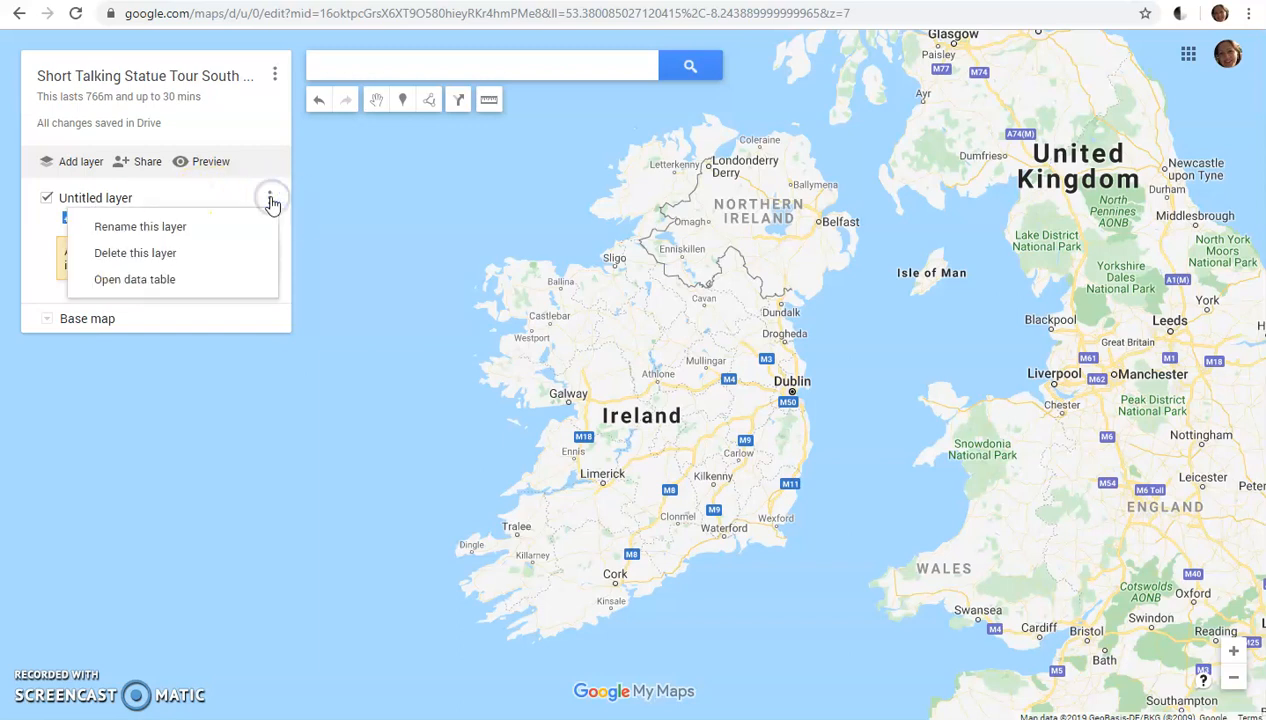
pyautogui.click(155, 226)
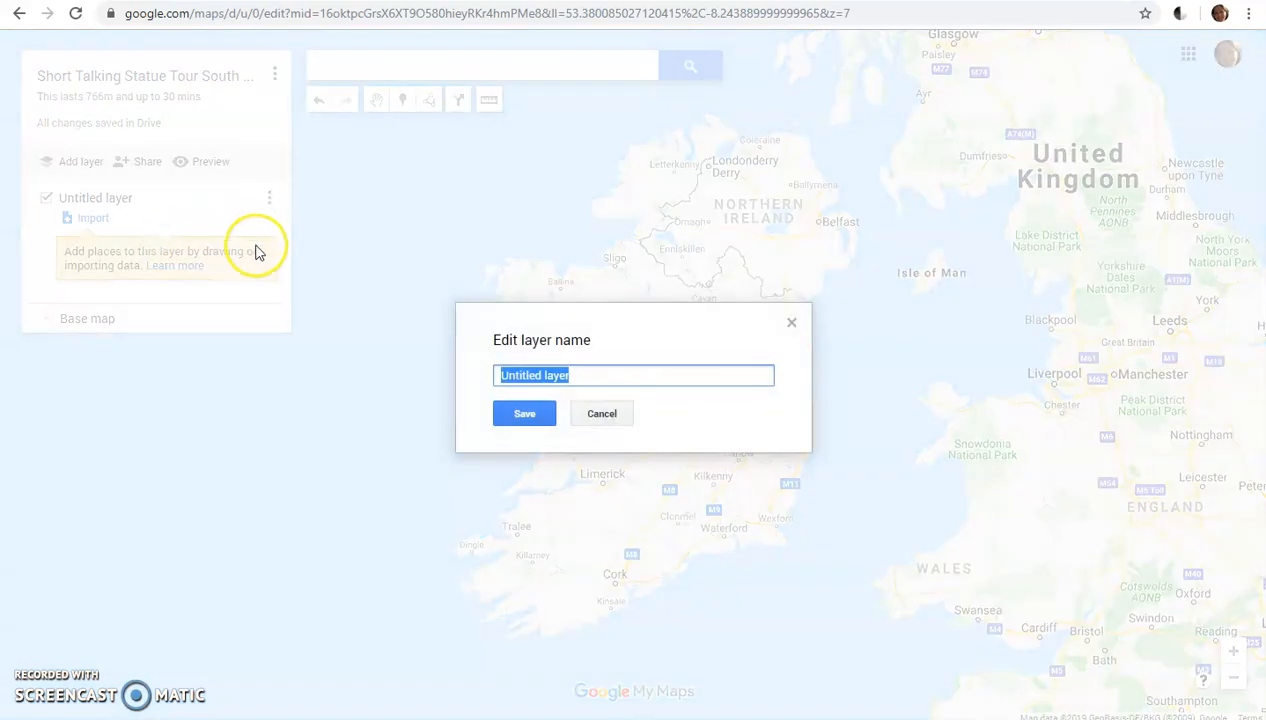
pyautogui.write('Statues')
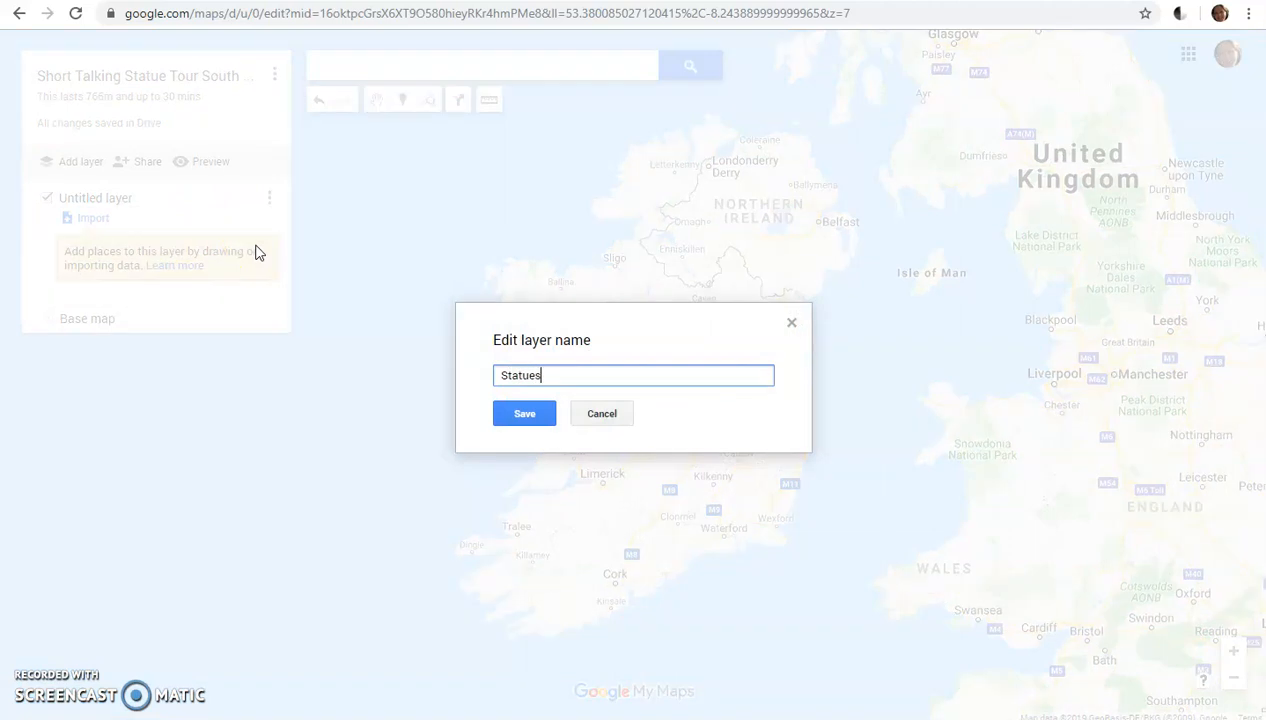
pyautogui.click(505, 413)
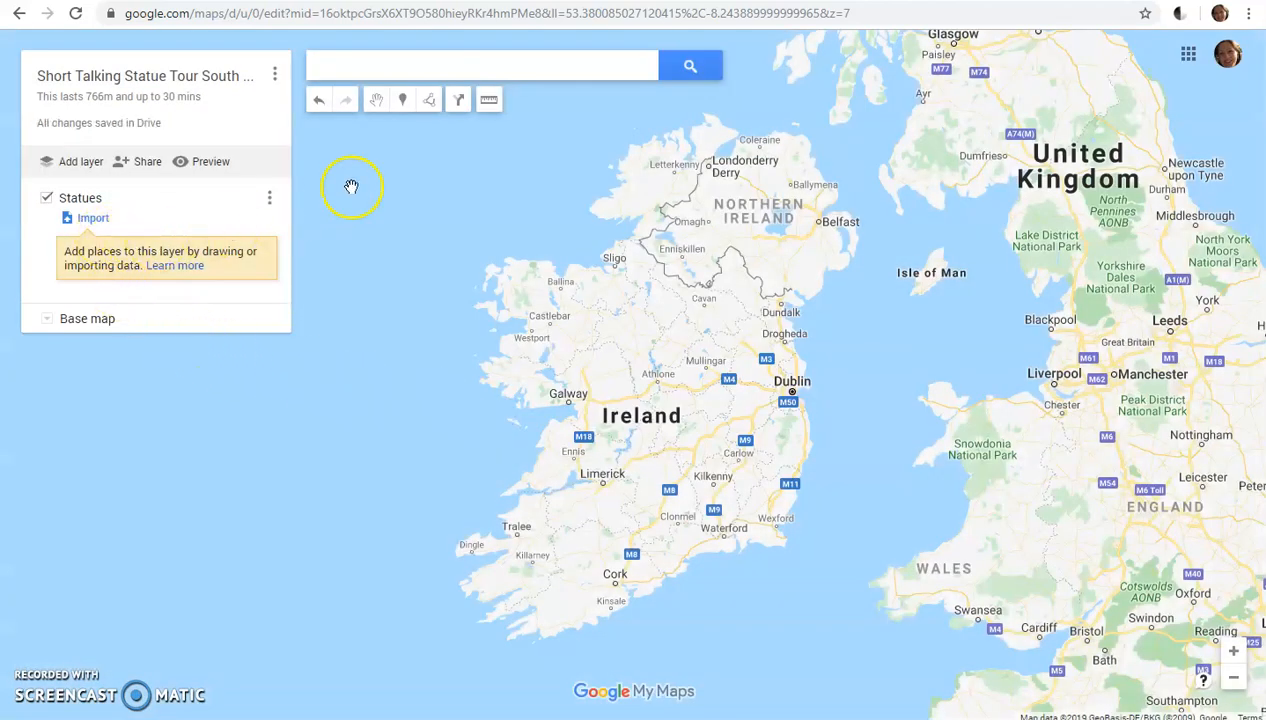
# - Locate St Stephen's Green on the map by searching for "wolfe tone, st stephens green"
pyautogui.click(402, 101)
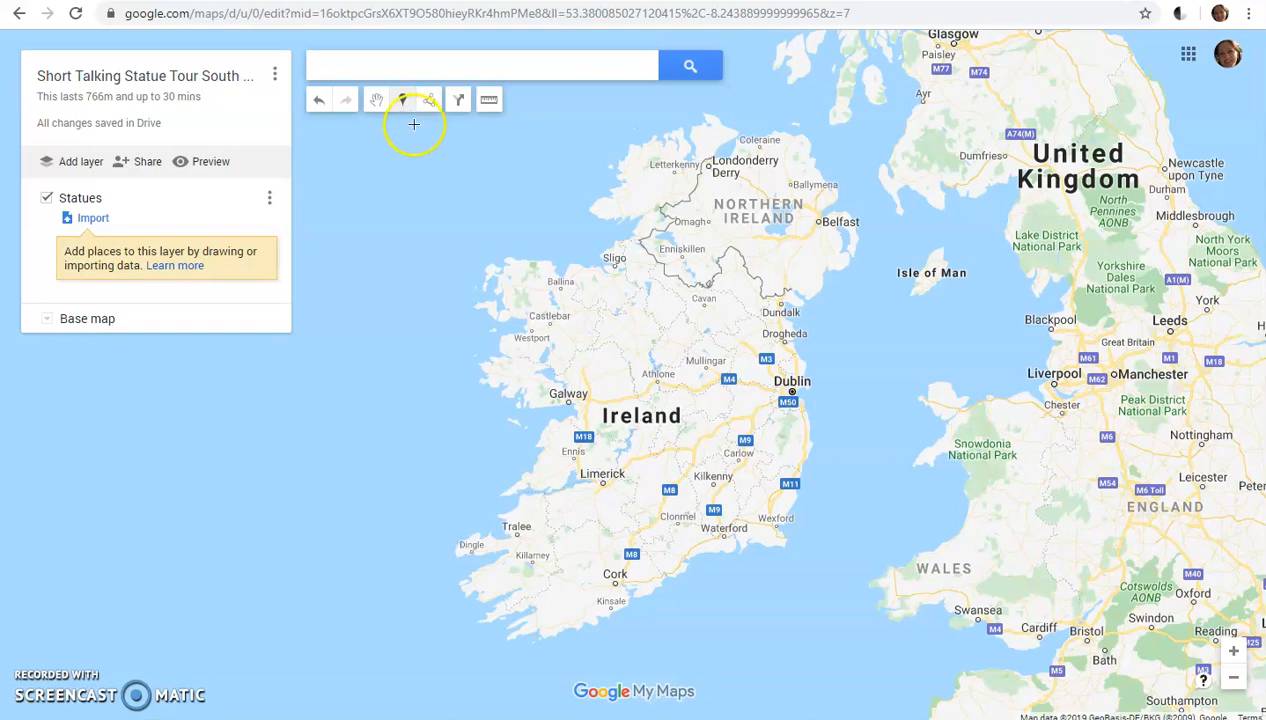
pyautogui.scroll(-1, 769, 462)
pyautogui.scroll(1, 769, 462)
pyautogui.scroll(1, 769, 462)
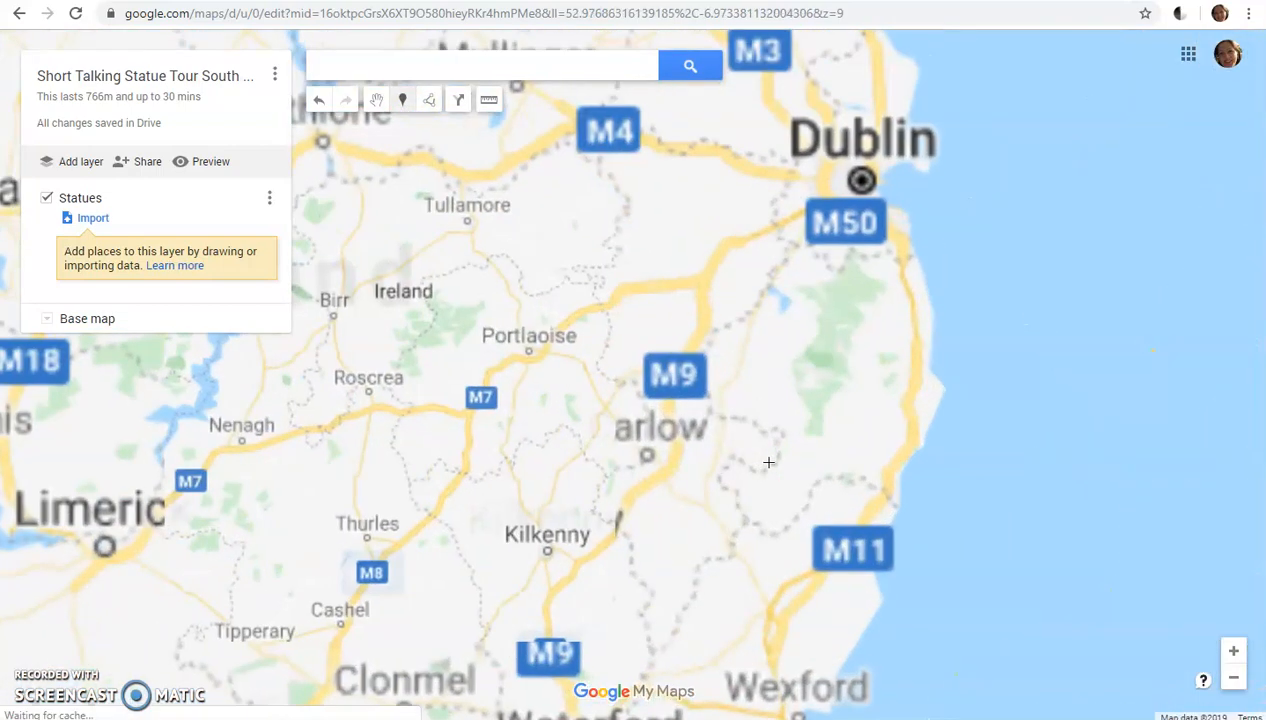
pyautogui.scroll(1, 777, 277)
pyautogui.scroll(1, 754, 278)
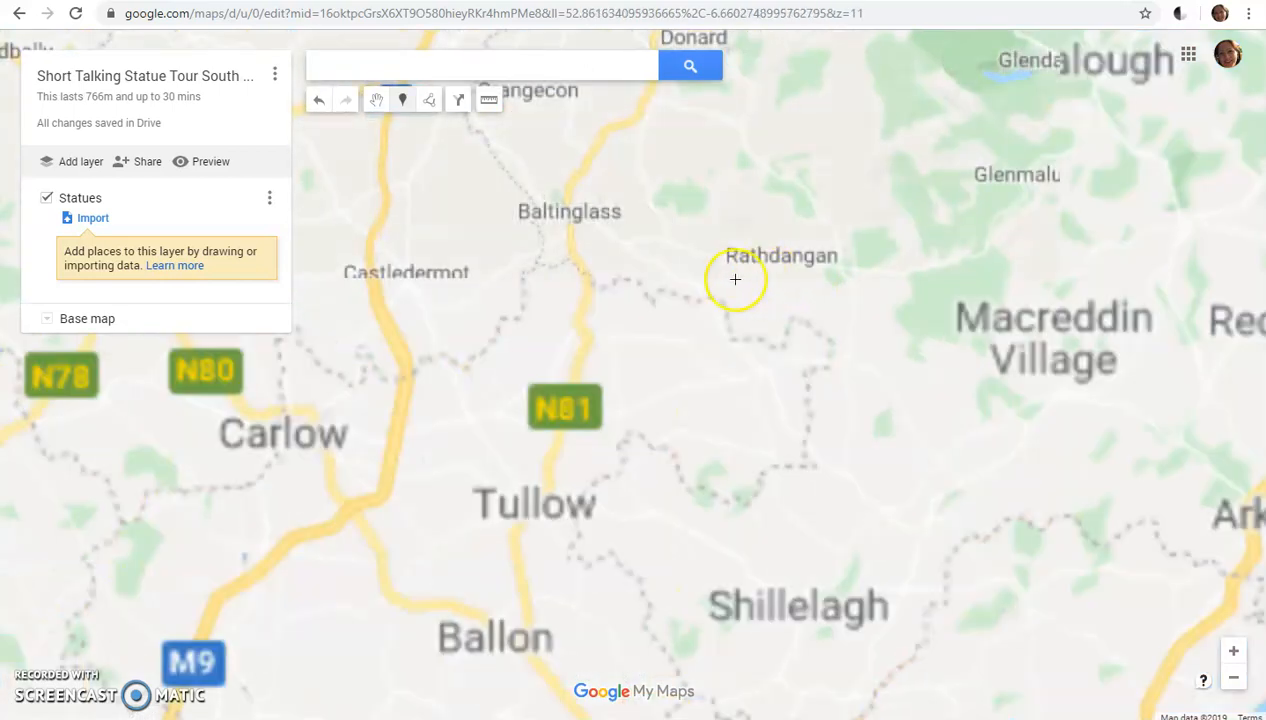
pyautogui.click(361, 65)
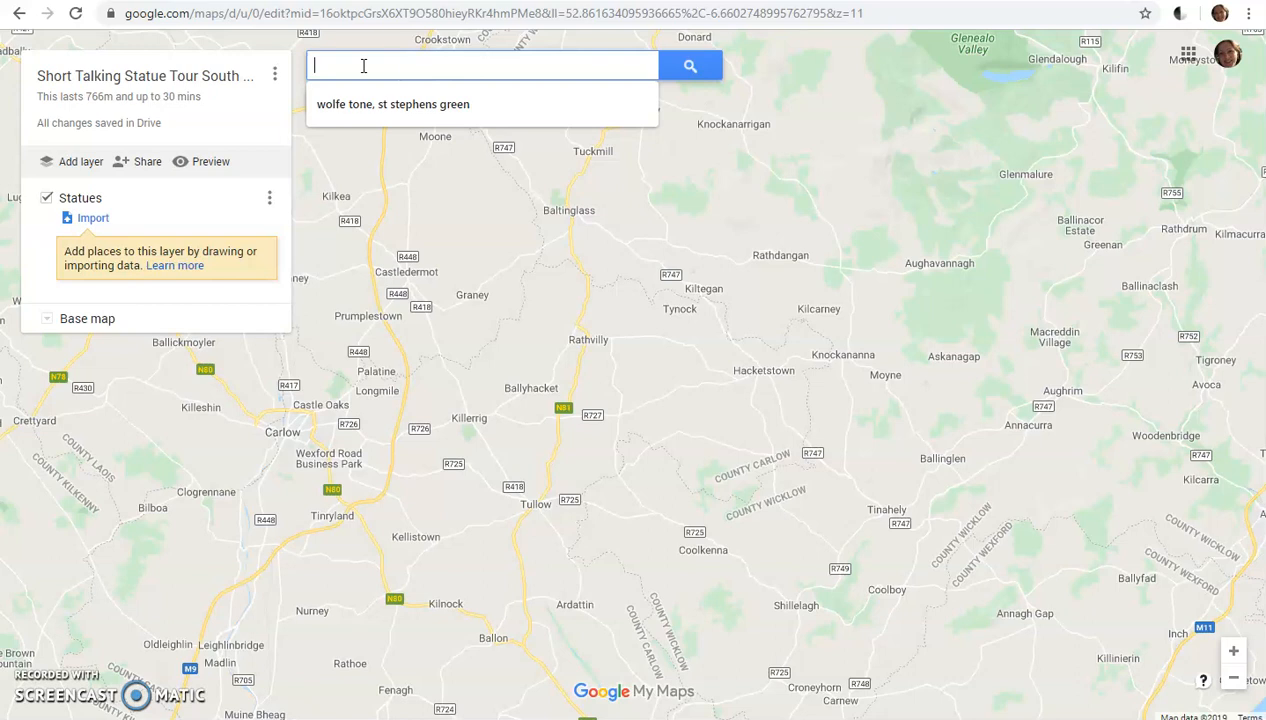
pyautogui.click(354, 105)
pyautogui.click(690, 68)
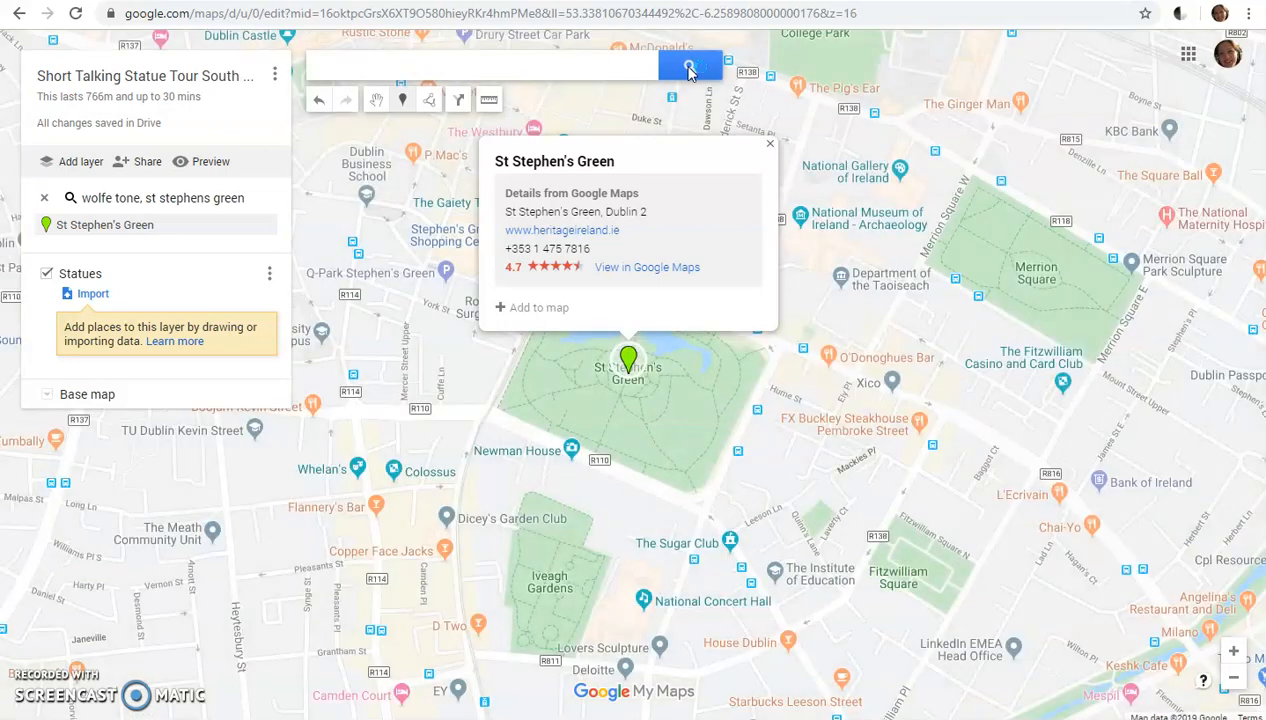
pyautogui.click(707, 262)
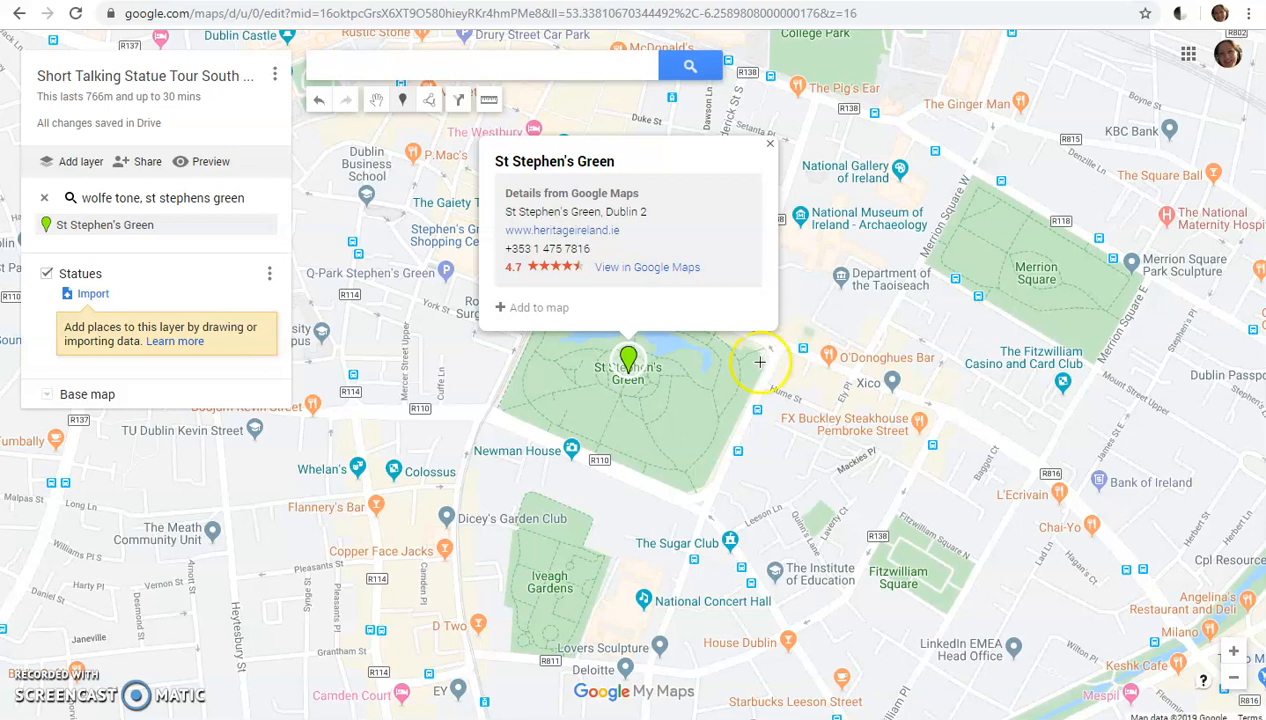
# - Place a marker at the park's north-east corner, named "Wolfe Tone" and described as "North East corner of St Stephens Green park"
pyautogui.click(401, 101)
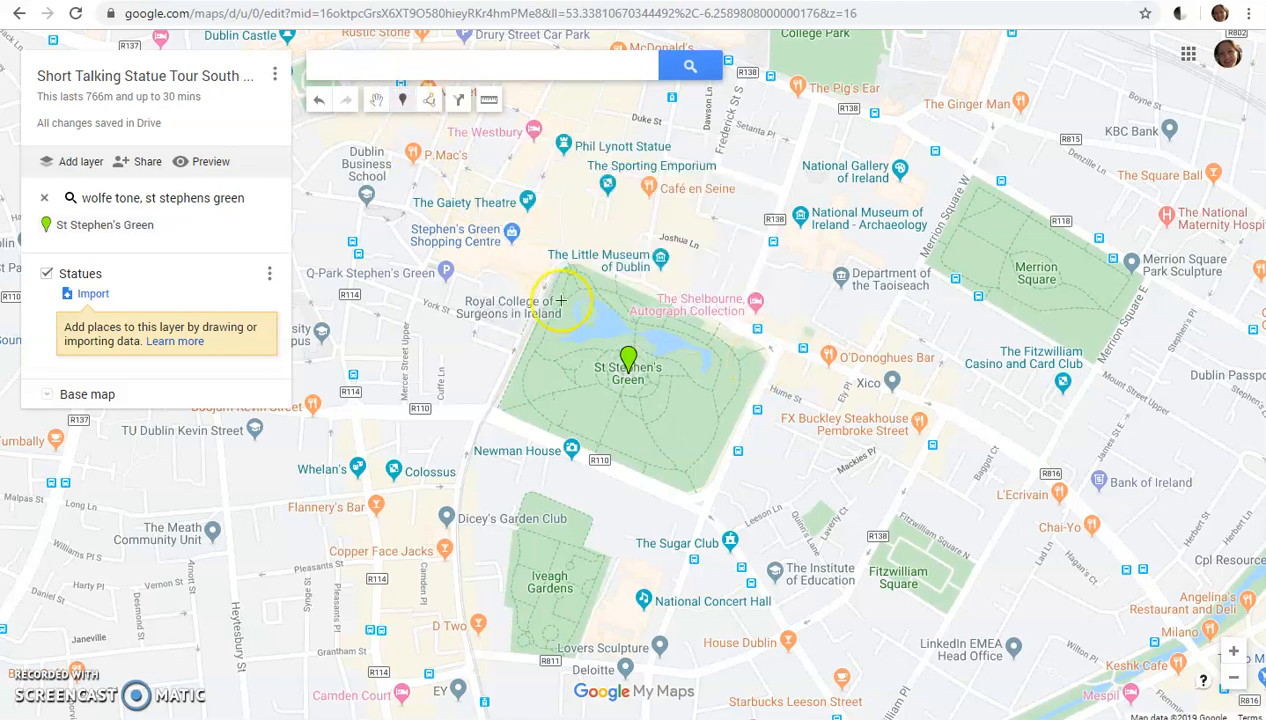
pyautogui.click(768, 345)
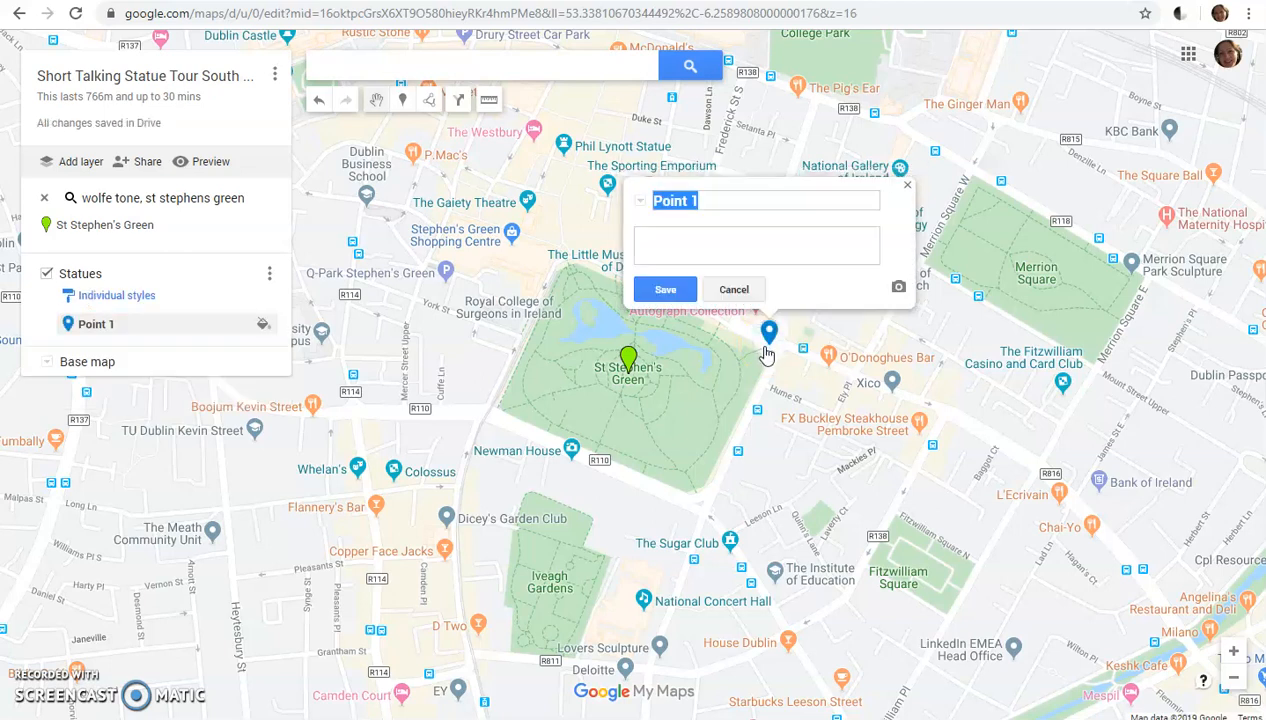
pyautogui.write('Wolfe Tone')
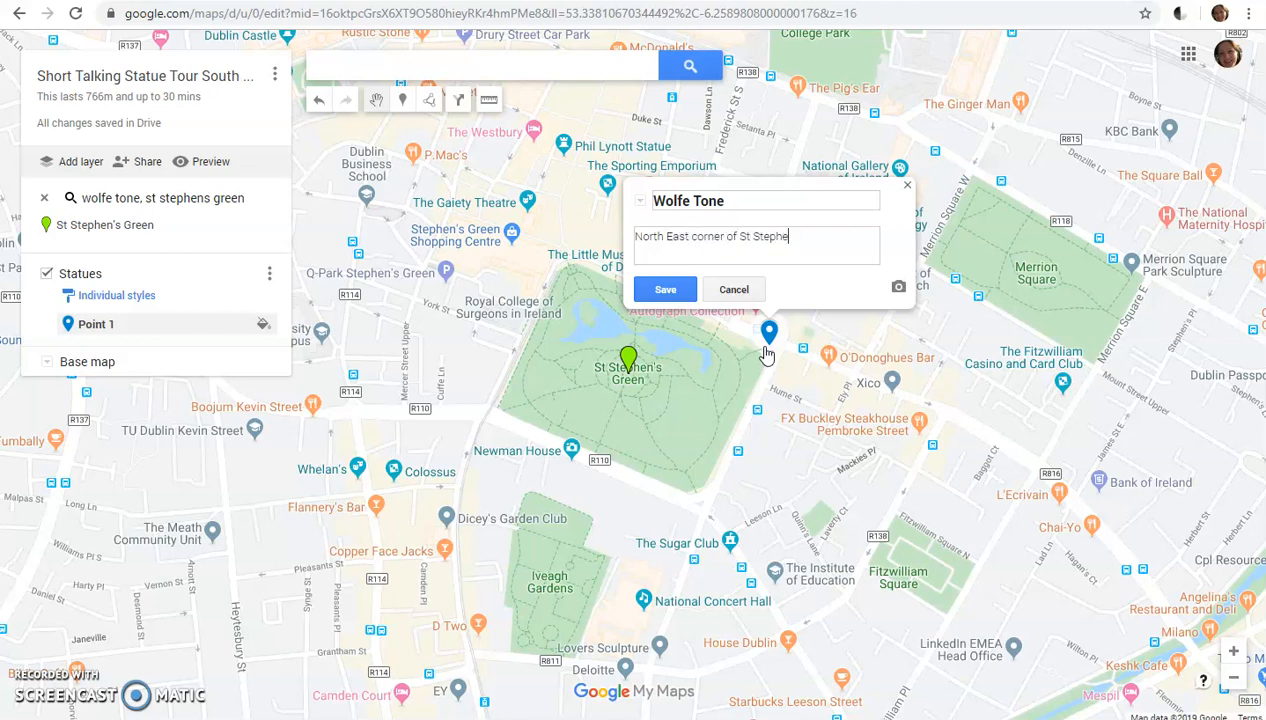
pyautogui.write('n park')
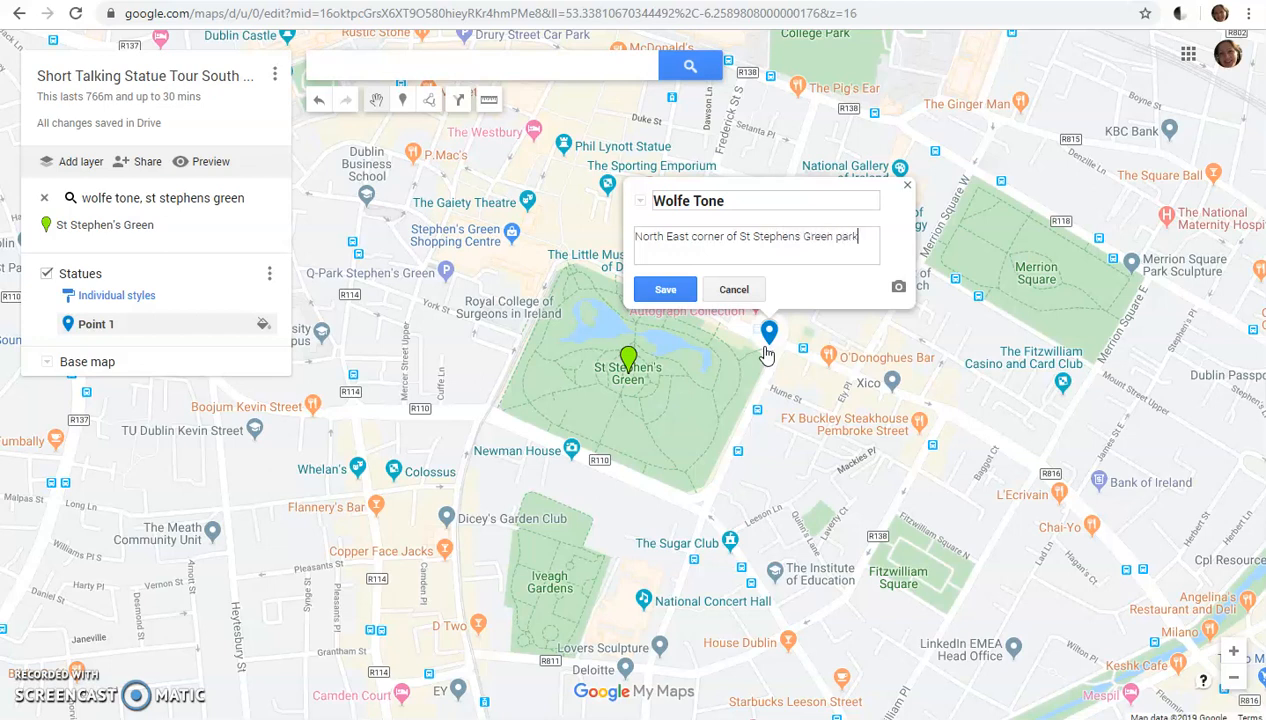
pyautogui.click(662, 292)
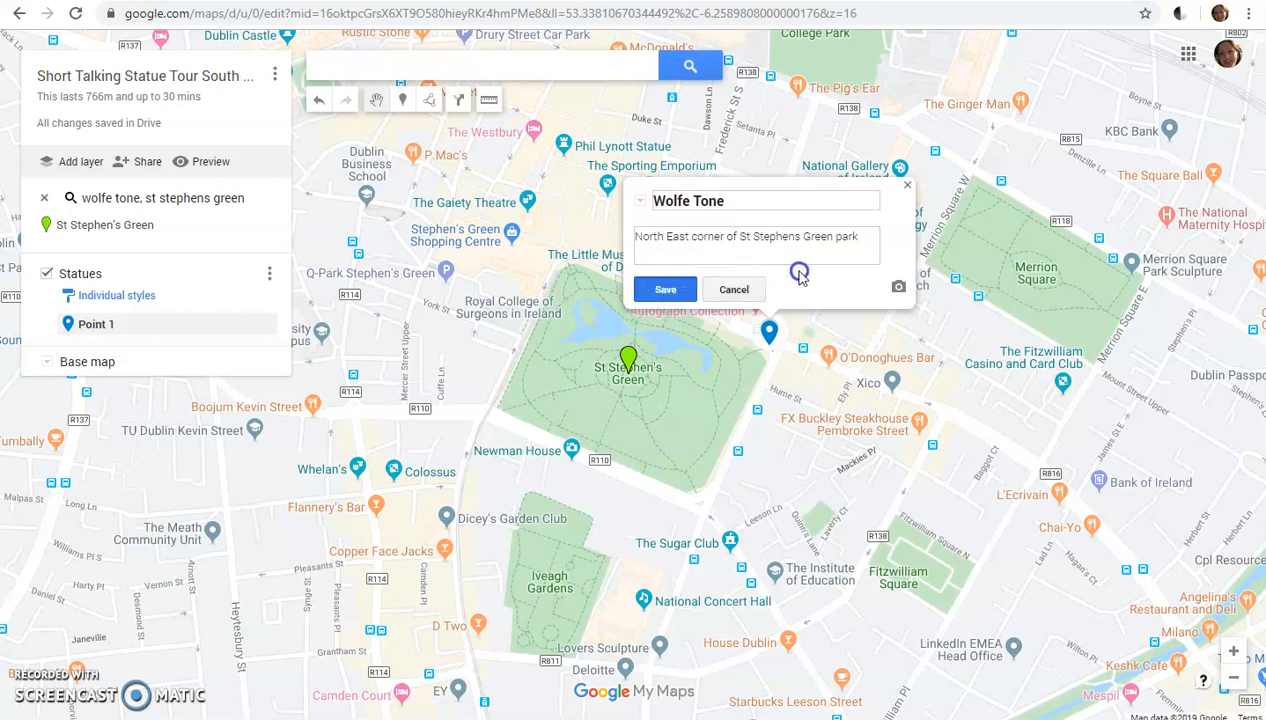
# - Add a photo of the full statue to the Wolfe Tone marker from a Google image search for "wolfe tone statue" and save the marker
pyautogui.click(899, 288)
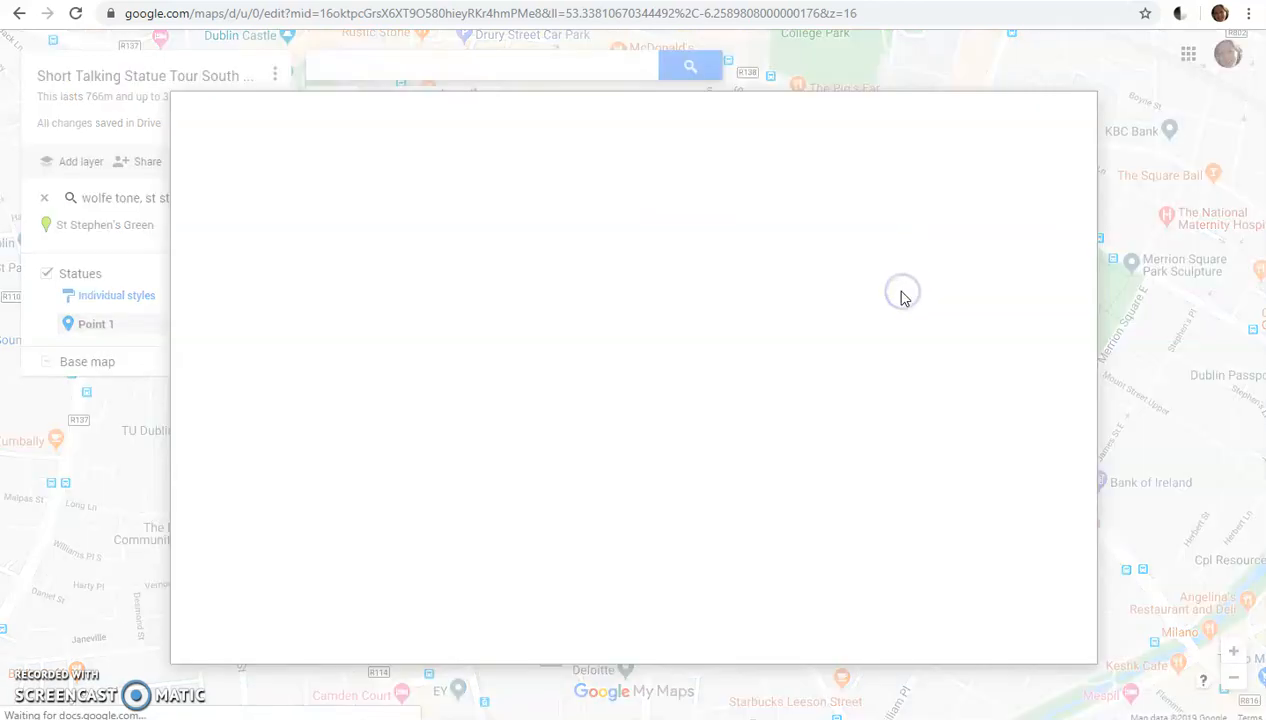
pyautogui.click(392, 170)
pyautogui.click(775, 164)
pyautogui.click(447, 185)
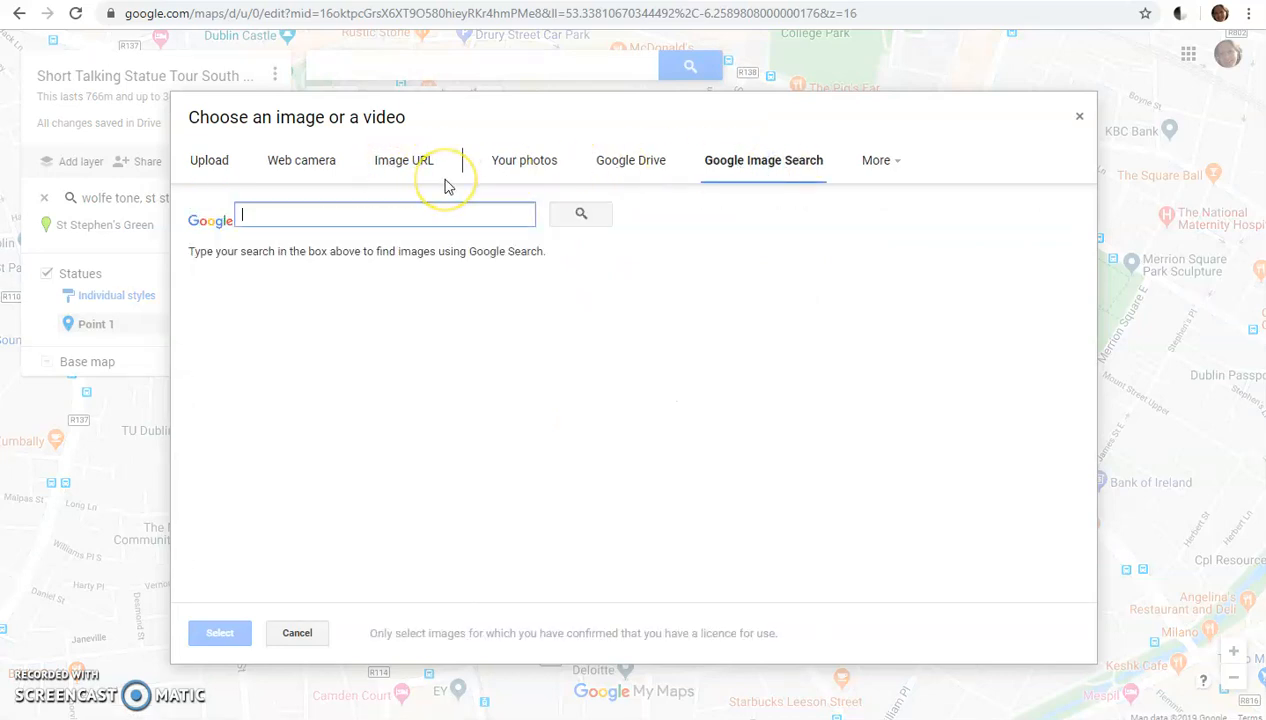
pyautogui.write('wolfe tone statue')
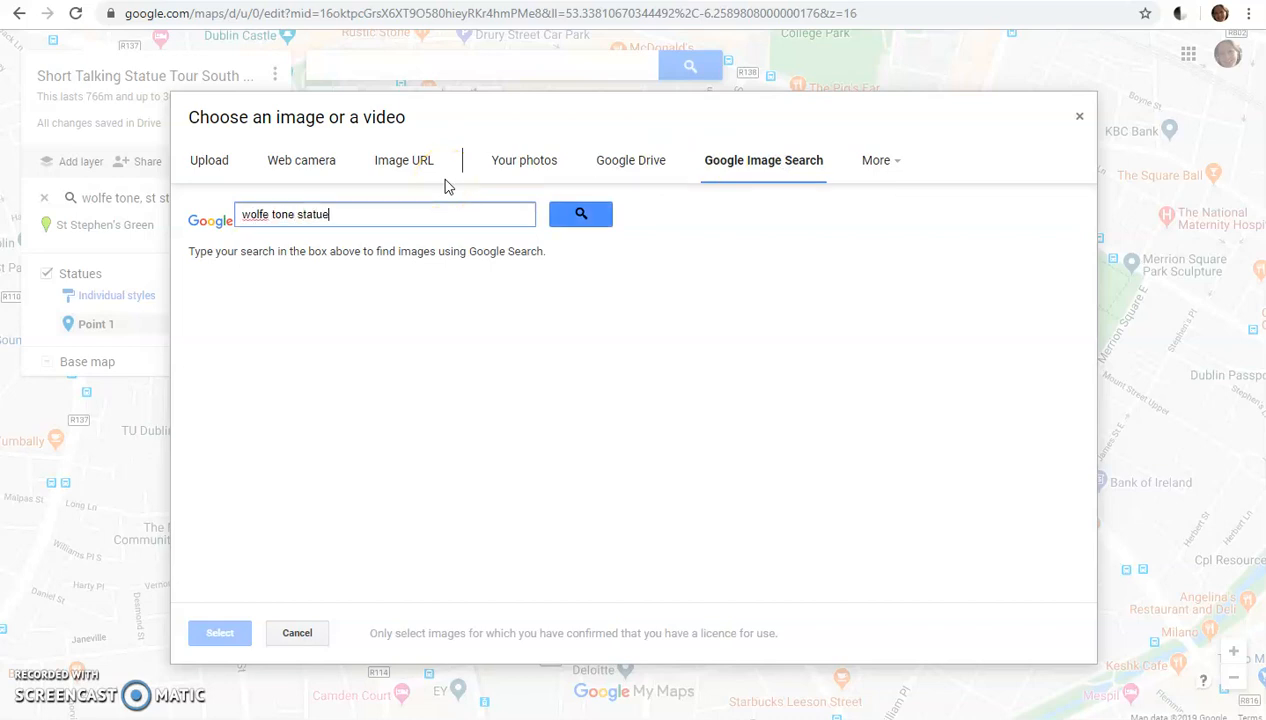
pyautogui.click(601, 222)
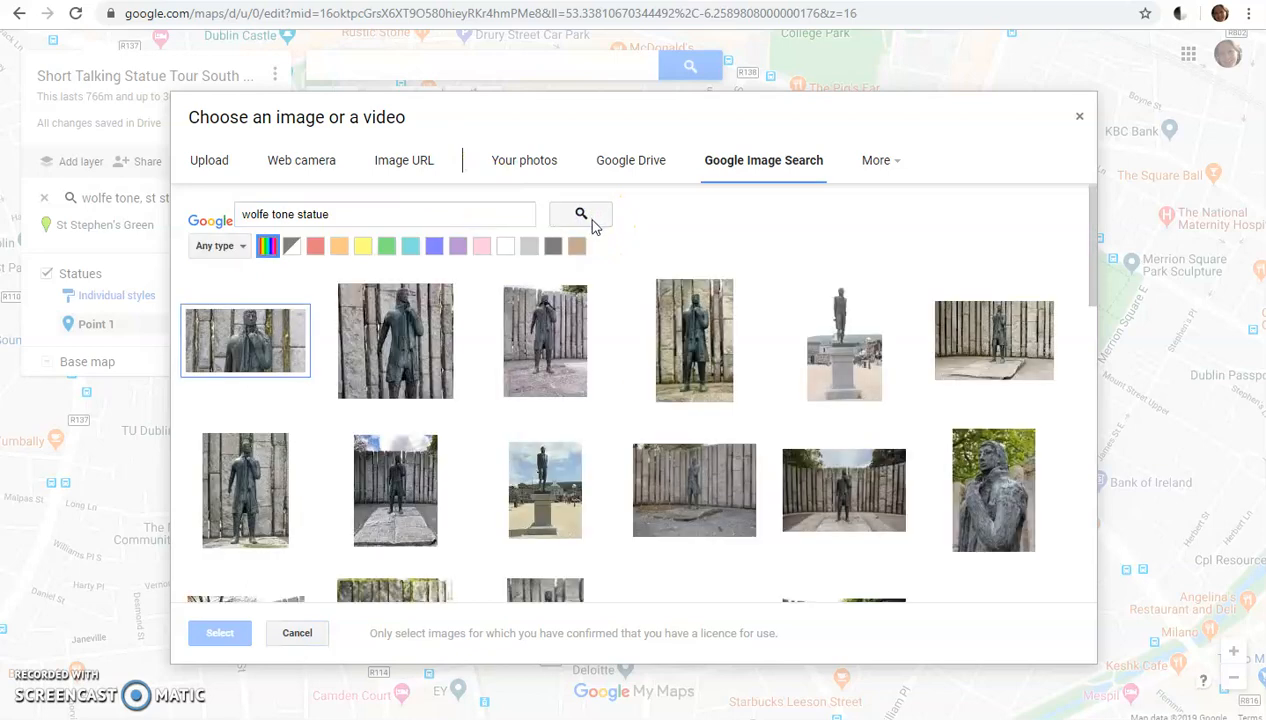
pyautogui.click(408, 500)
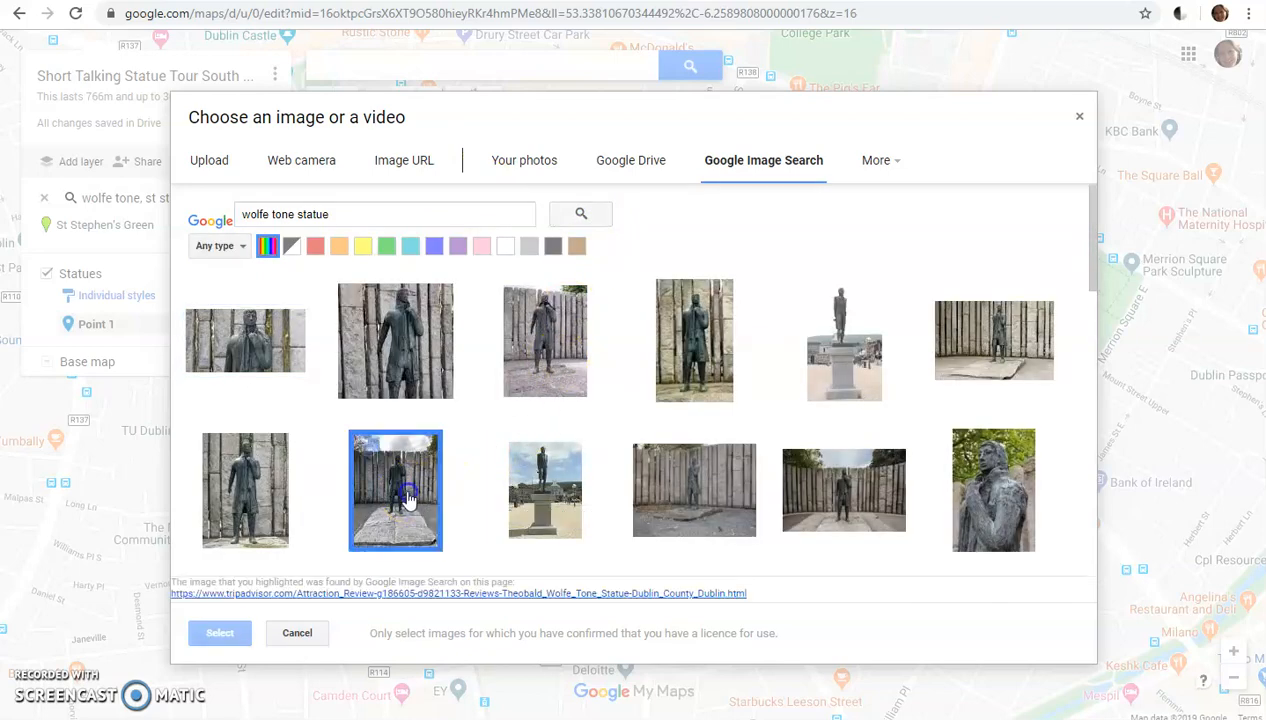
pyautogui.click(221, 628)
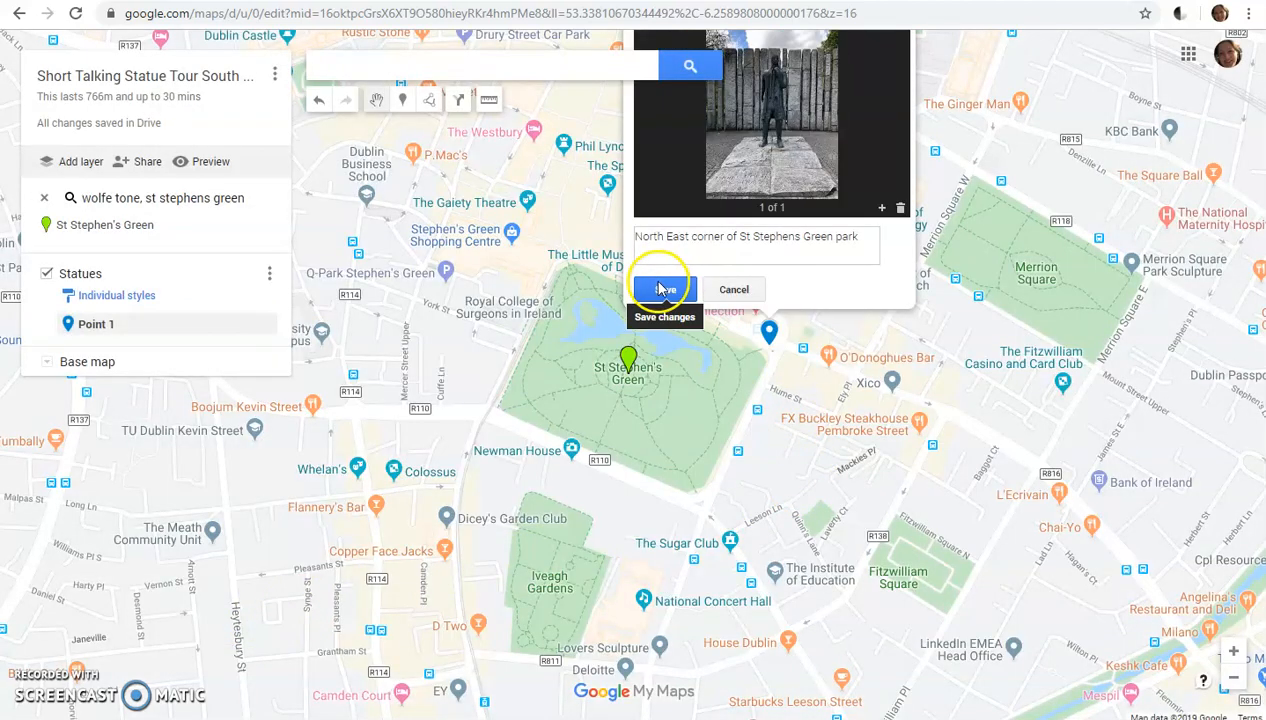
pyautogui.click(666, 295)
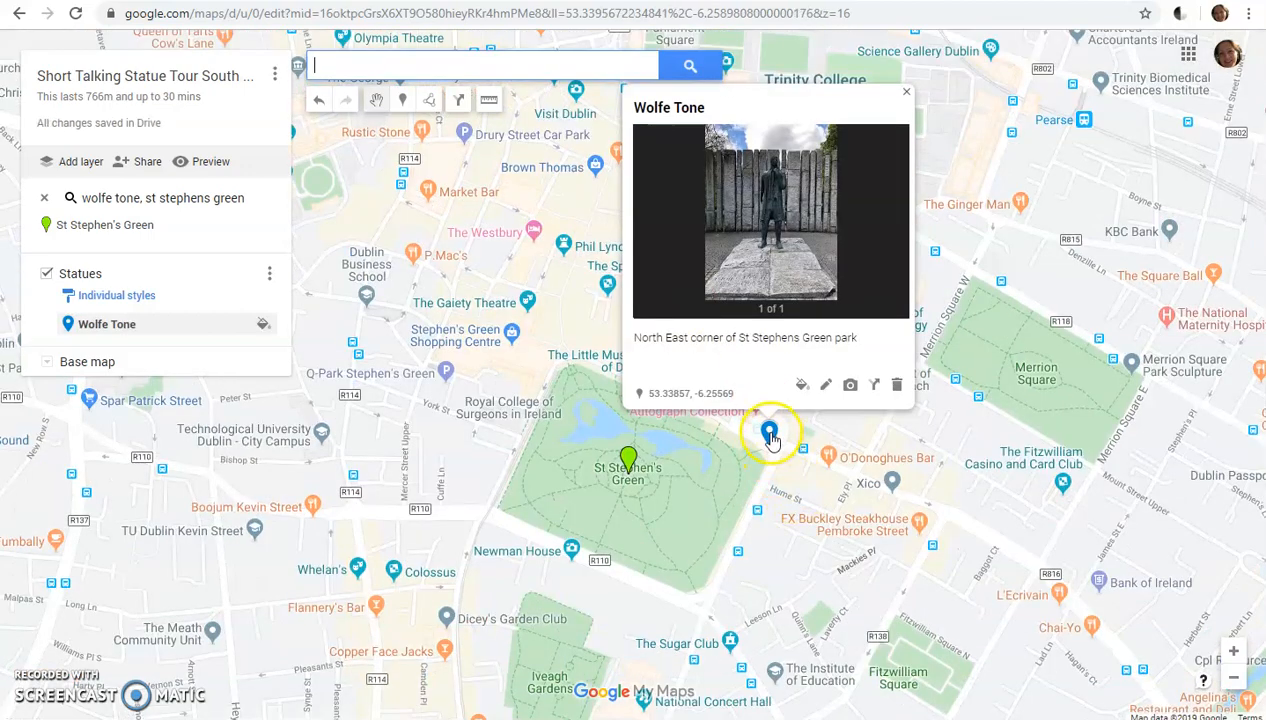
# - Recolour the Wolfe Tone marker to crimson, RGB (194, 24, 91)
pyautogui.click(769, 436)
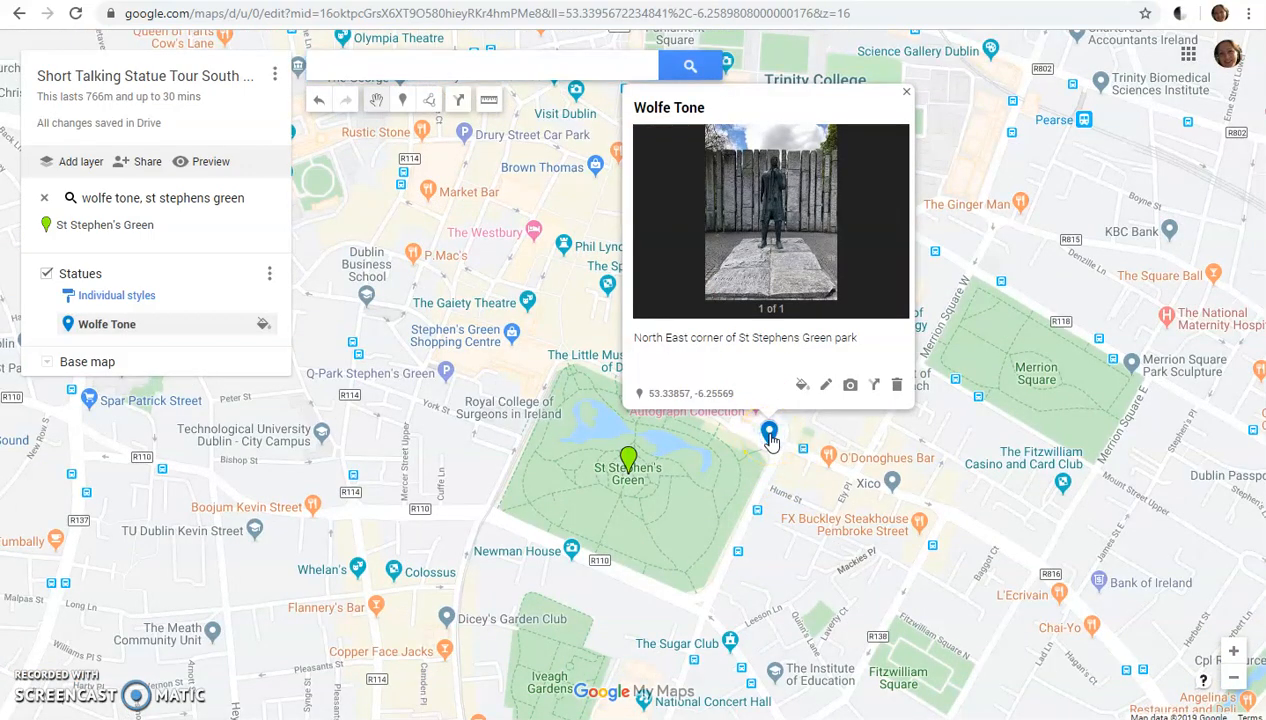
pyautogui.click(802, 385)
pyautogui.click(838, 397)
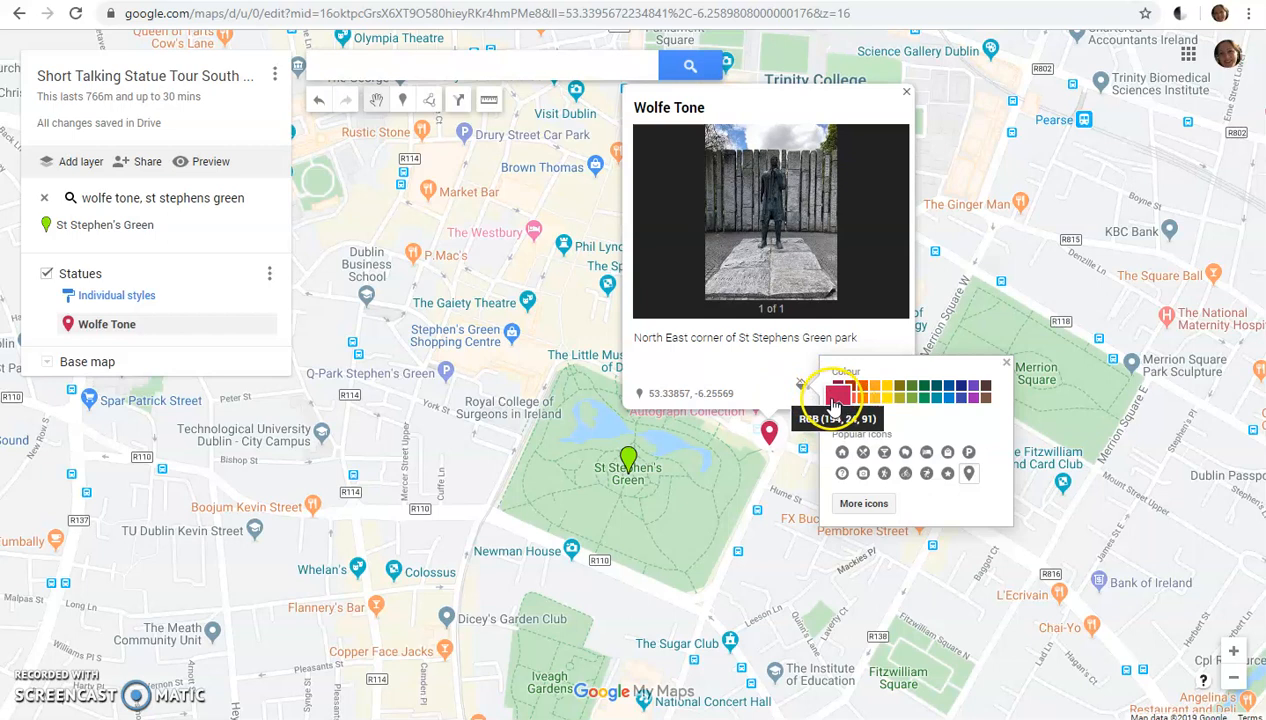
pyautogui.click(1008, 368)
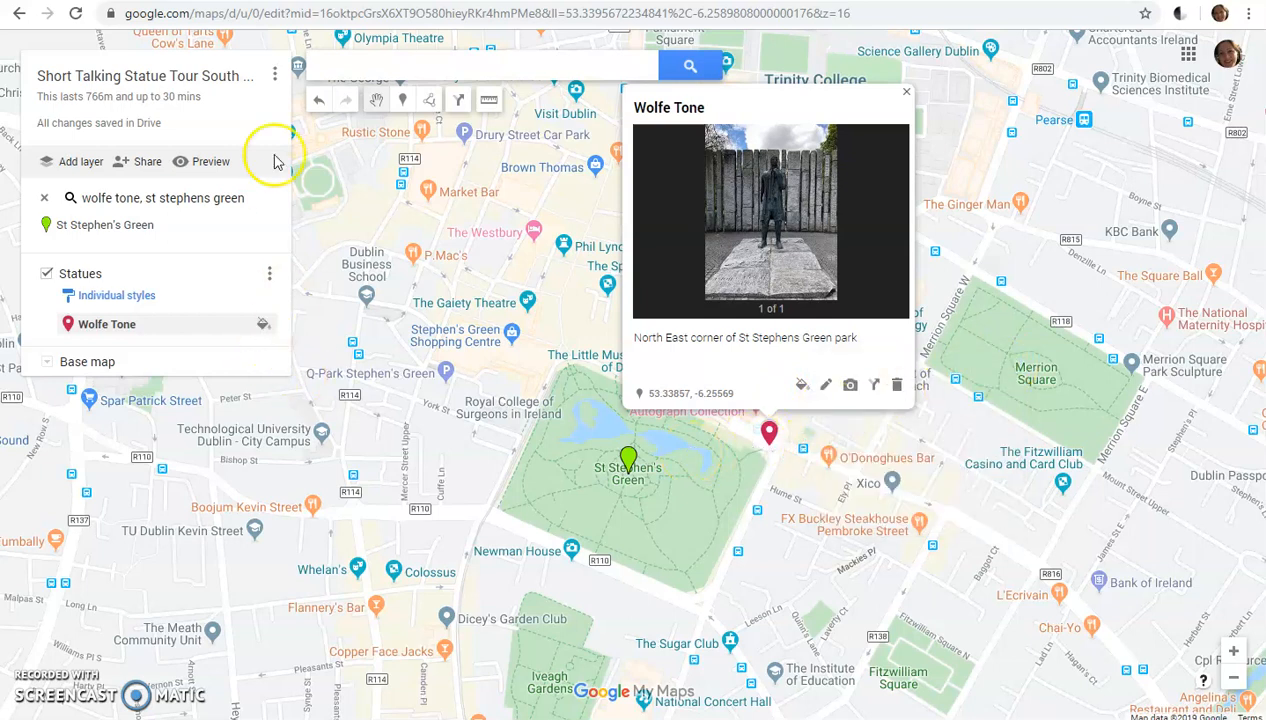
# - Check the Talking Statues website for the next stop and locate the Oscar Wilde Statue, Merrion Square North, on the map
pyautogui.click(354, 67)
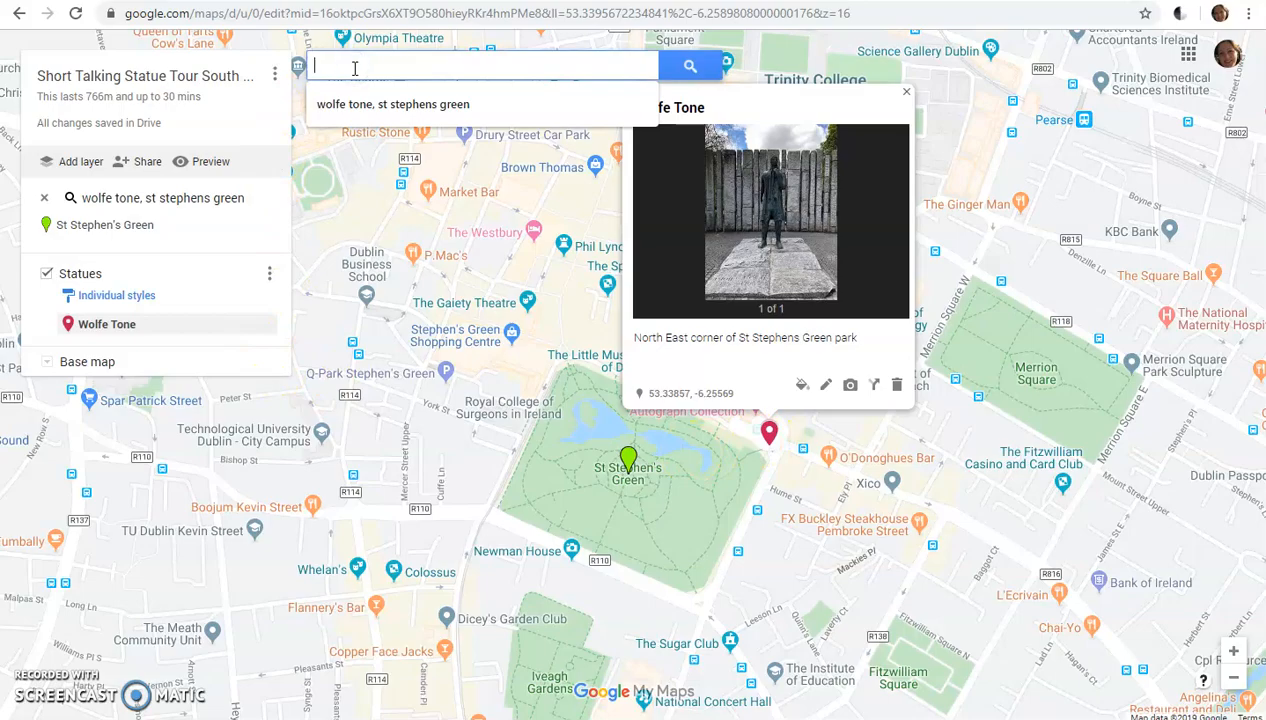
pyautogui.click(296, 0)
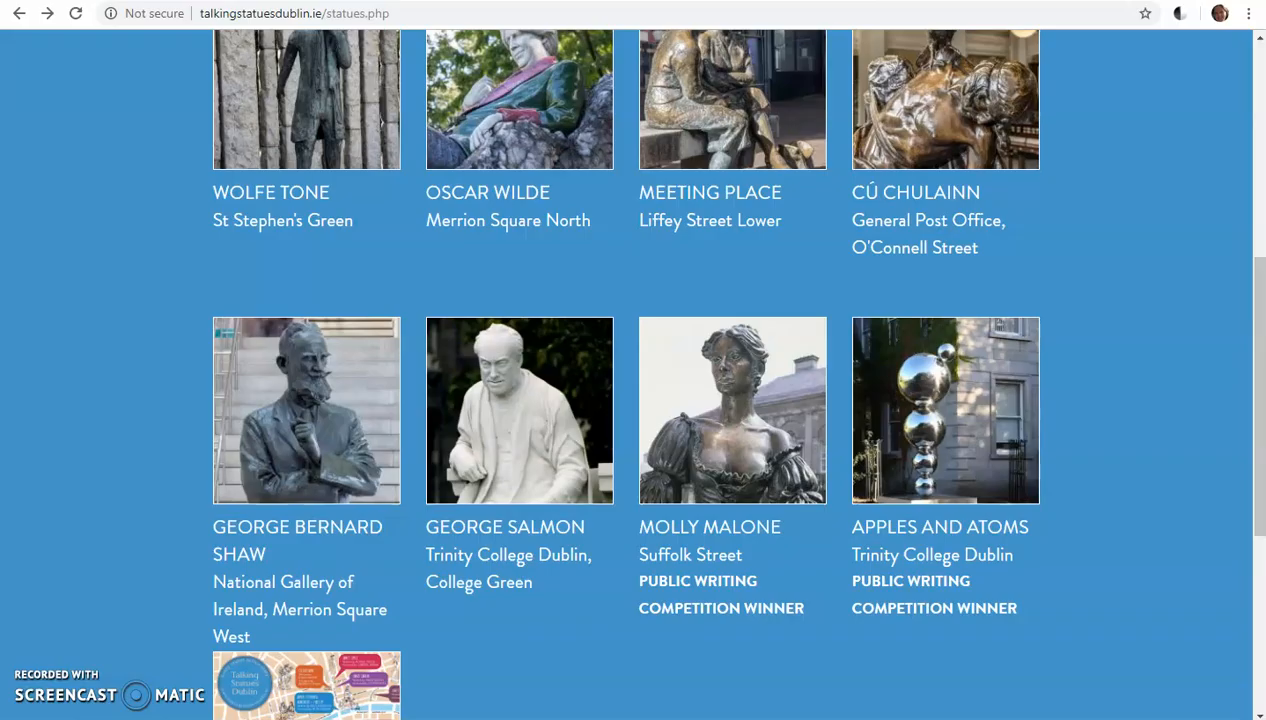
pyautogui.click(940, 0)
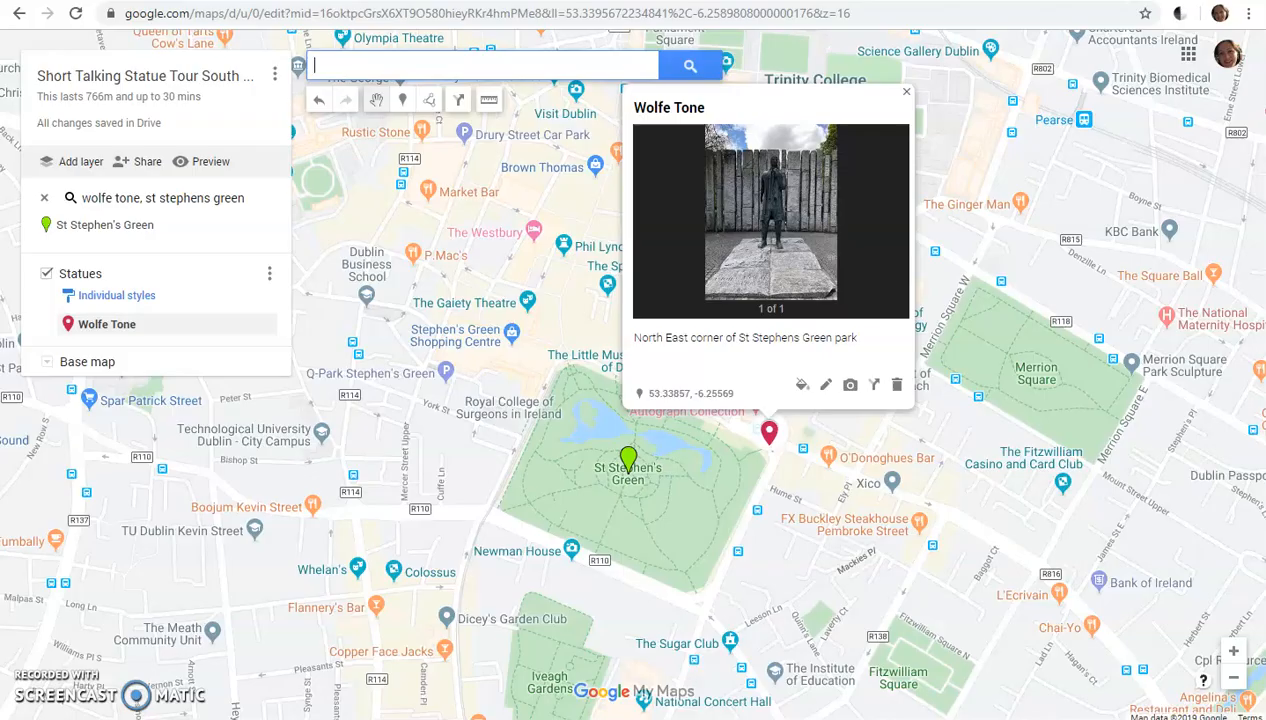
pyautogui.click(366, 64)
pyautogui.write('oscar wi')
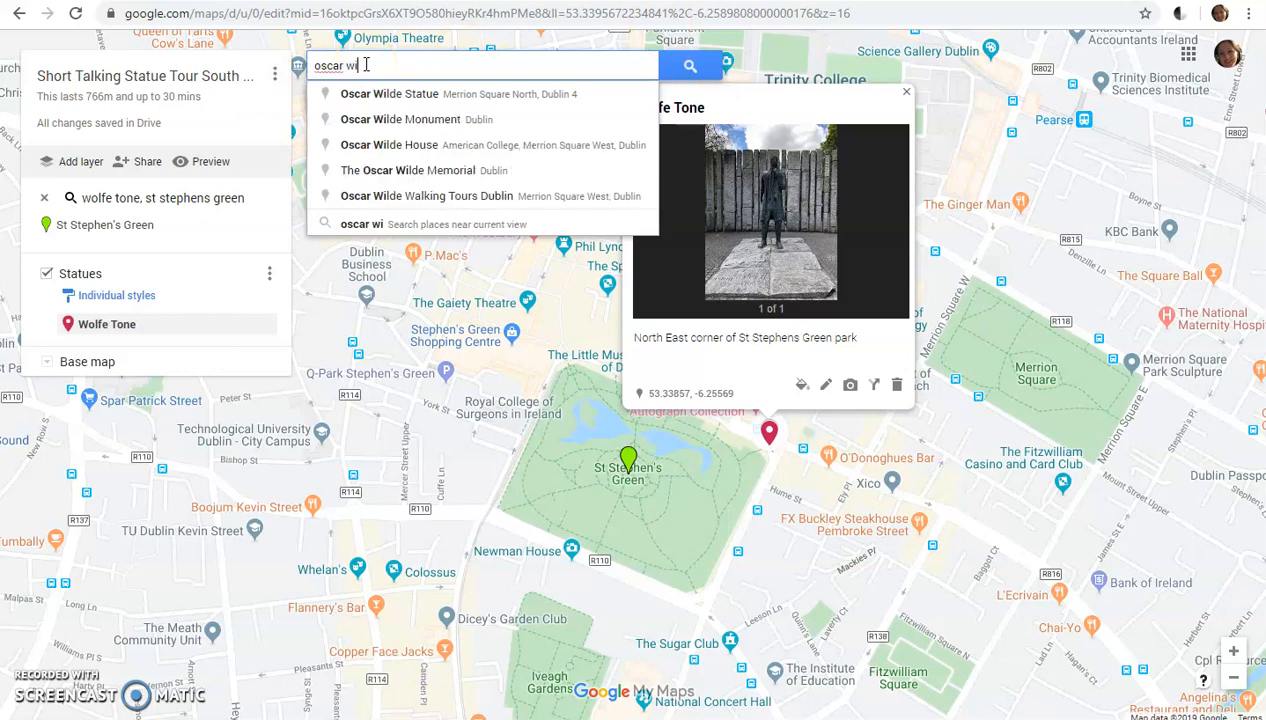
pyautogui.click(372, 93)
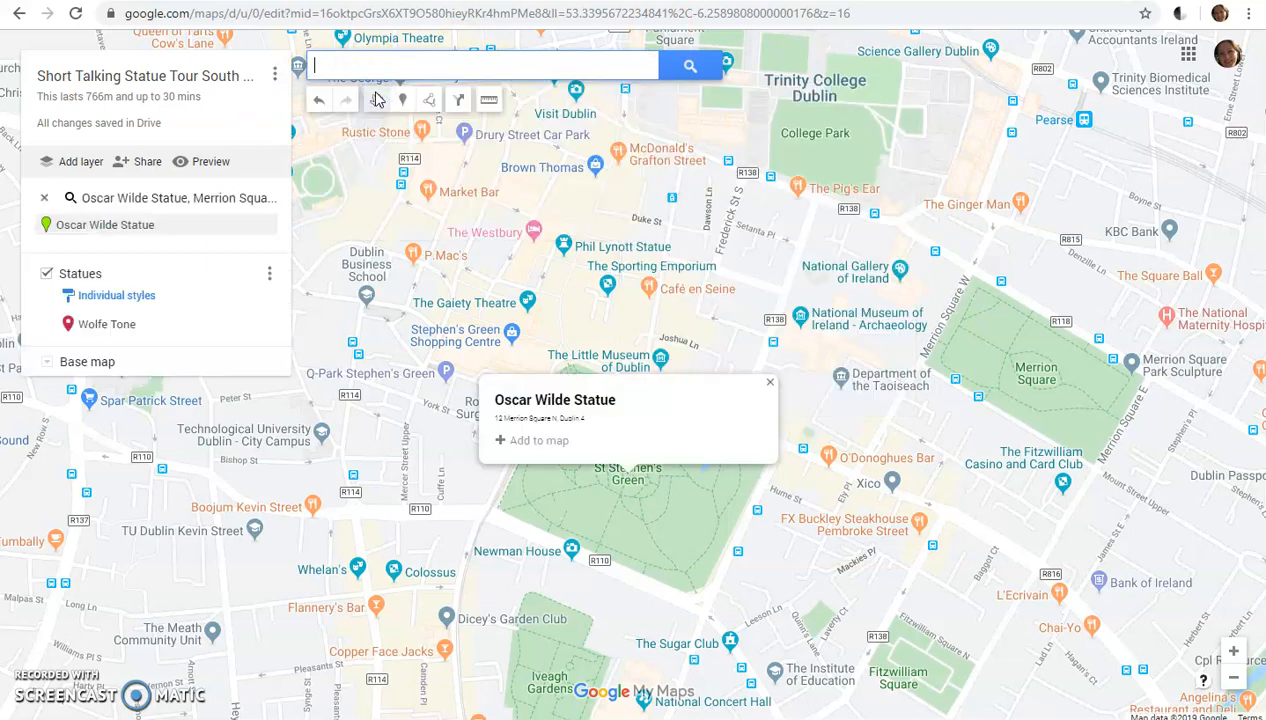
pyautogui.click(650, 440)
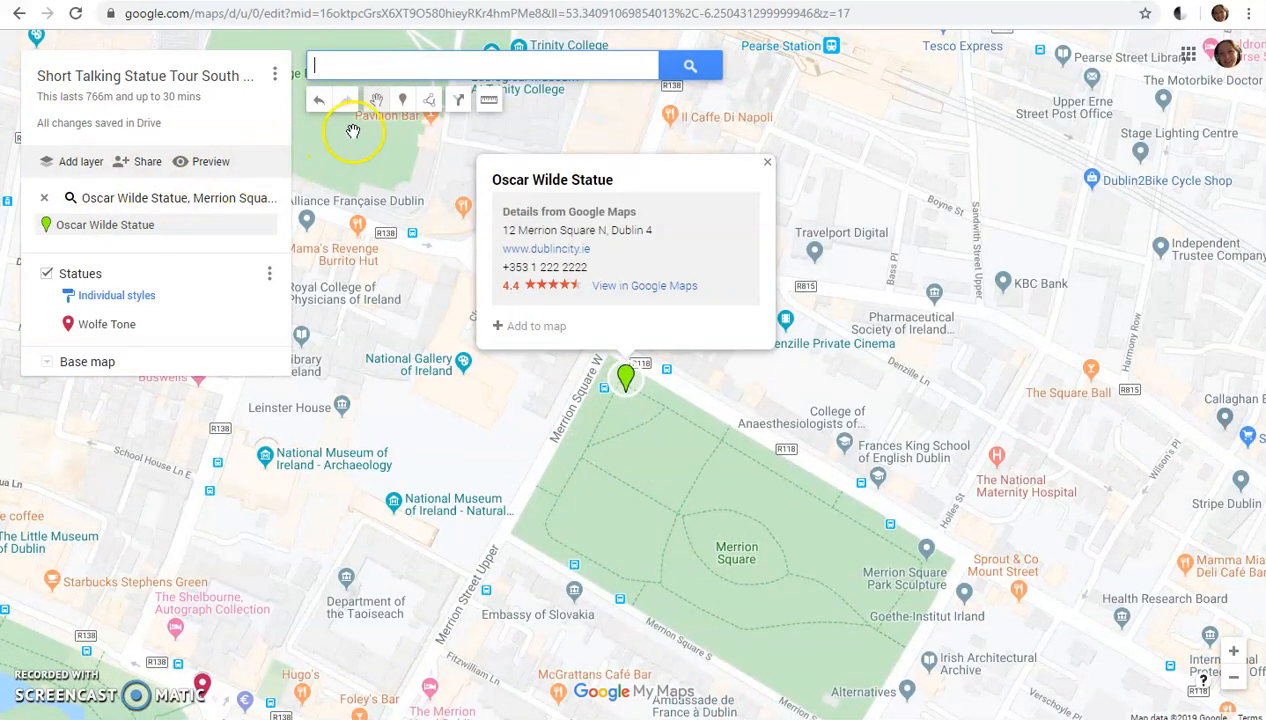
# - Place a marker on the located statue, named "Oscar Wilde Statue", described "North West corner of Merrion Square Park", with a statue photo
pyautogui.click(403, 102)
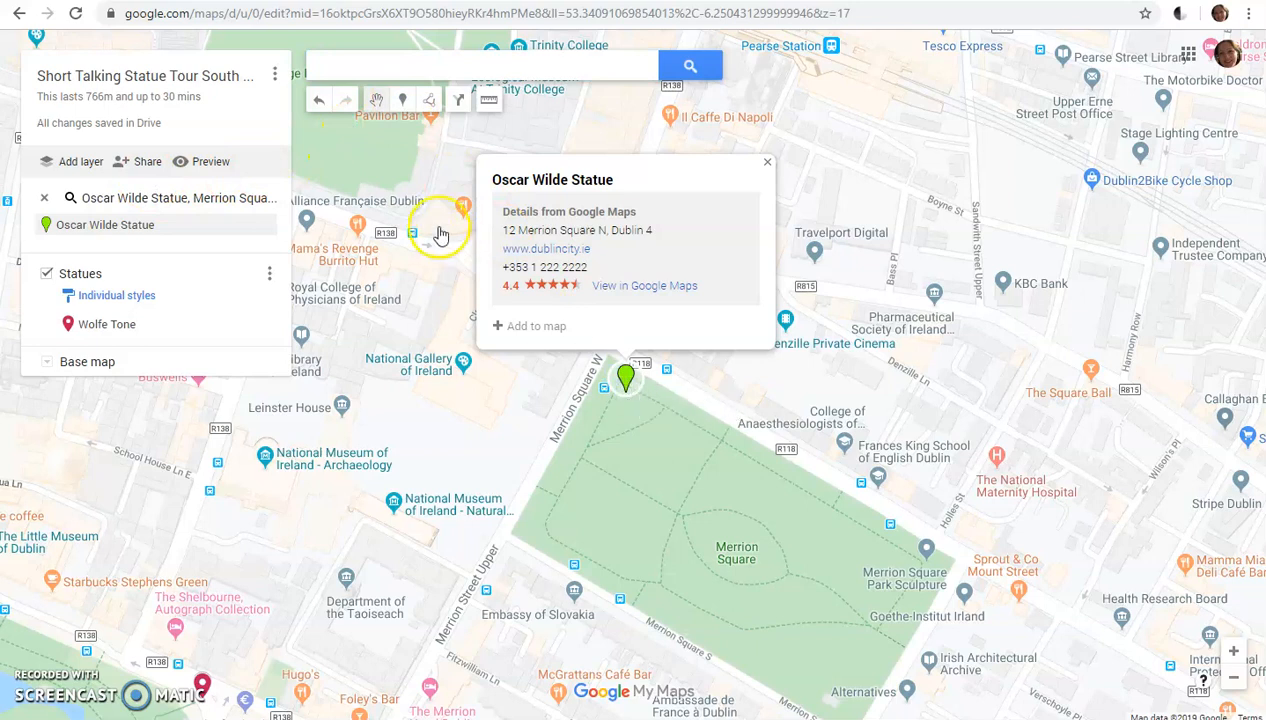
pyautogui.click(403, 101)
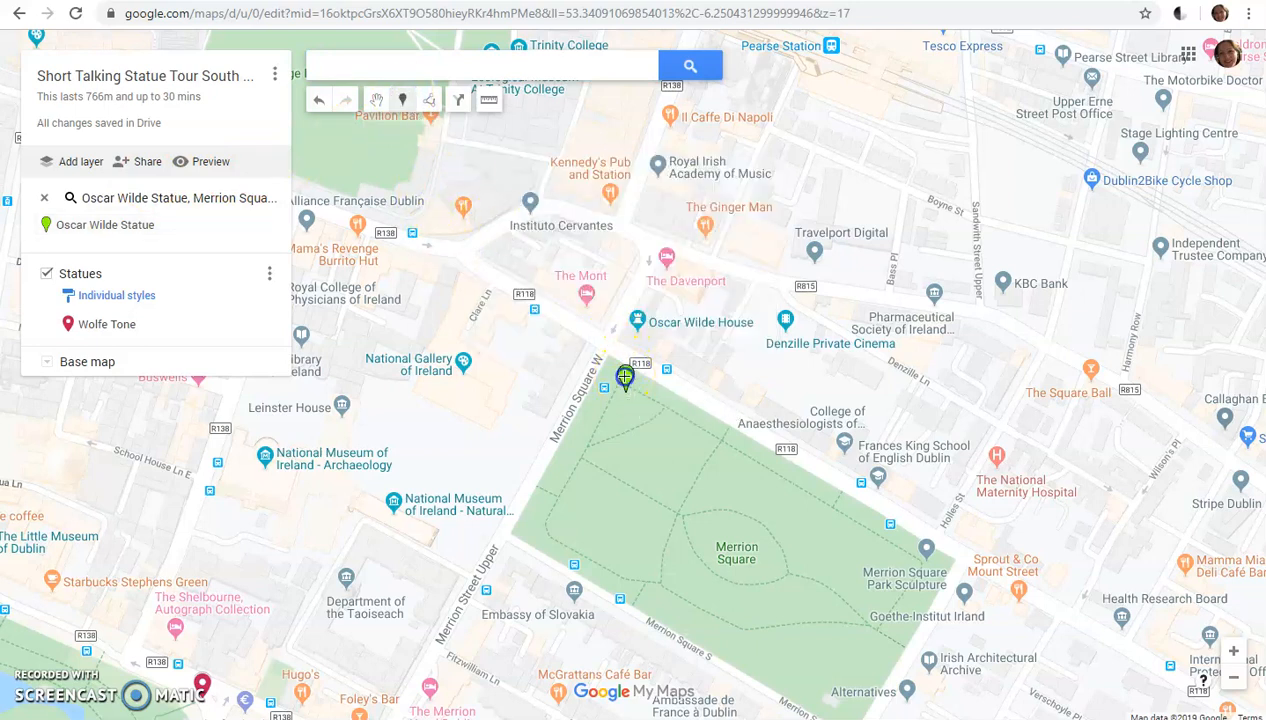
pyautogui.click(625, 376)
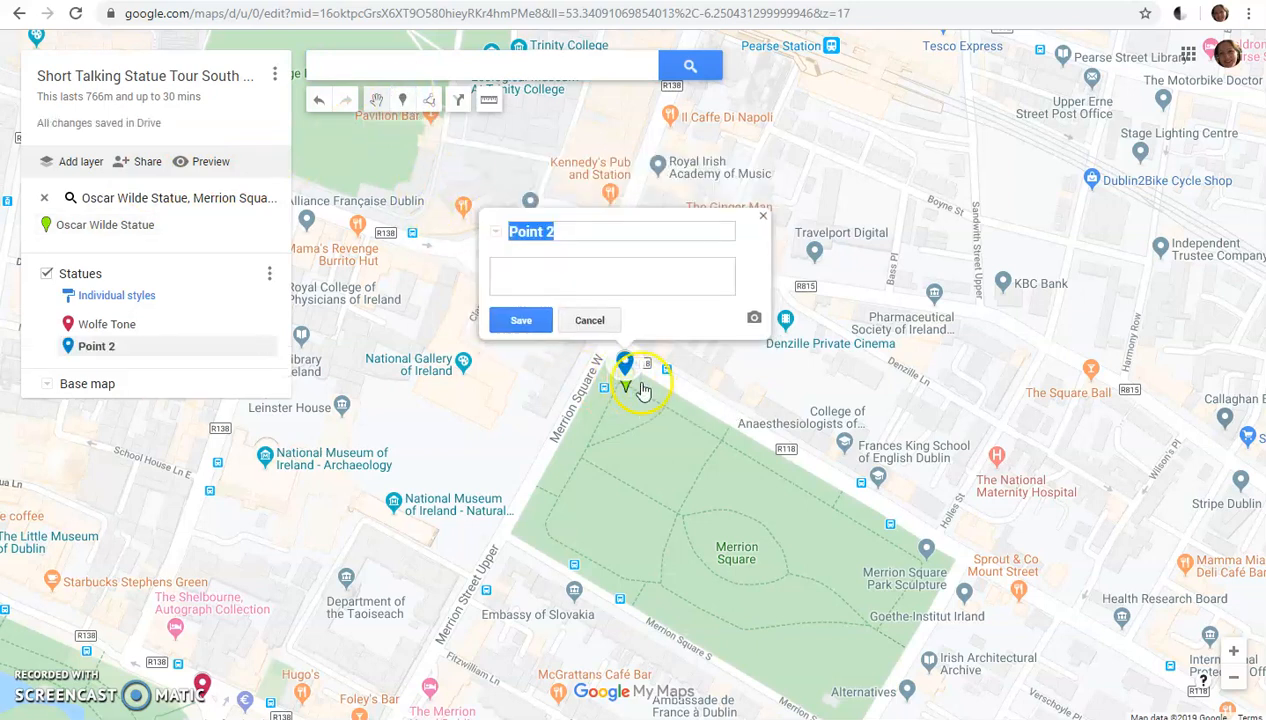
pyautogui.write('Oscar Wilde Statue')
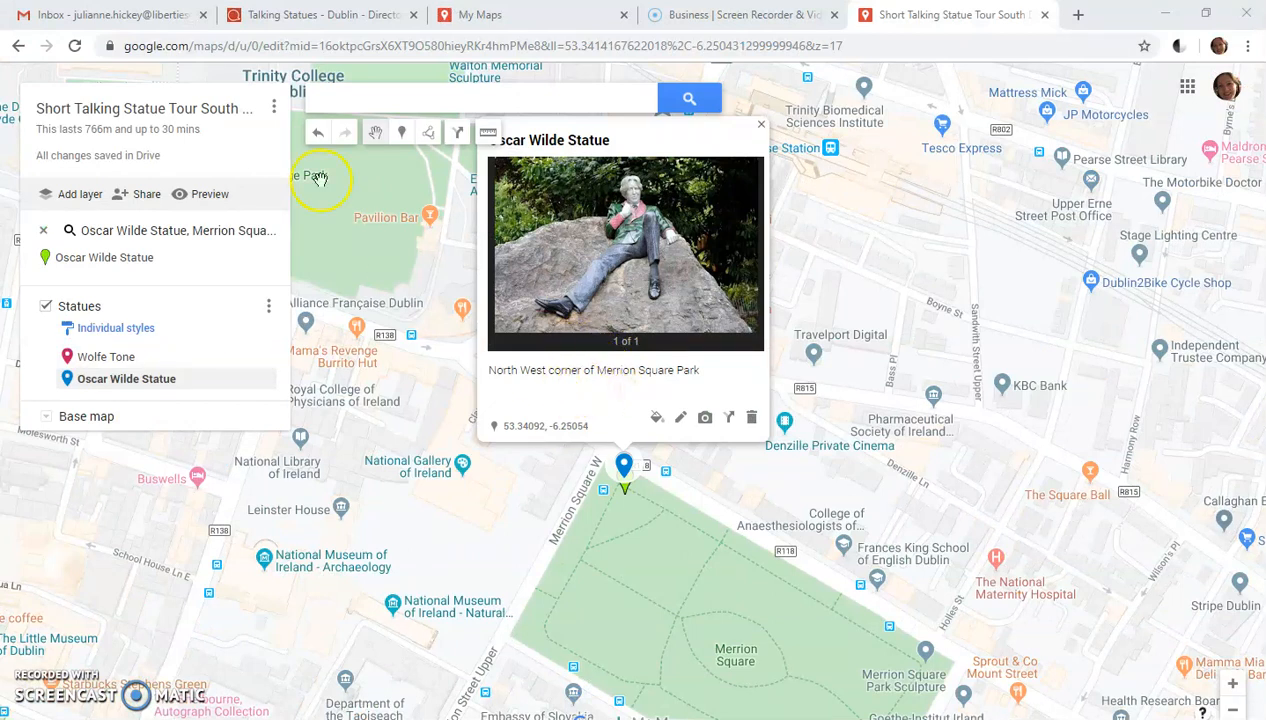
# - Check the Talking Statues website for the George Bernard Shaw statue's location and return to the map
pyautogui.click(363, 100)
pyautogui.click(320, 20)
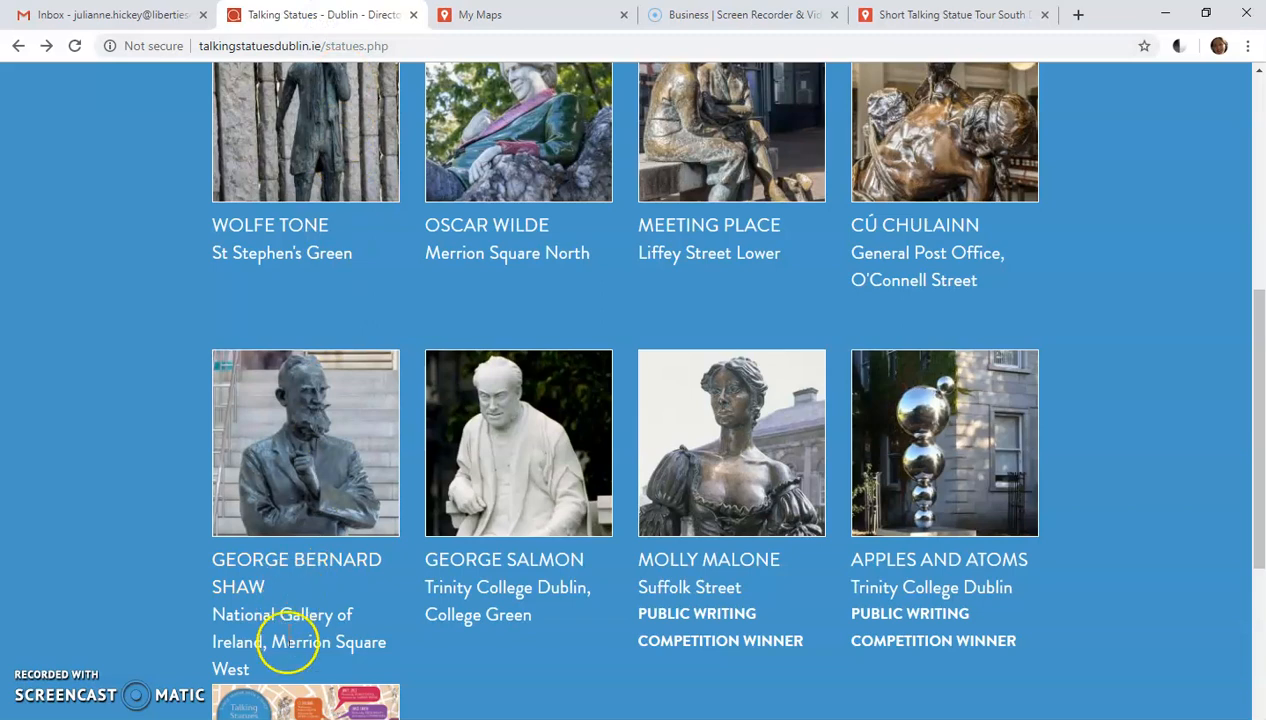
pyautogui.click(560, 20)
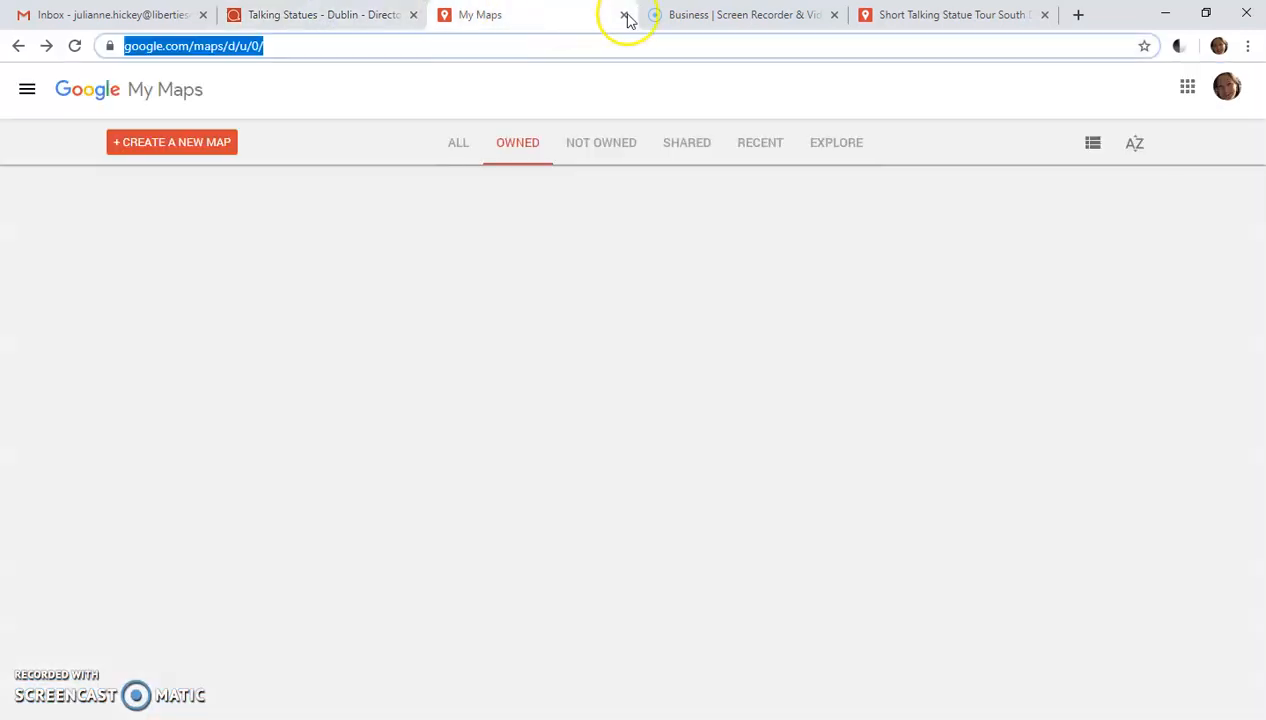
pyautogui.click(975, 22)
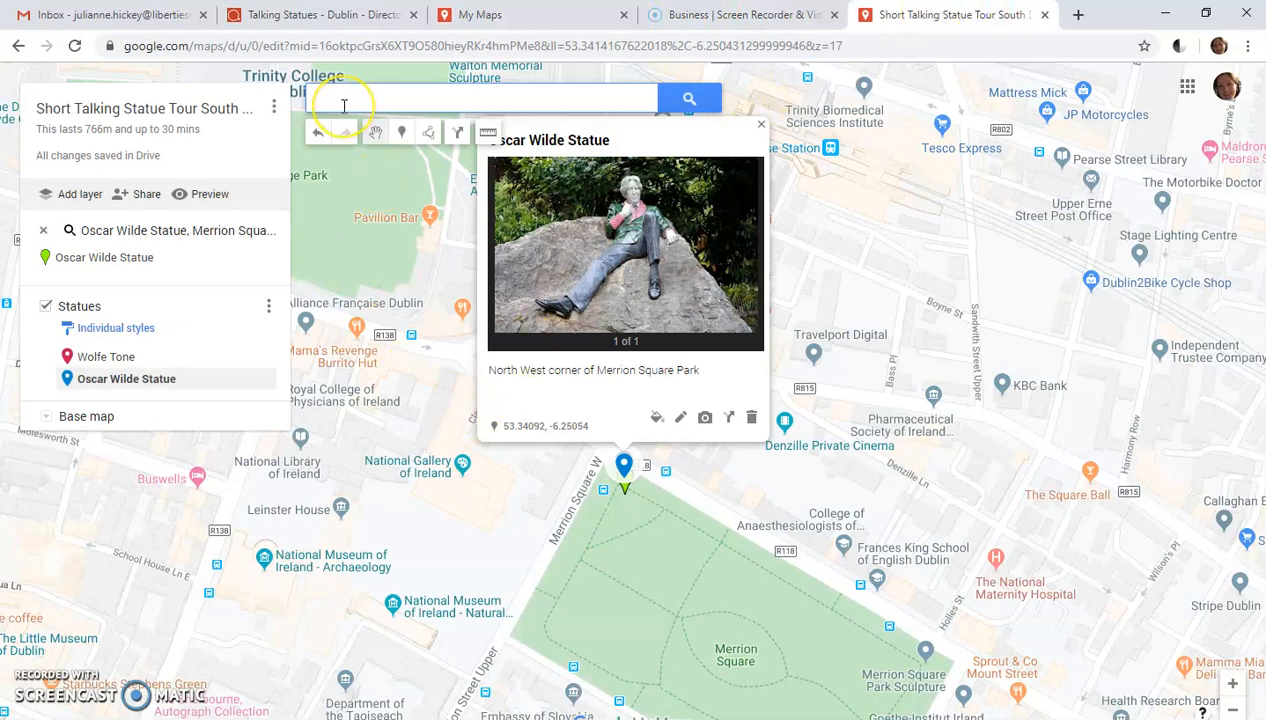
pyautogui.write('George Bernar')
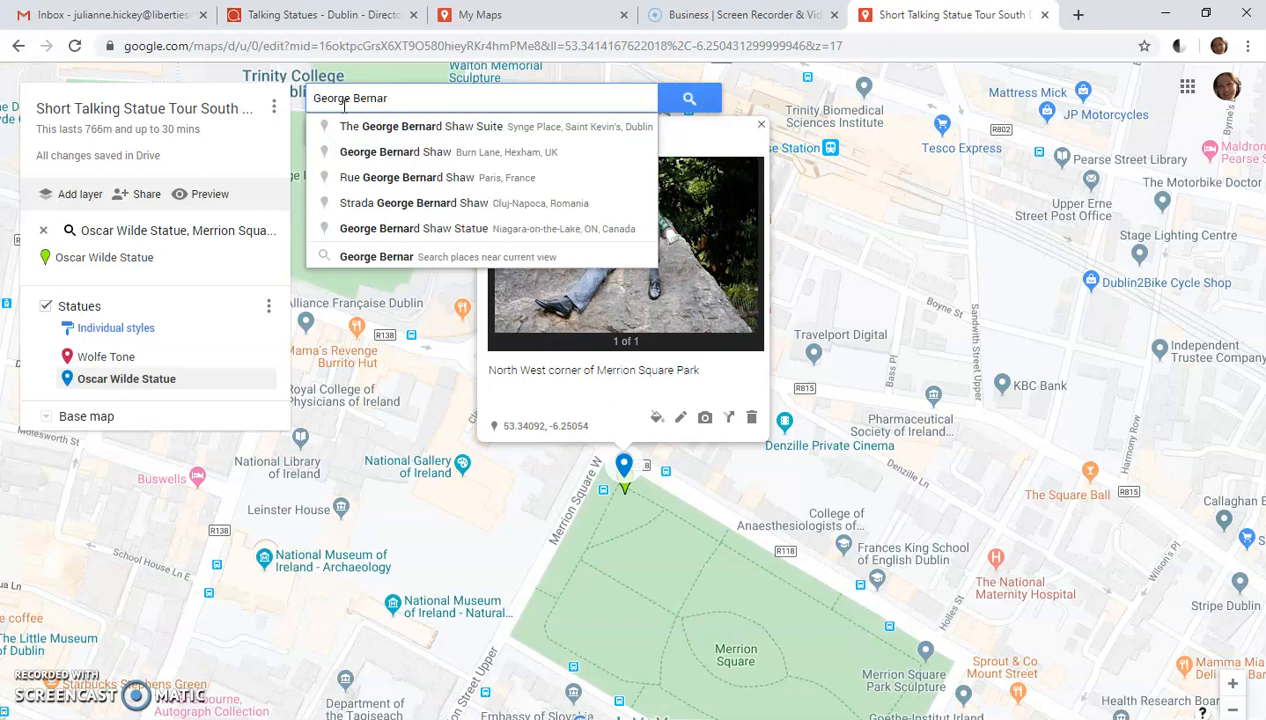
pyautogui.press('BackSpace')
pyautogui.press('BackSpace')
pyautogui.press('BackSpace')
pyautogui.press('BackSpace')
pyautogui.press('BackSpace')
pyautogui.press('BackSpace')
pyautogui.press('BackSpace')
pyautogui.press('BackSpace')
pyautogui.press('BackSpace')
pyautogui.press('BackSpace')
pyautogui.press('BackSpace')
pyautogui.press('BackSpace')
pyautogui.press('BackSpace')
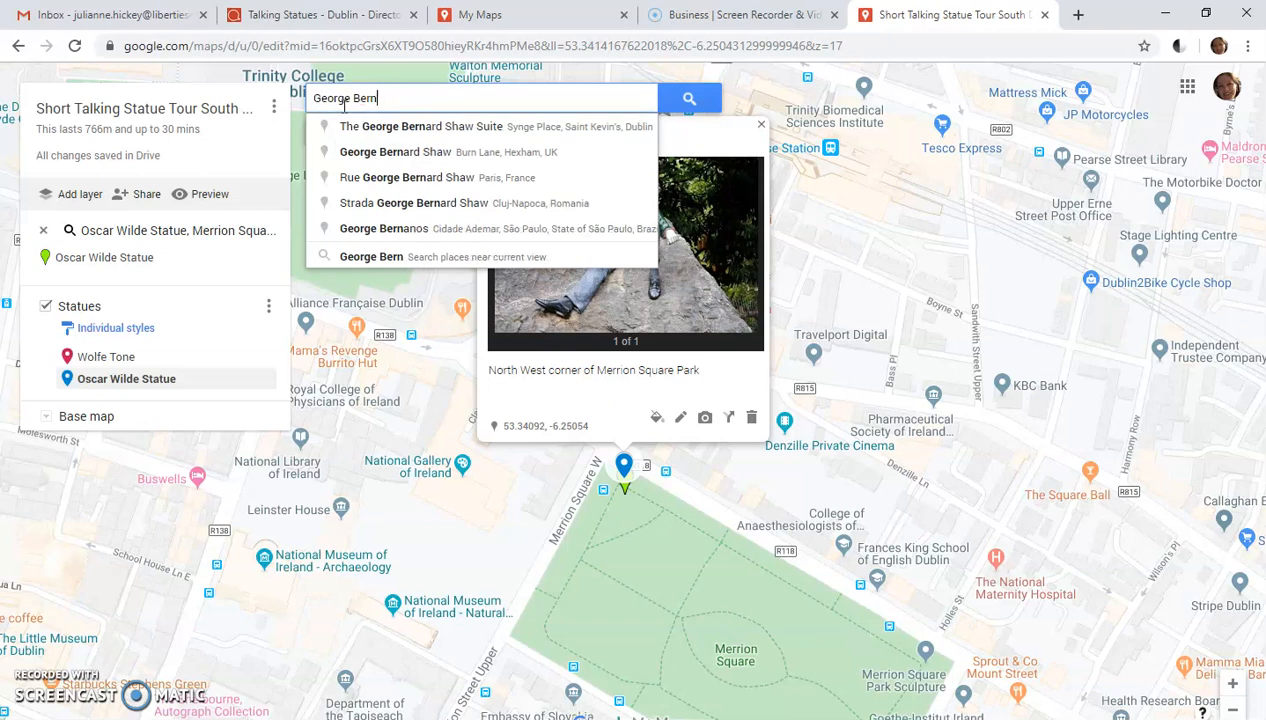
# - Locate the National Gallery of Ireland on the map by searching for it
pyautogui.write('N')
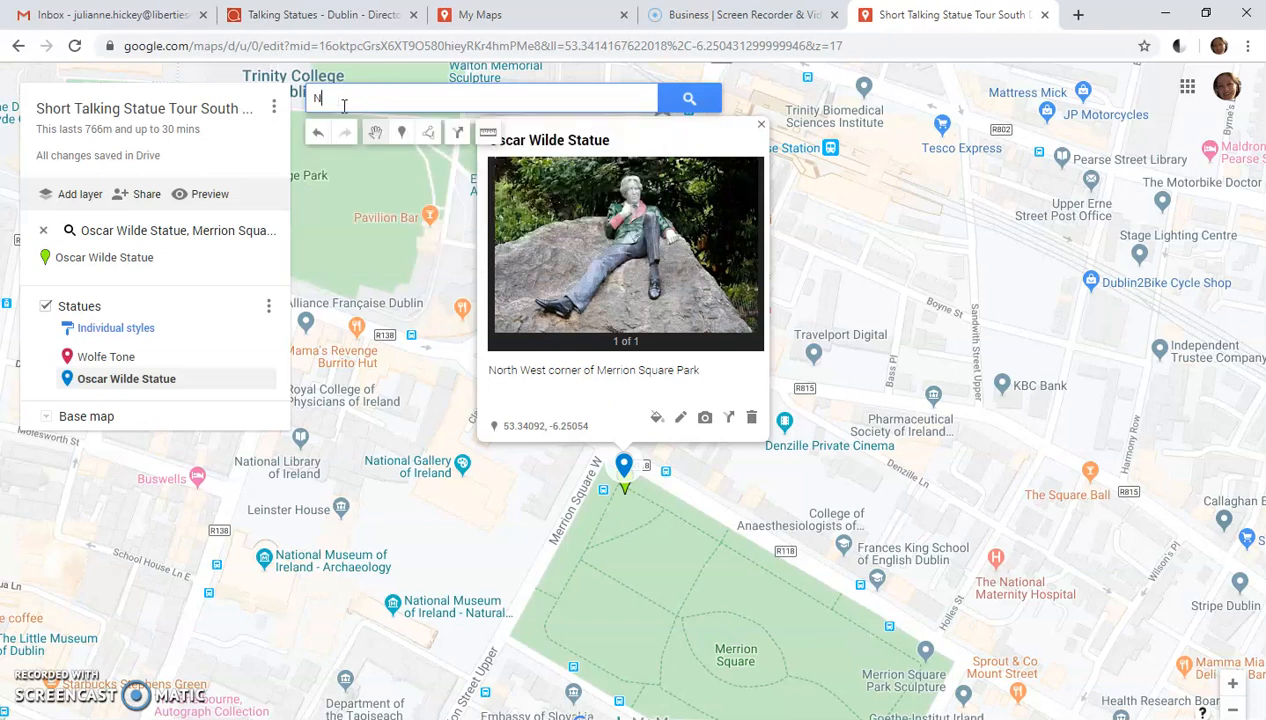
pyautogui.write('ational')
pyautogui.click(365, 134)
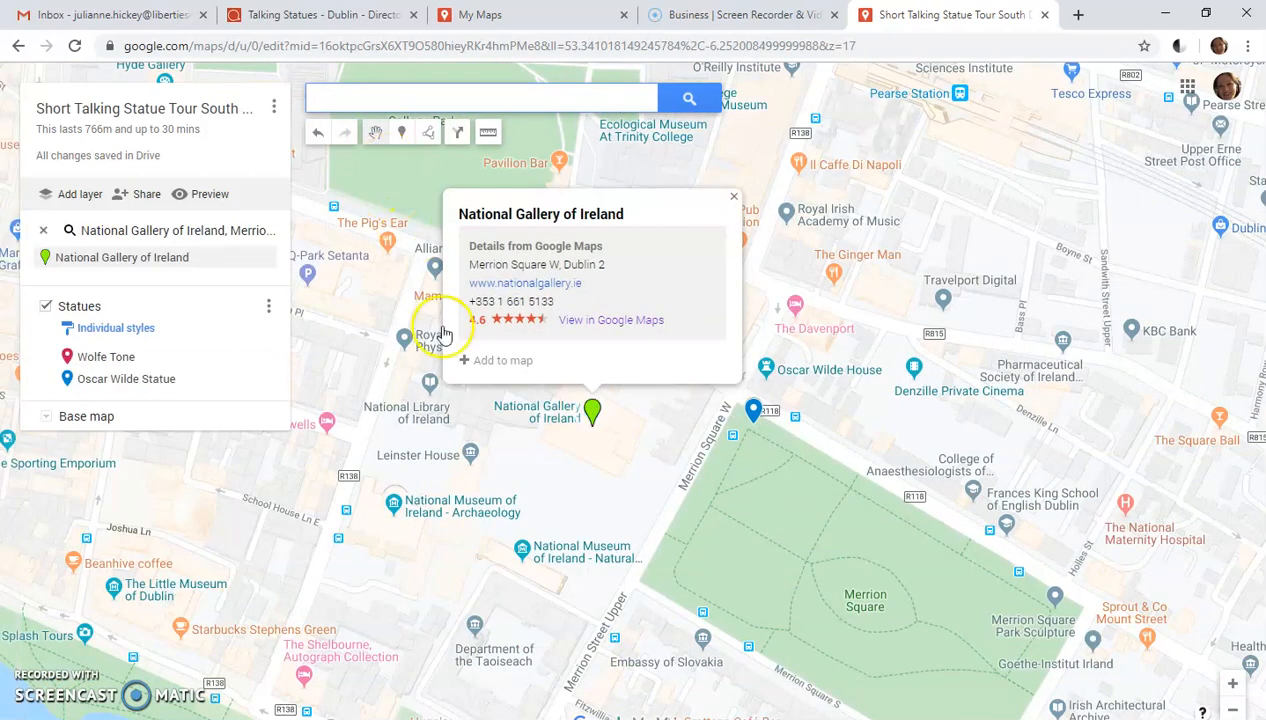
# - Place a marker outside the gallery's Merrion Square side, named "George Bernard Shaw Statue" and described "Located outside the main Merrion Square Entrance to the Gallery"
pyautogui.click(639, 460)
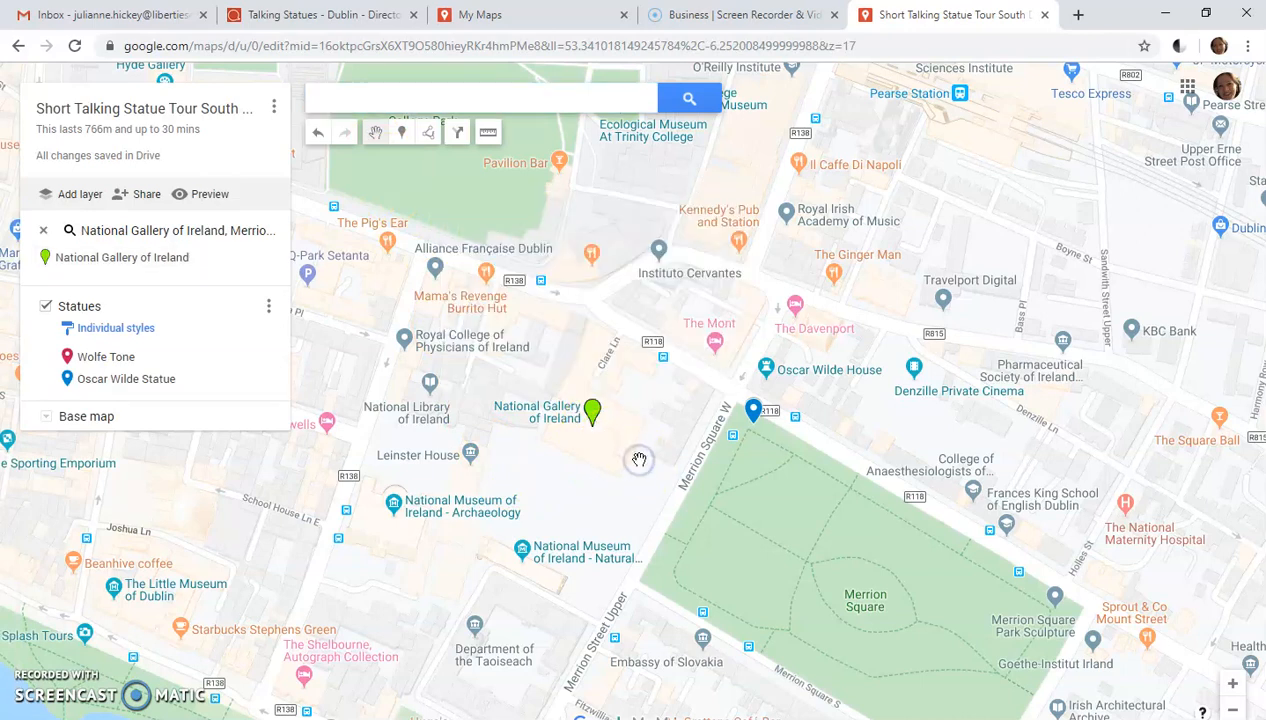
pyautogui.click(401, 136)
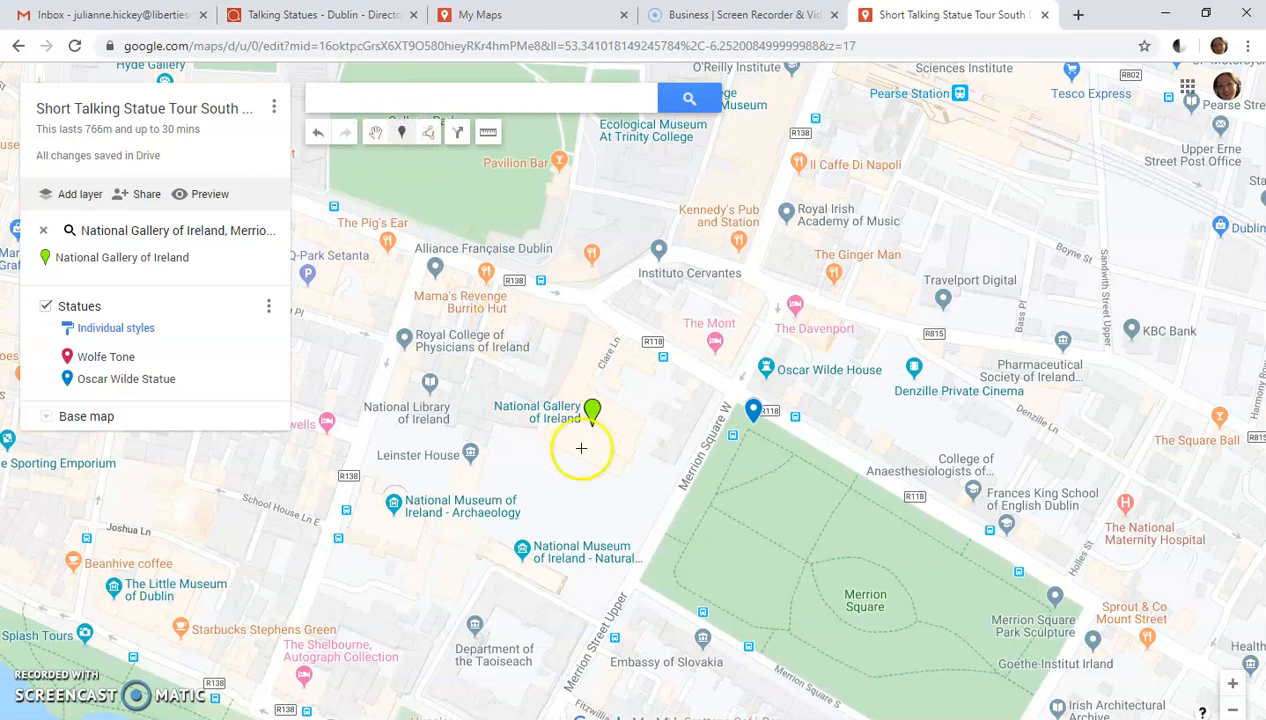
pyautogui.click(636, 454)
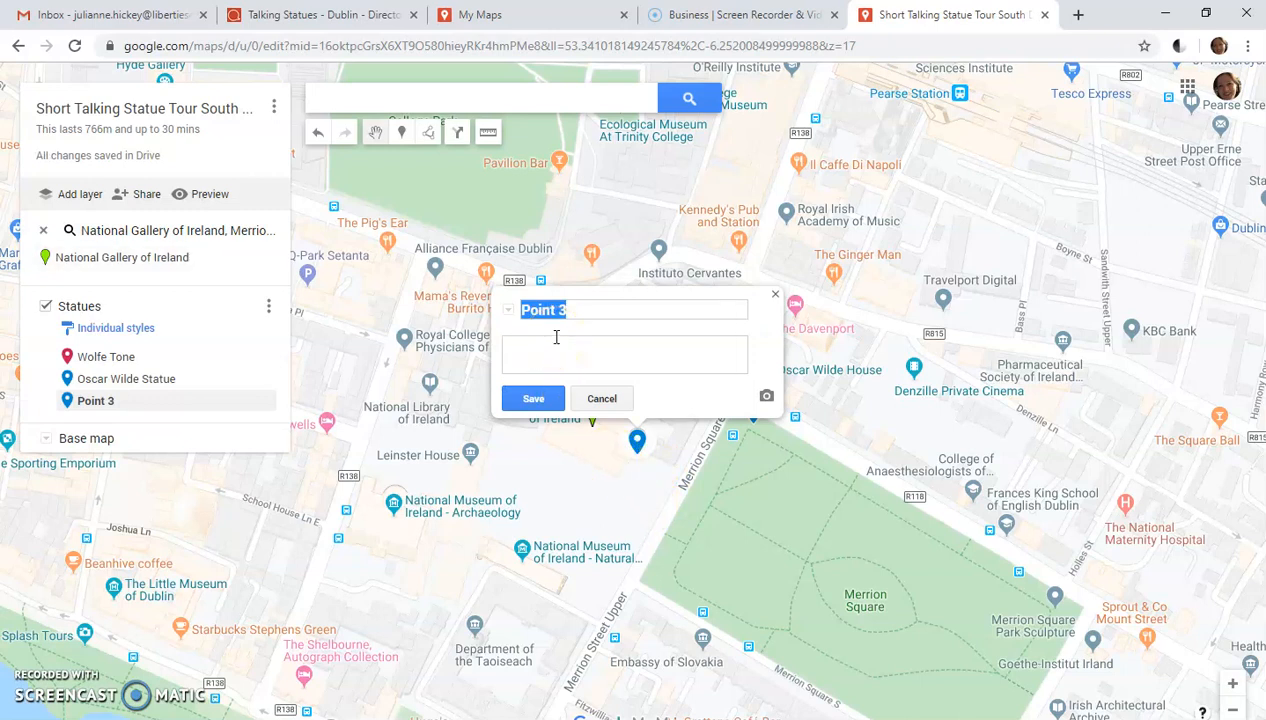
pyautogui.write('Ger')
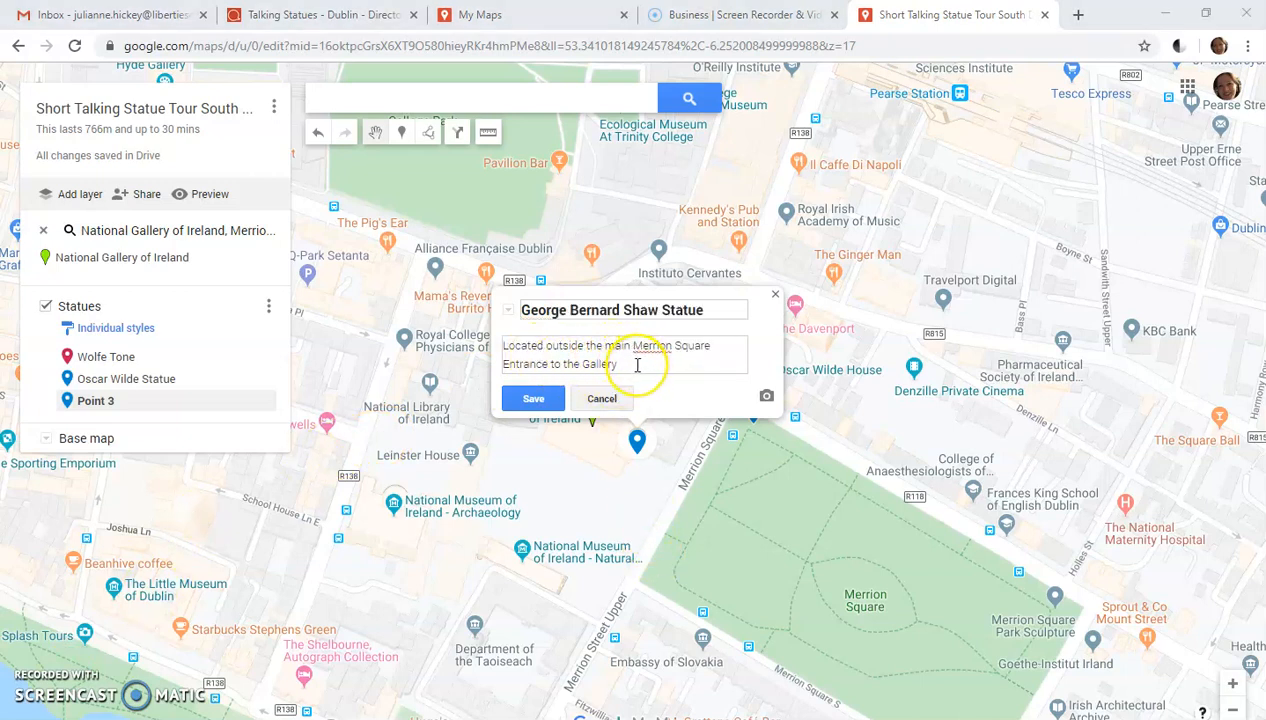
# - Add the first photo from a Google image search for "george bernard shaw statue" to the George Bernard Shaw marker
pyautogui.click(766, 396)
pyautogui.moveTo(347, 246); pyautogui.dragTo(233, 256)
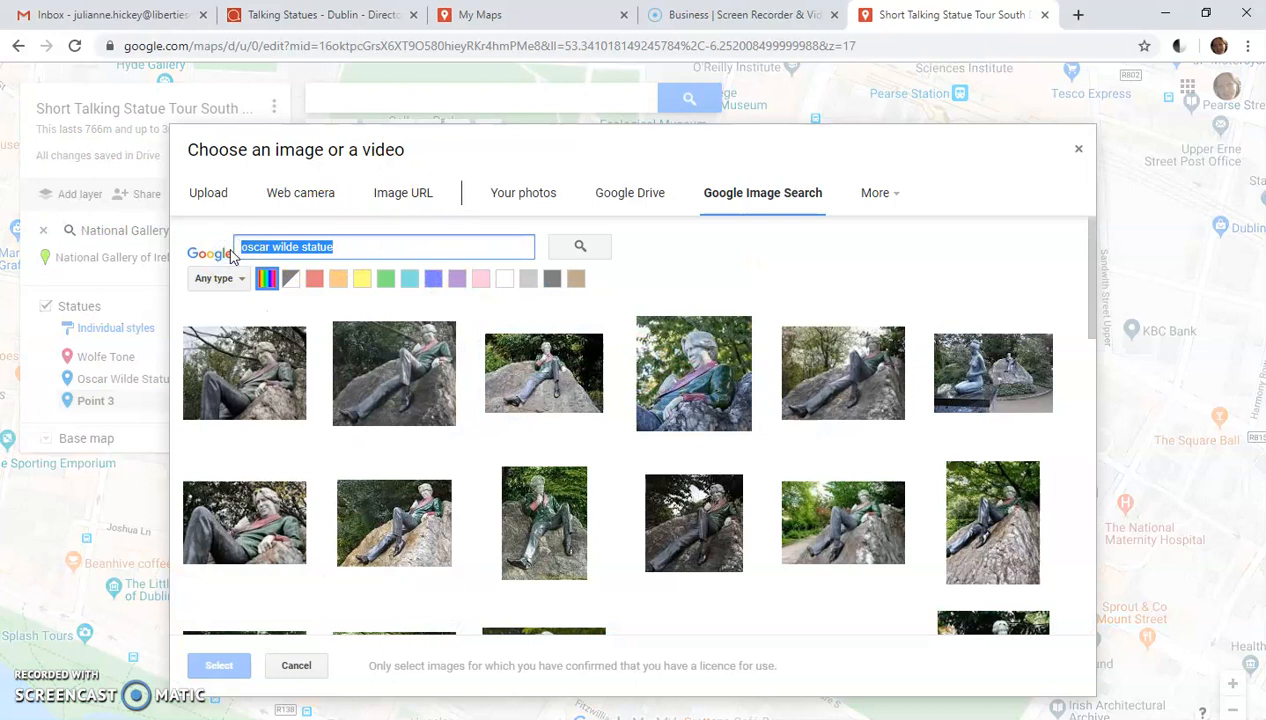
pyautogui.write('george bernard sha')
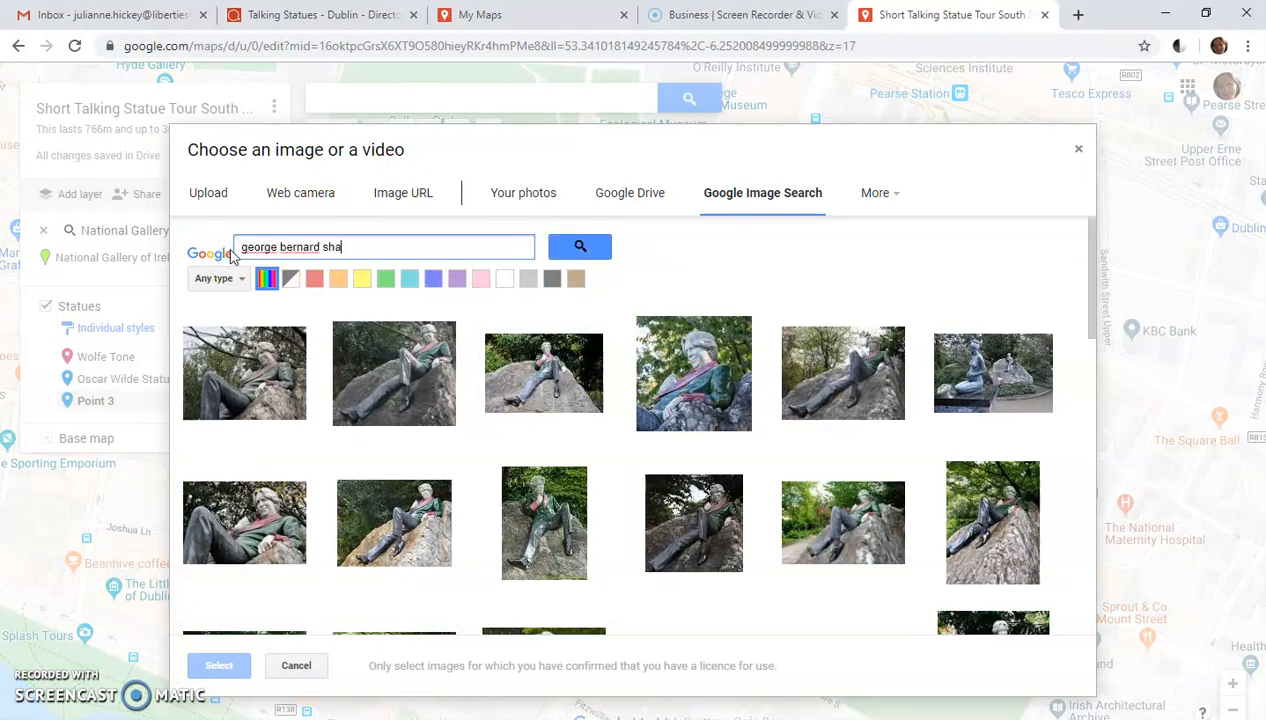
pyautogui.press('Return')
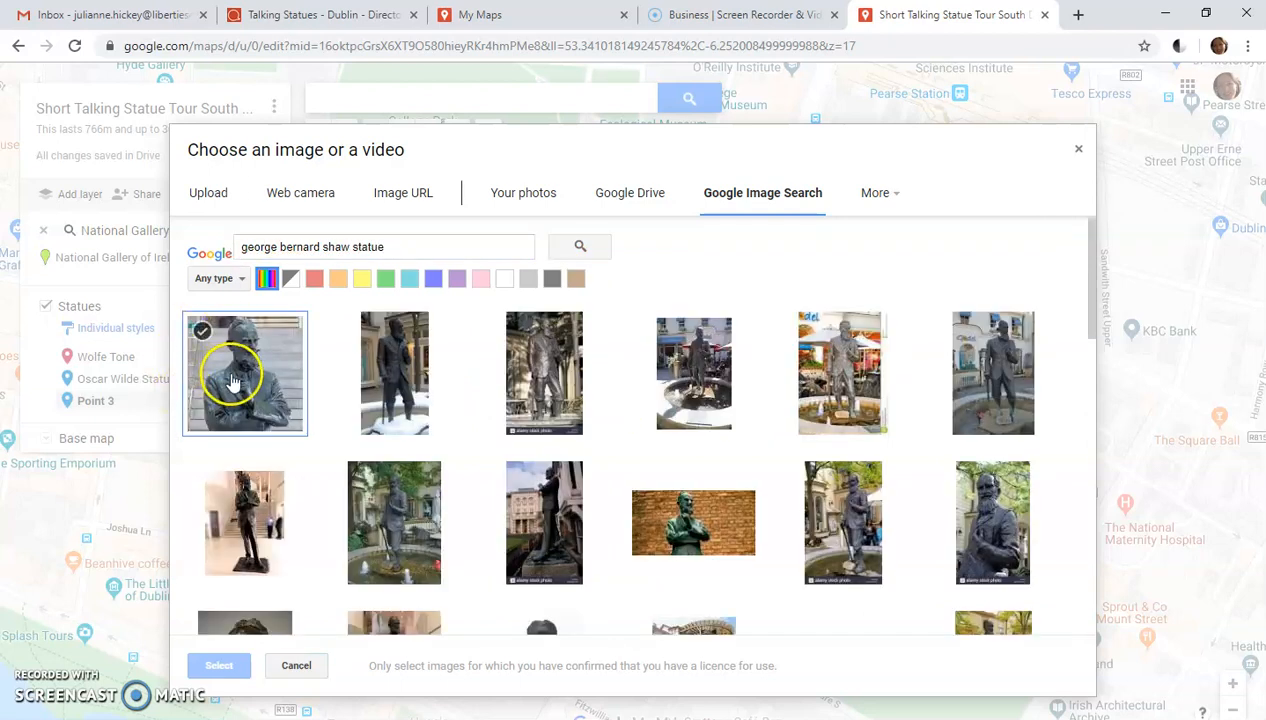
pyautogui.click(232, 376)
pyautogui.click(229, 662)
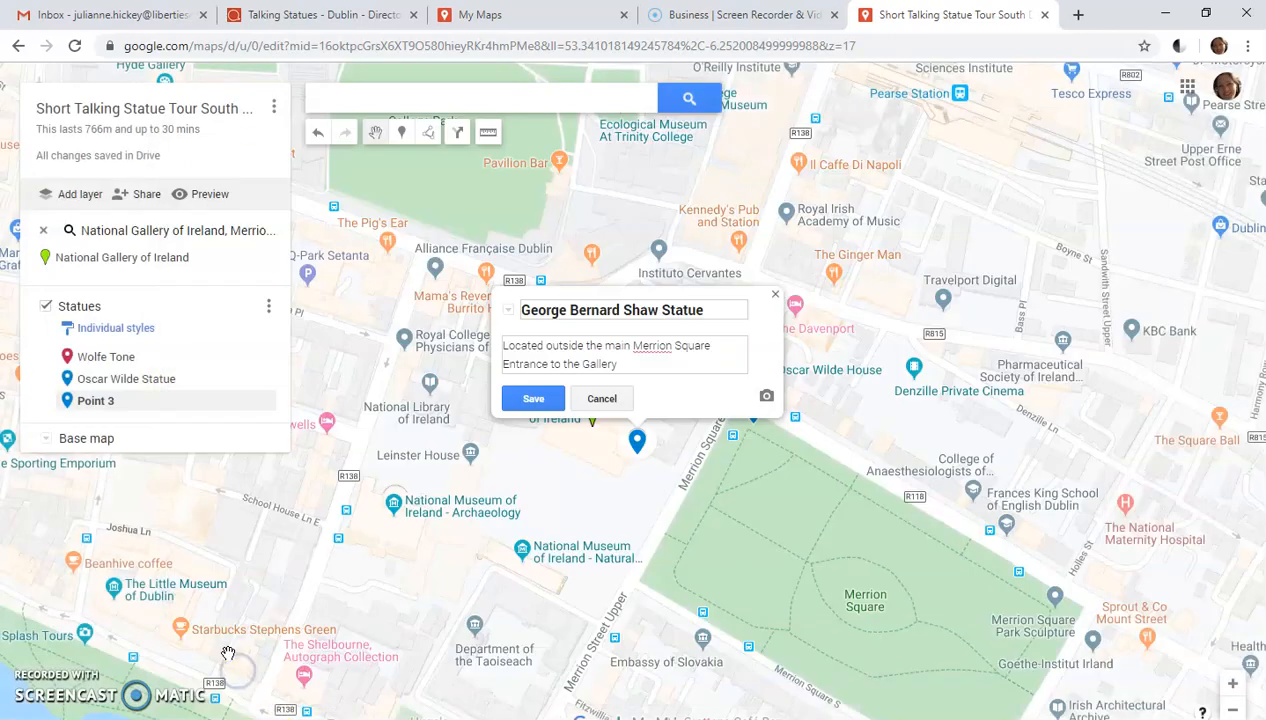
# - Save the George Bernard Shaw Statue marker and recolour it the same crimson as the Wolfe Tone marker
pyautogui.click(550, 400)
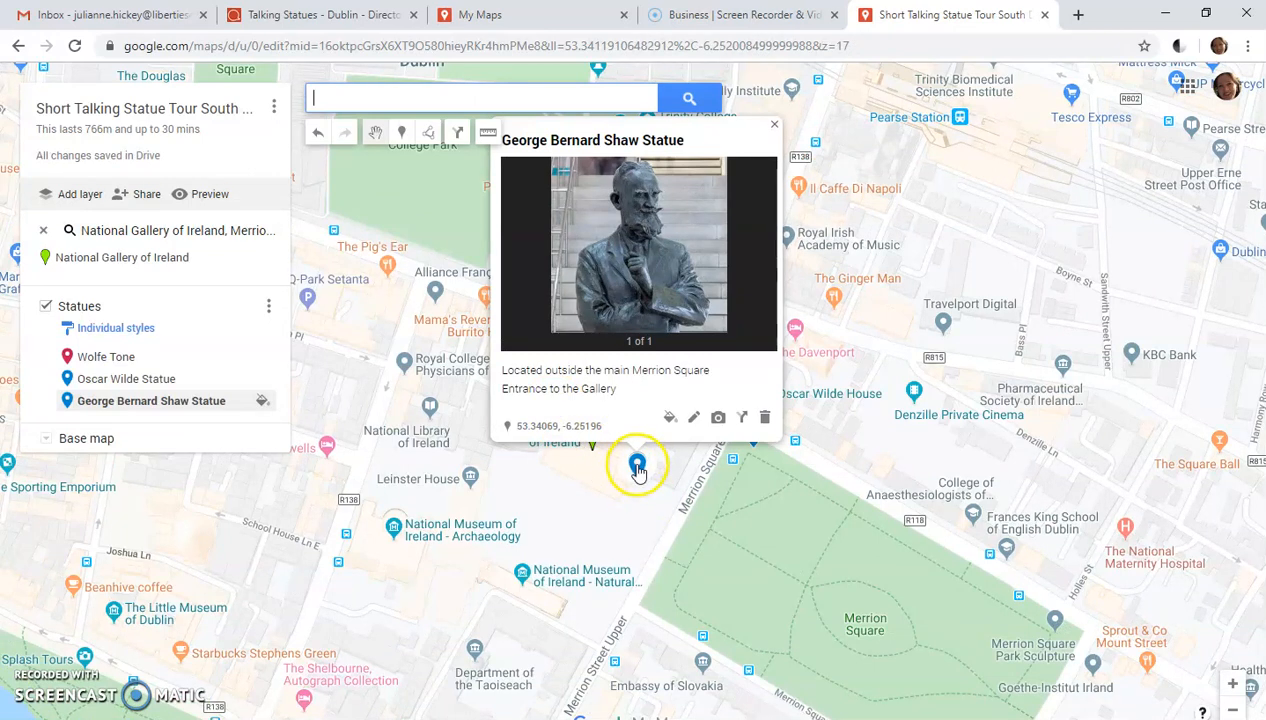
pyautogui.click(670, 417)
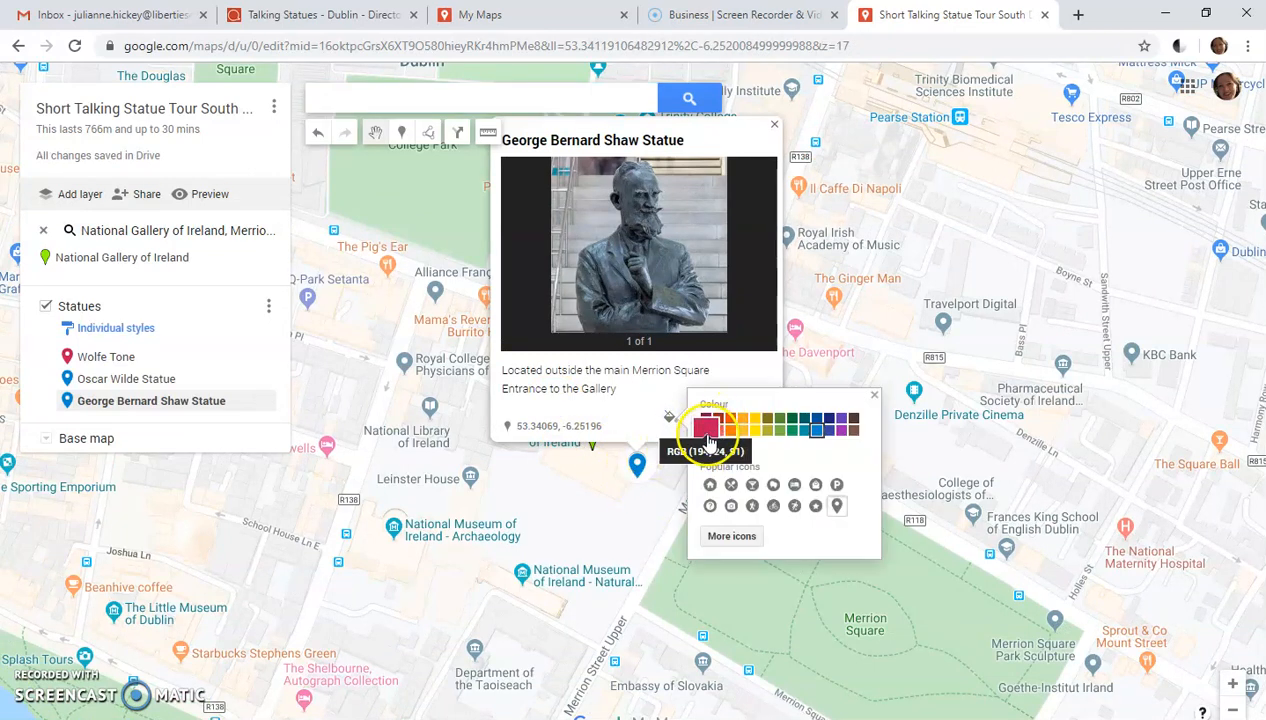
pyautogui.click(707, 430)
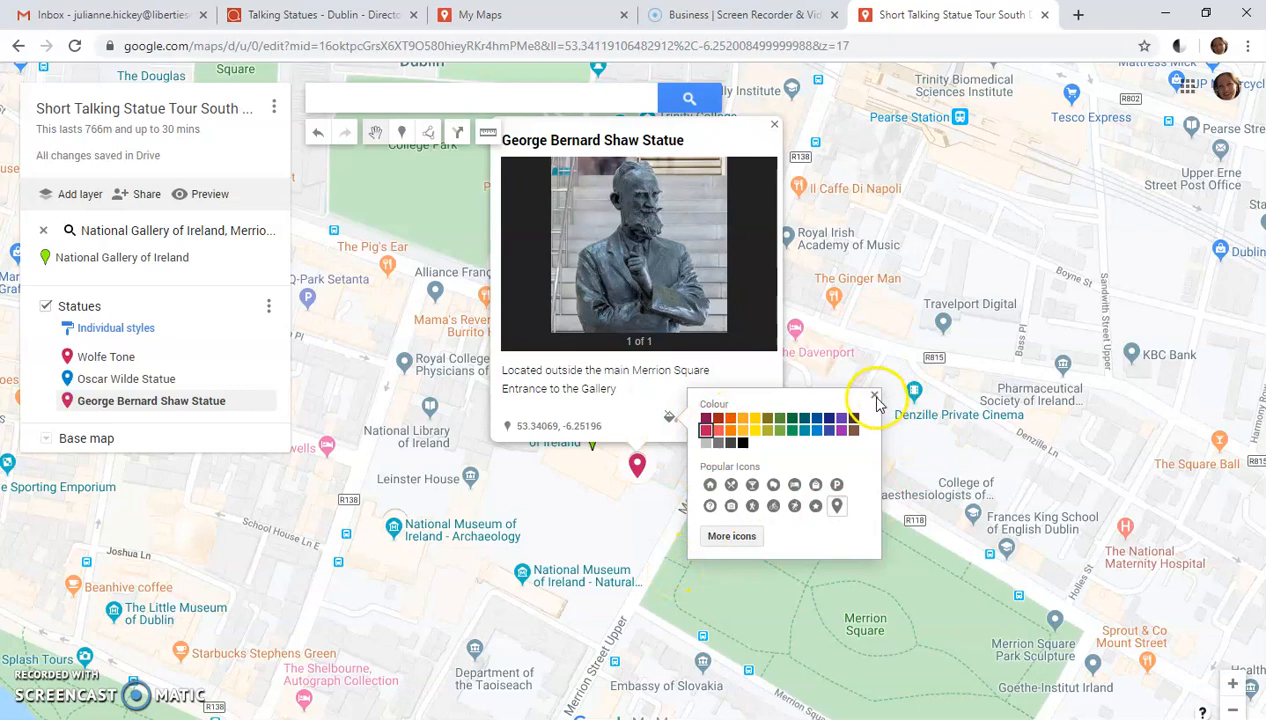
pyautogui.click(874, 397)
# - Recolour the Oscar Wilde Statue marker crimson to match the other statue markers
pyautogui.click(757, 450)
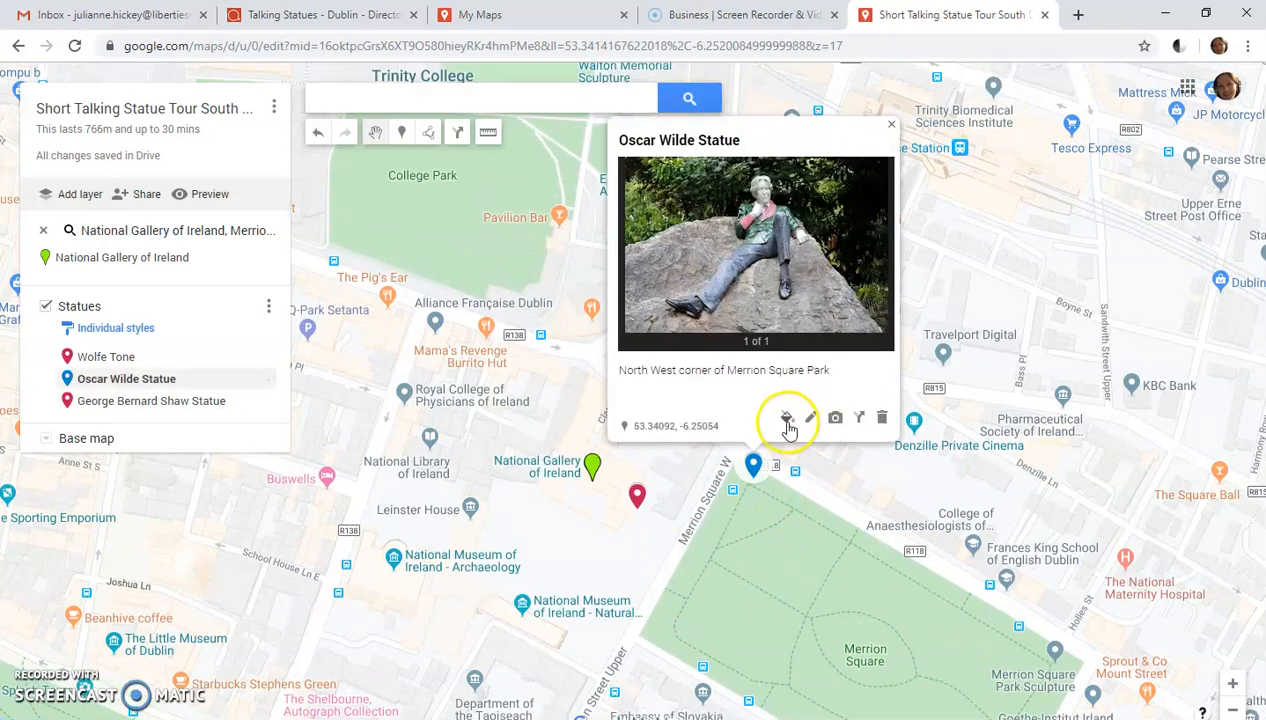
pyautogui.click(787, 417)
pyautogui.click(822, 430)
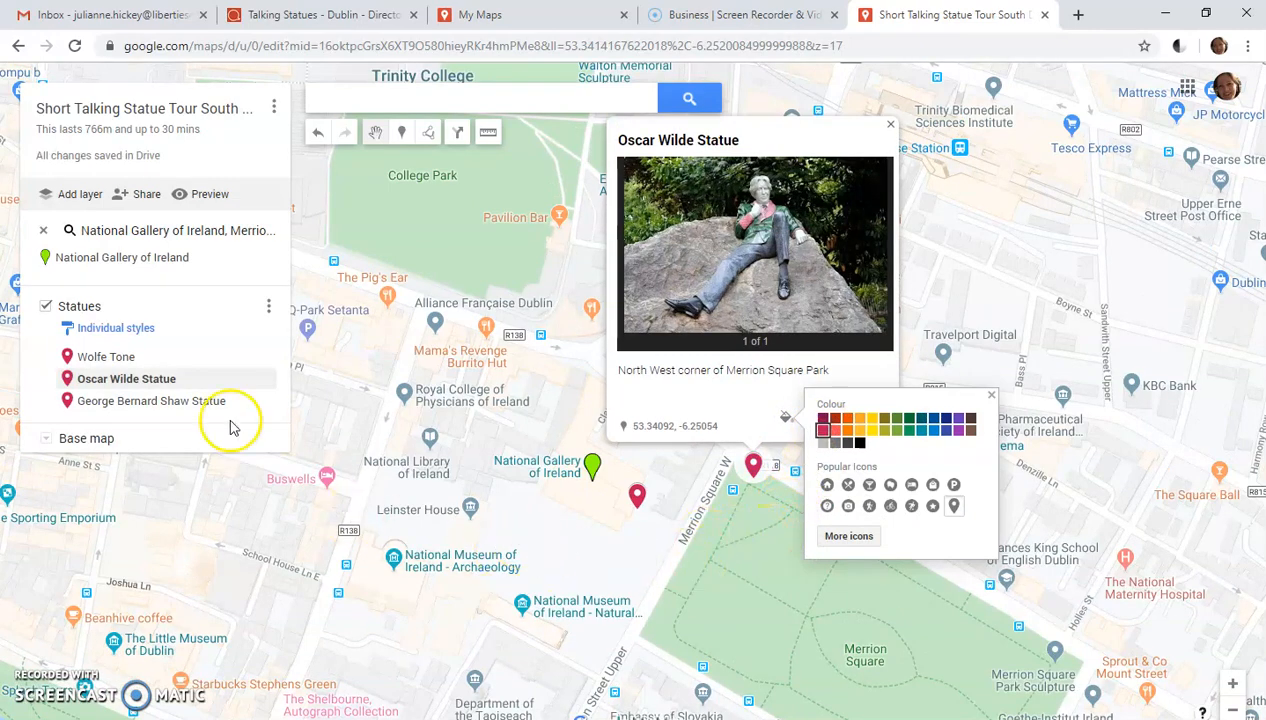
# - Rename the Wolfe Tone marker "Wolfe Tone Statue", save it and close its info card
pyautogui.click(102, 360)
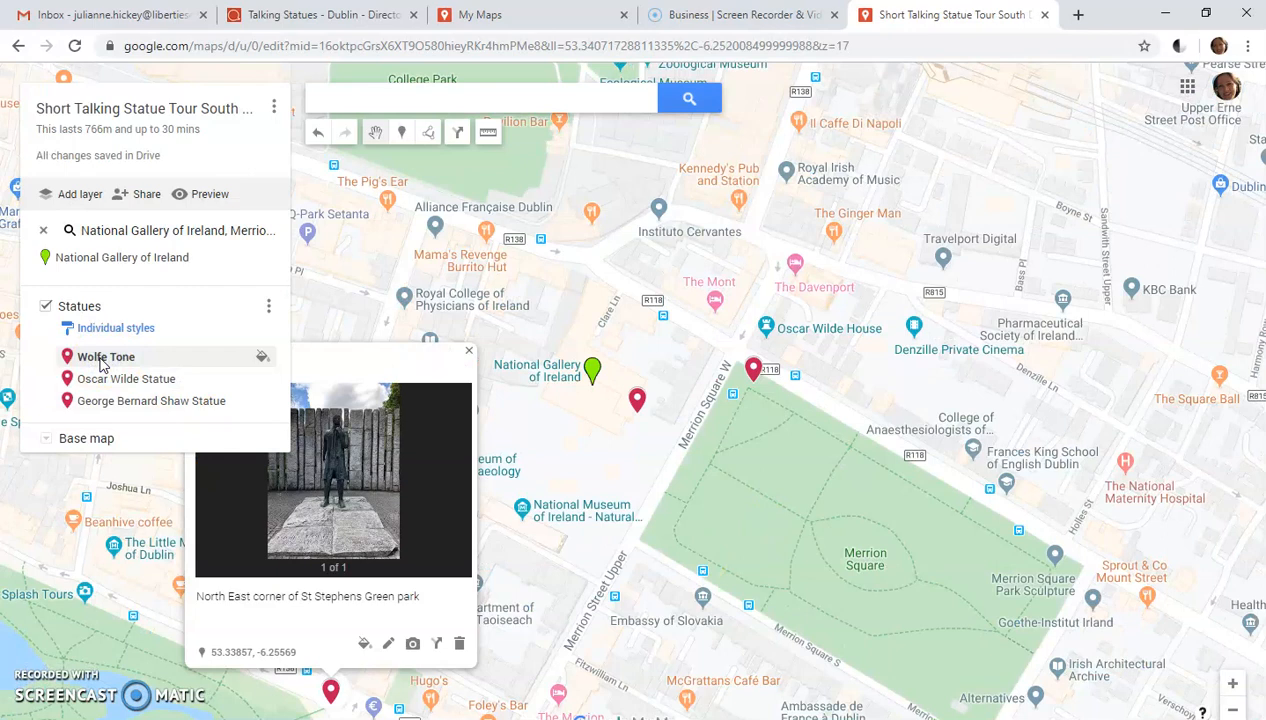
pyautogui.click(388, 645)
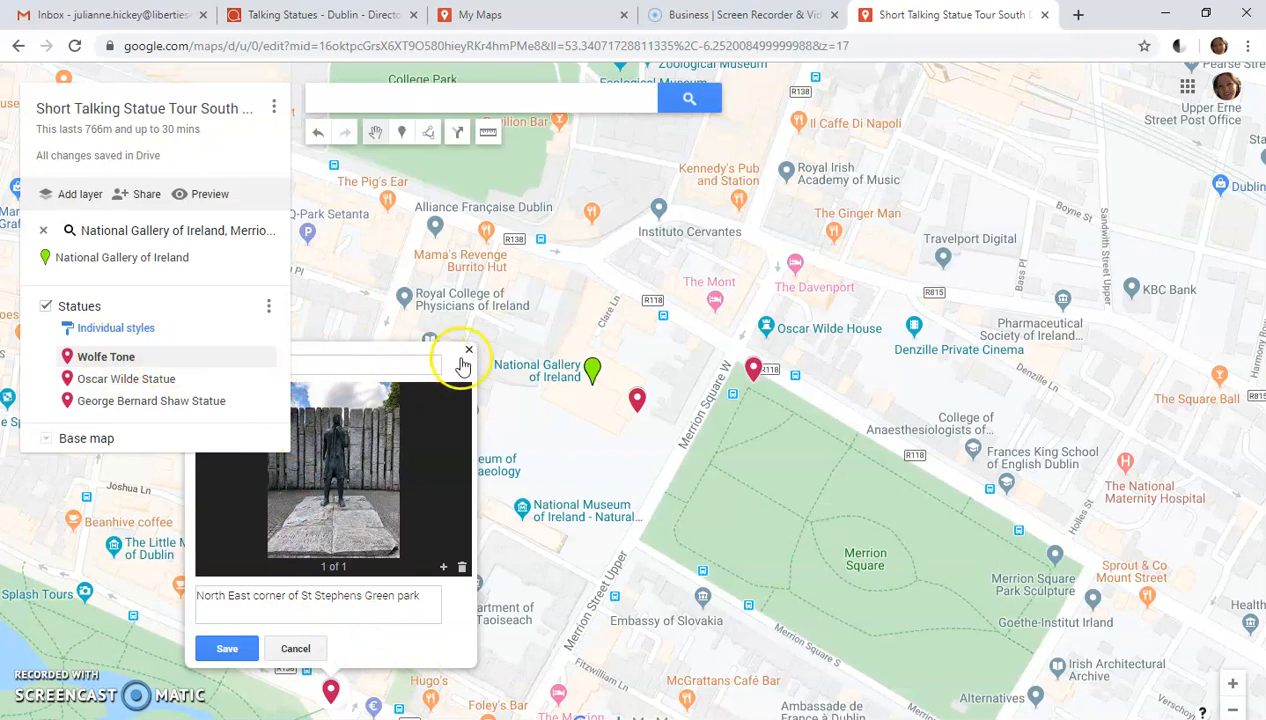
pyautogui.click(342, 351)
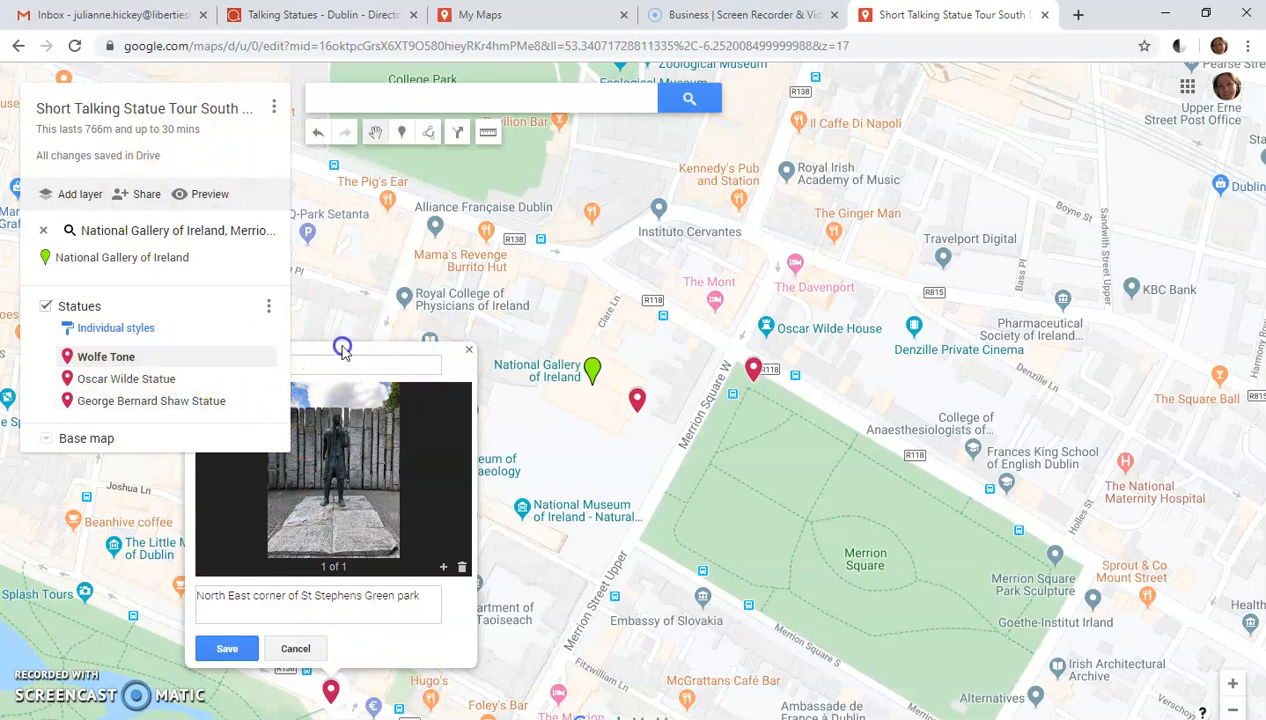
pyautogui.click(348, 365)
pyautogui.write('Staue')
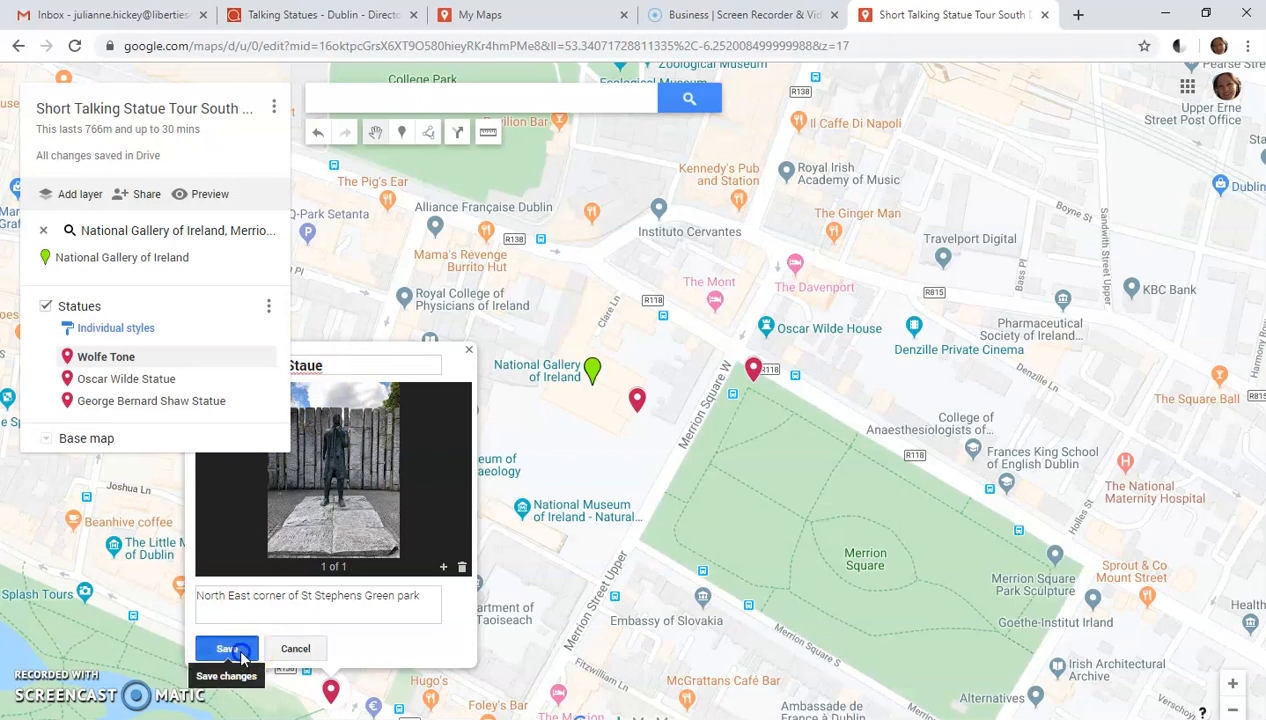
pyautogui.click(240, 651)
pyautogui.click(316, 363)
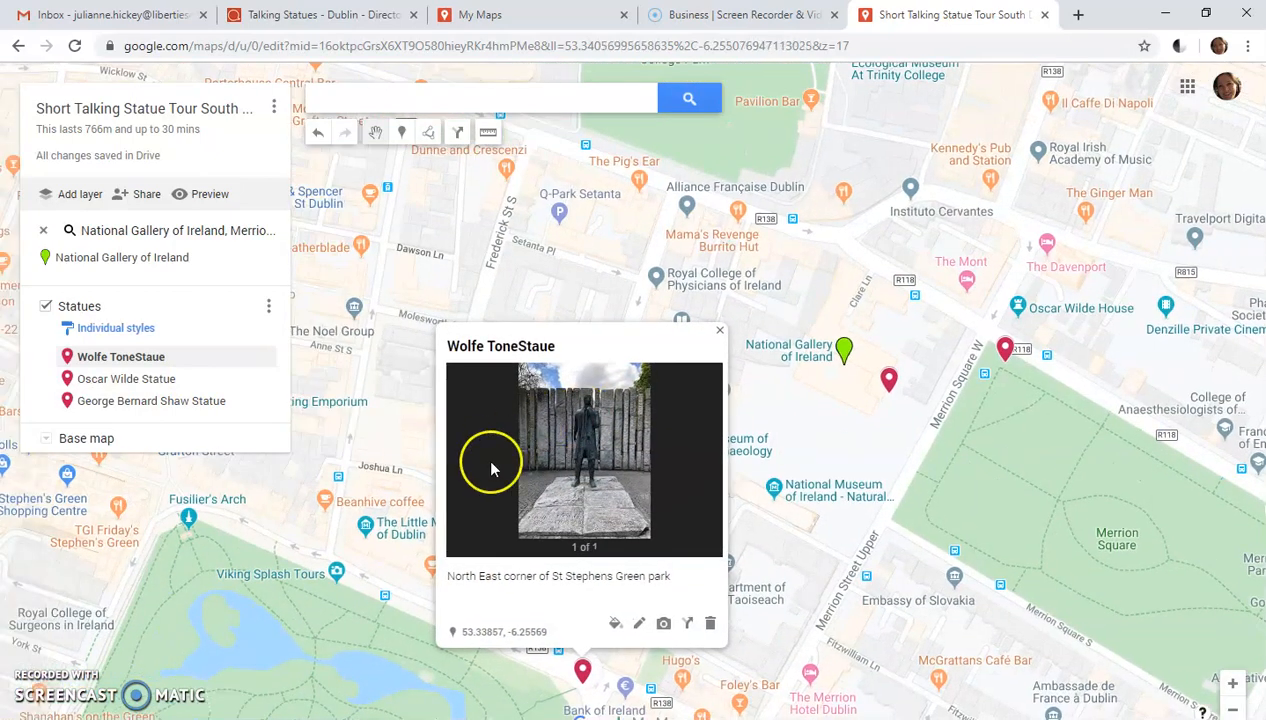
pyautogui.click(638, 623)
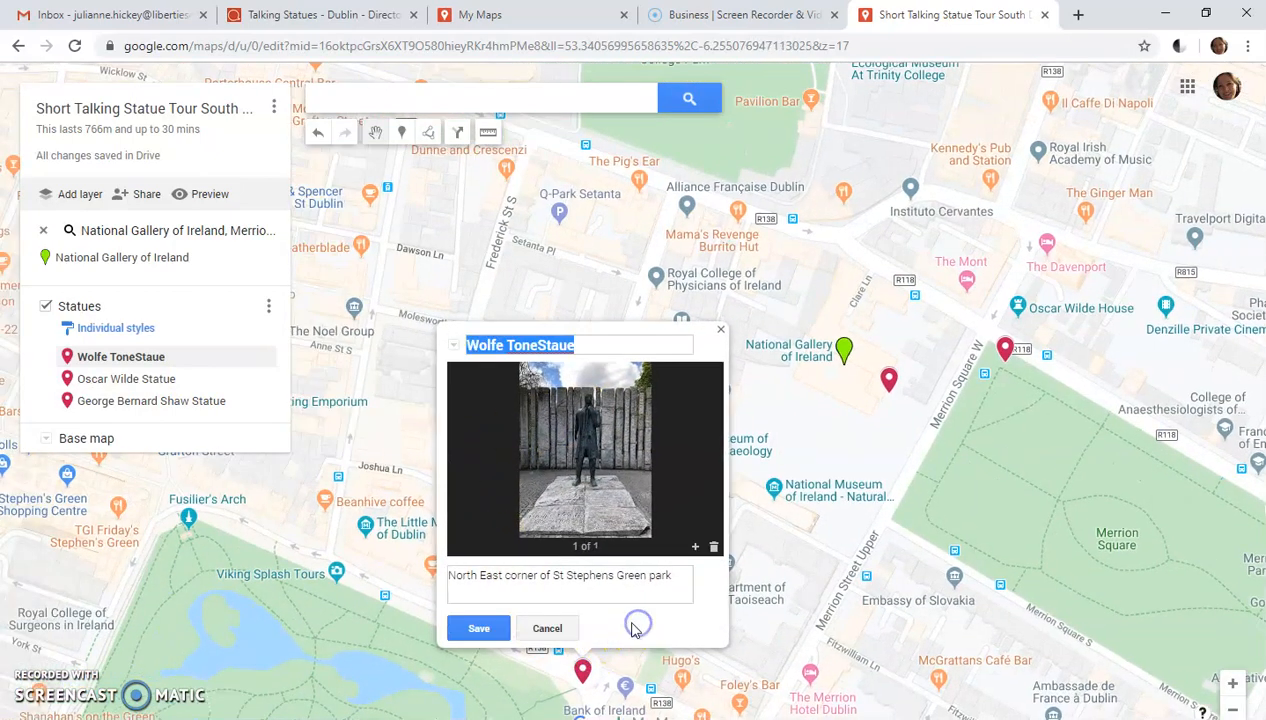
pyautogui.click(540, 346)
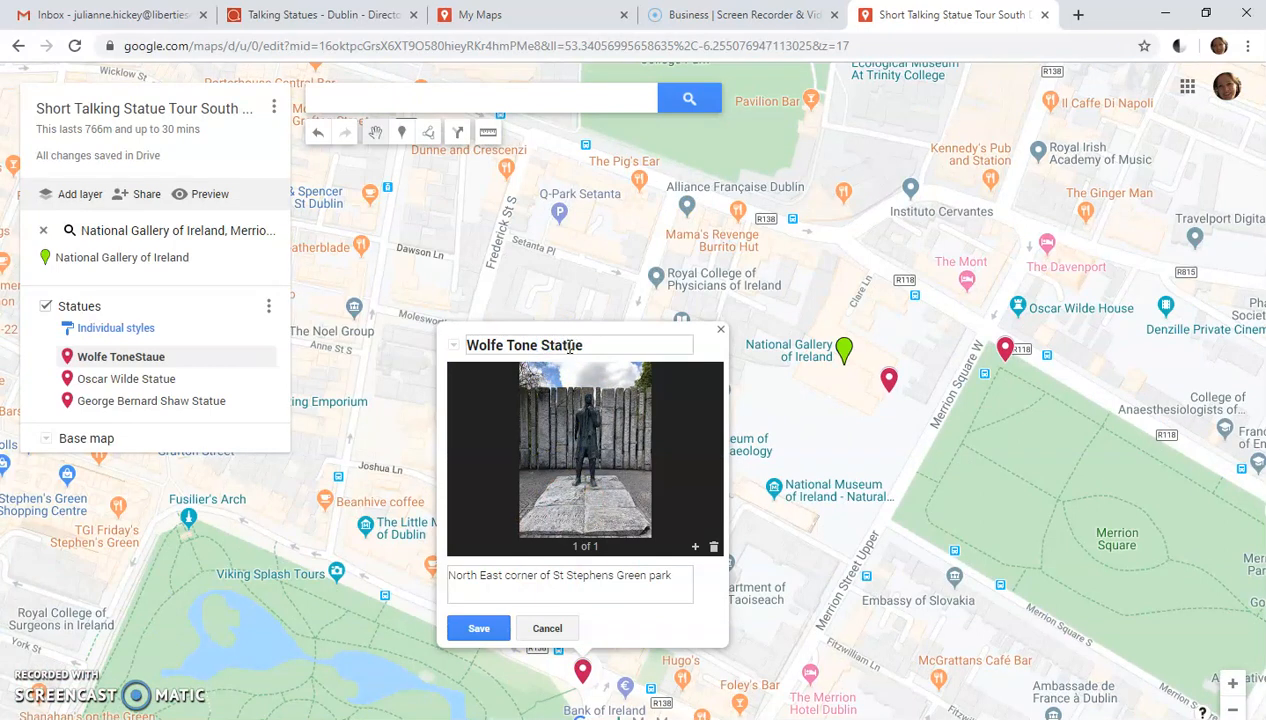
pyautogui.click(484, 630)
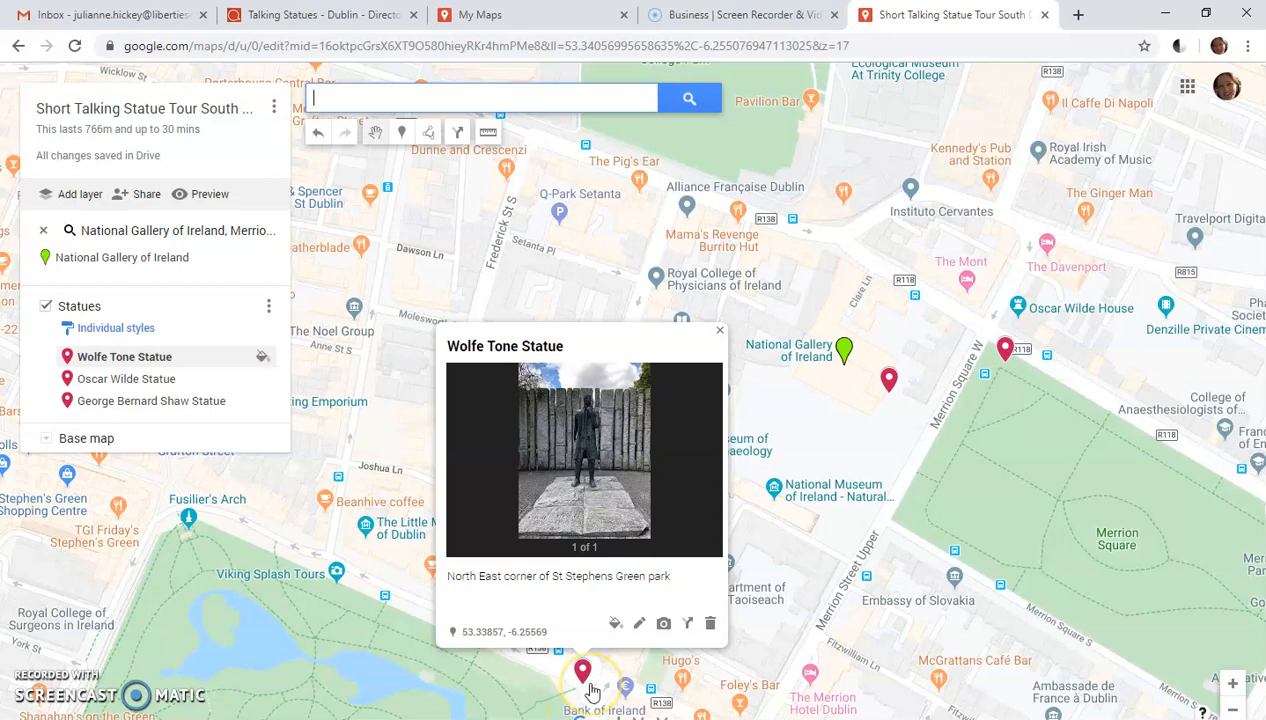
pyautogui.click(720, 332)
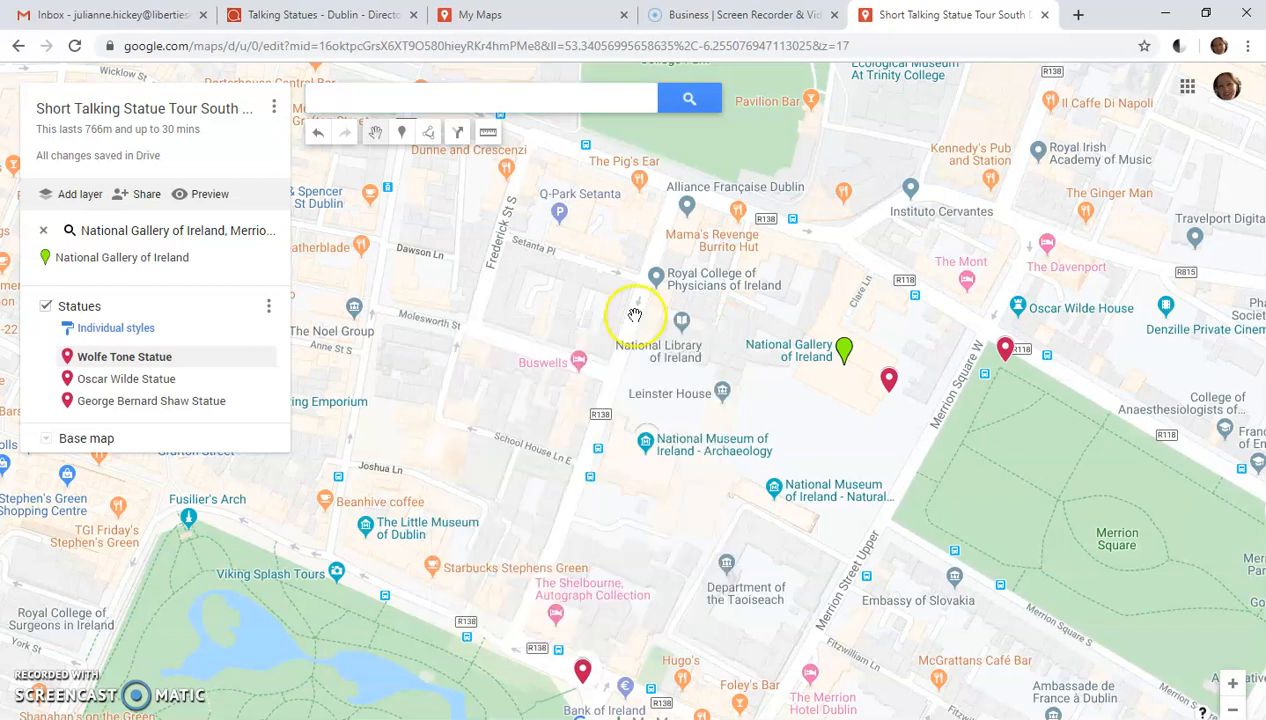
# - Add a walking route from the George Bernard Shaw Statue marker to the Oscar Wilde Statue marker
pyautogui.click(429, 134)
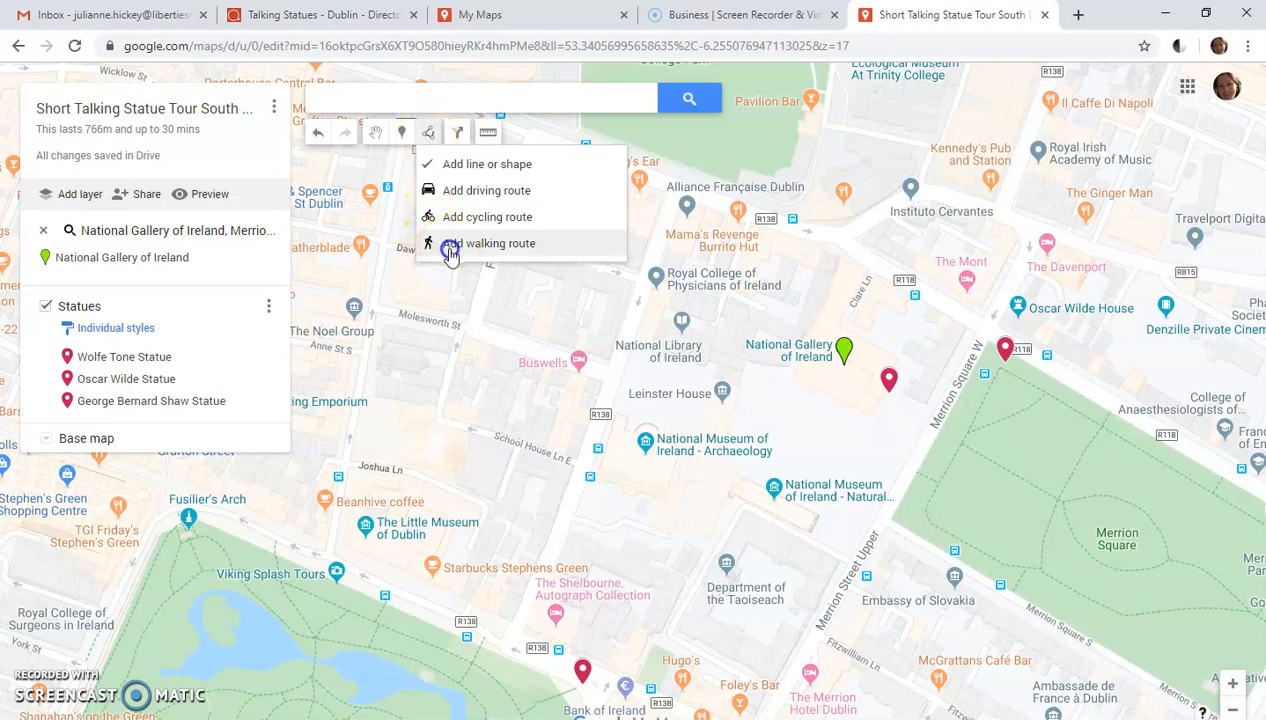
pyautogui.click(449, 248)
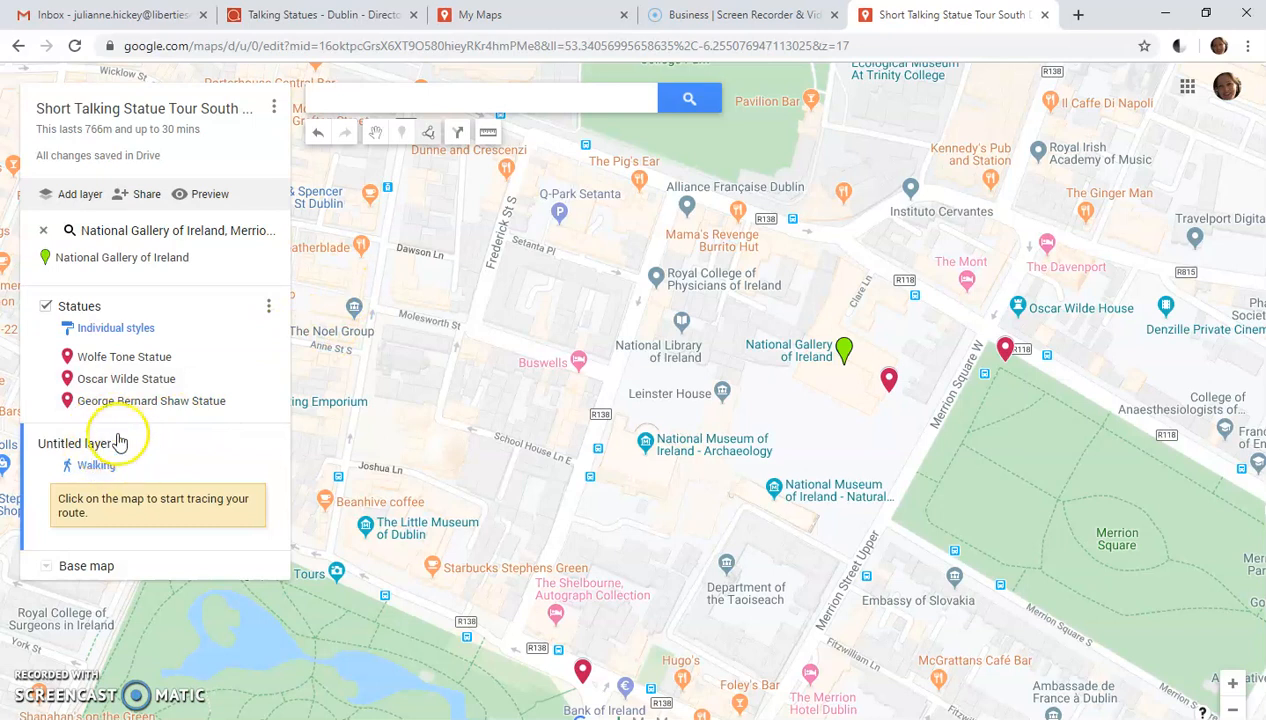
pyautogui.click(428, 136)
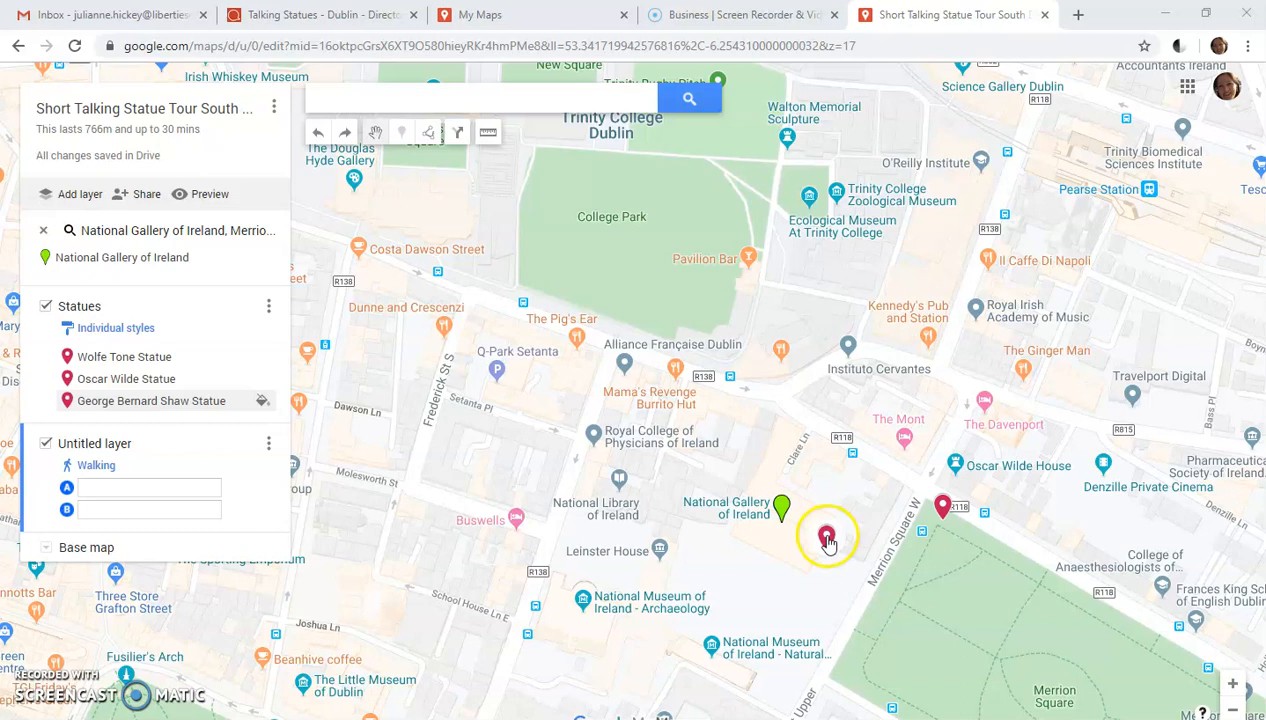
pyautogui.click(826, 539)
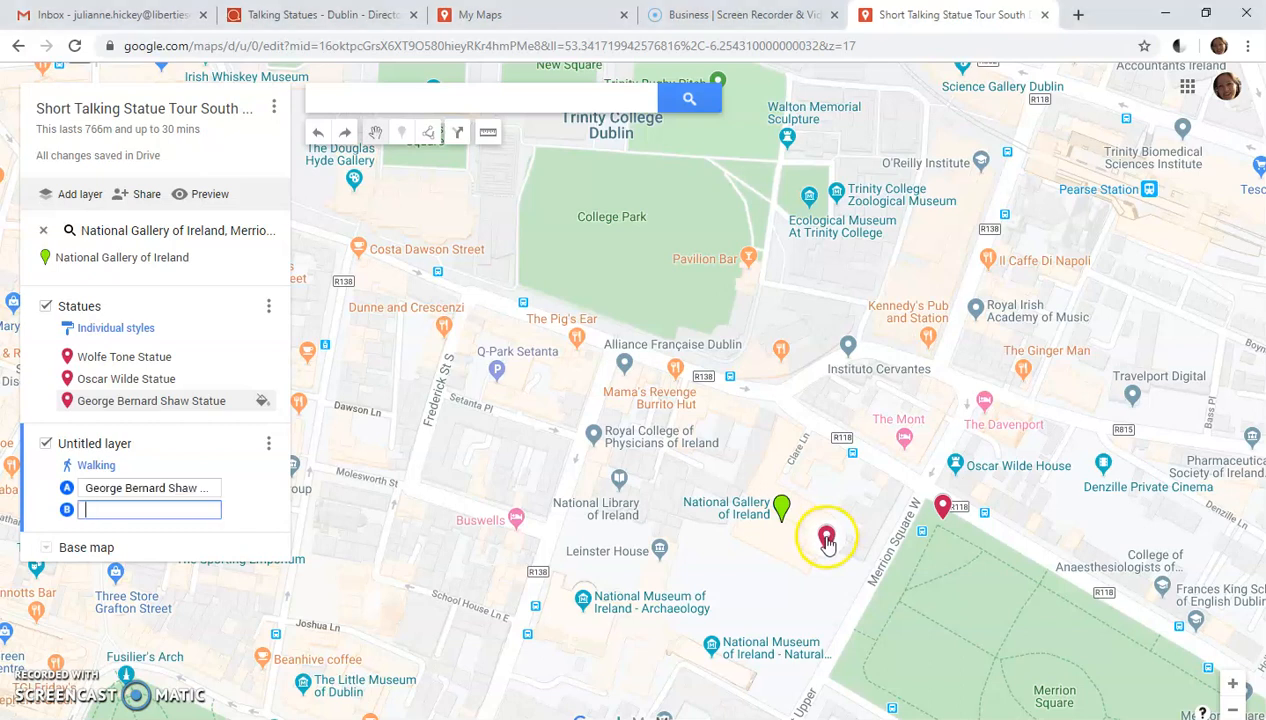
pyautogui.click(942, 508)
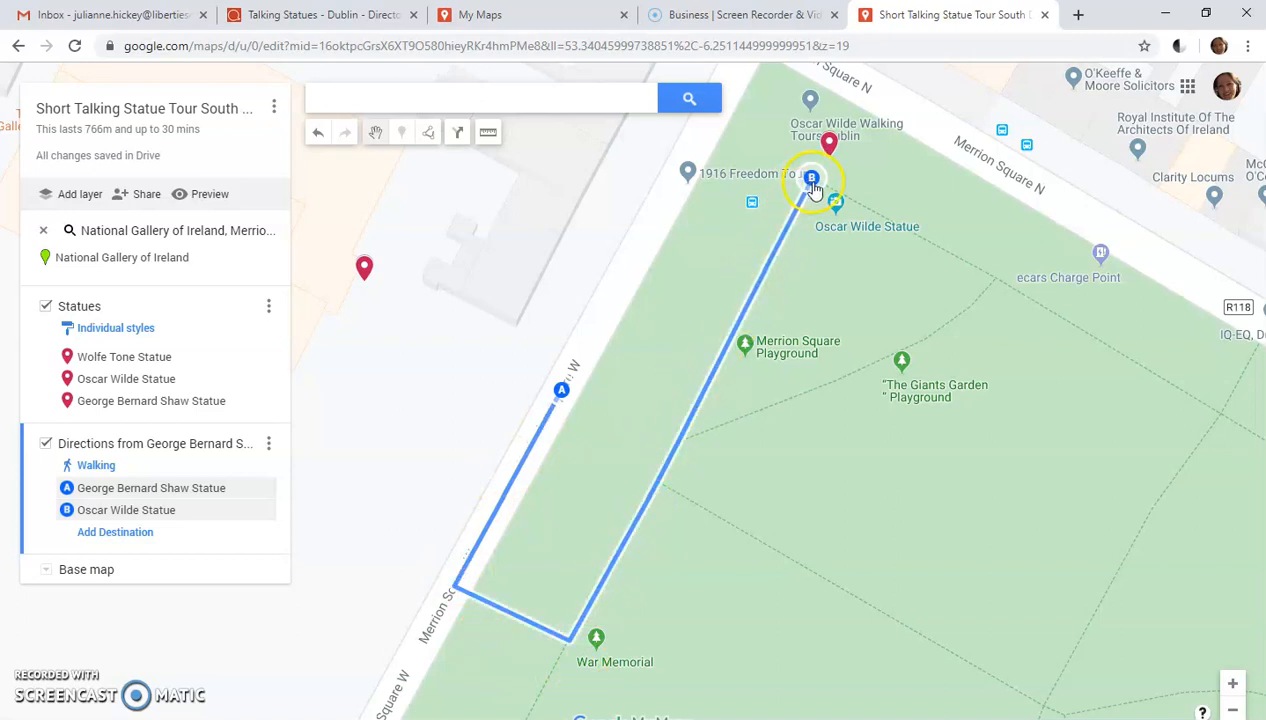
# - Extend the walking route with the Wolfe Tone Statue marker as destination C
pyautogui.scroll(-3, 821, 380)
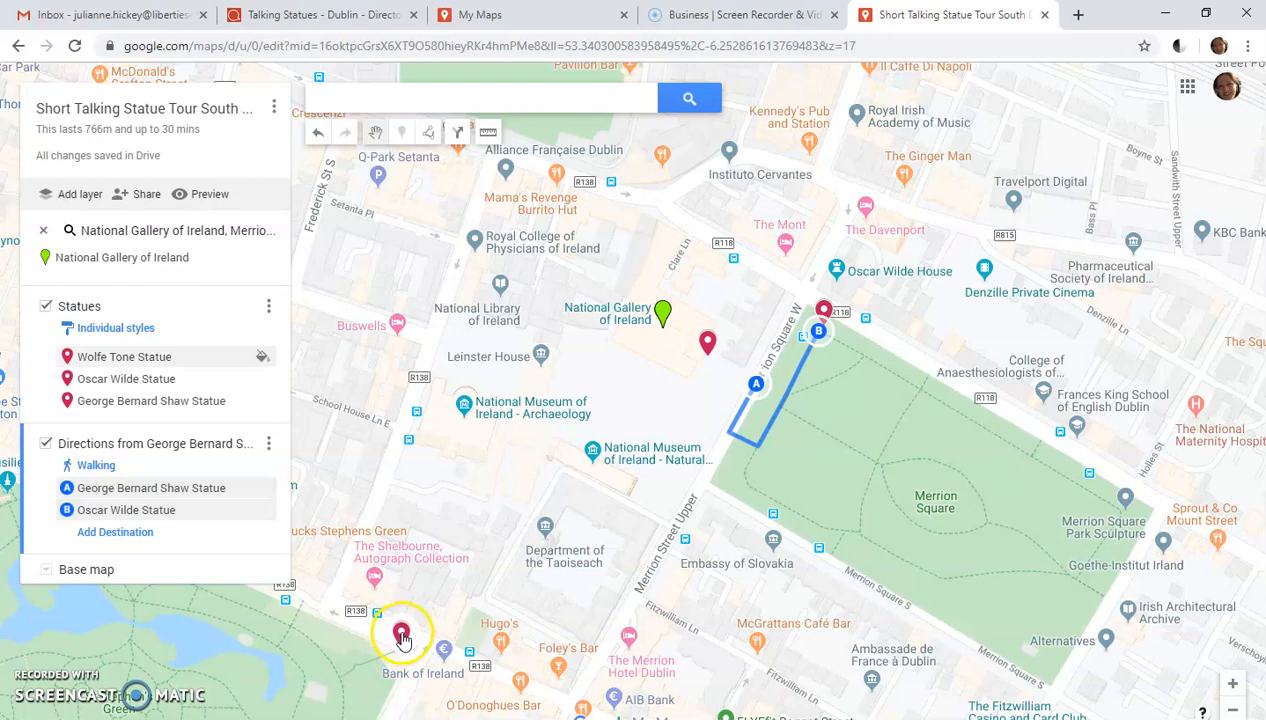
pyautogui.click(400, 636)
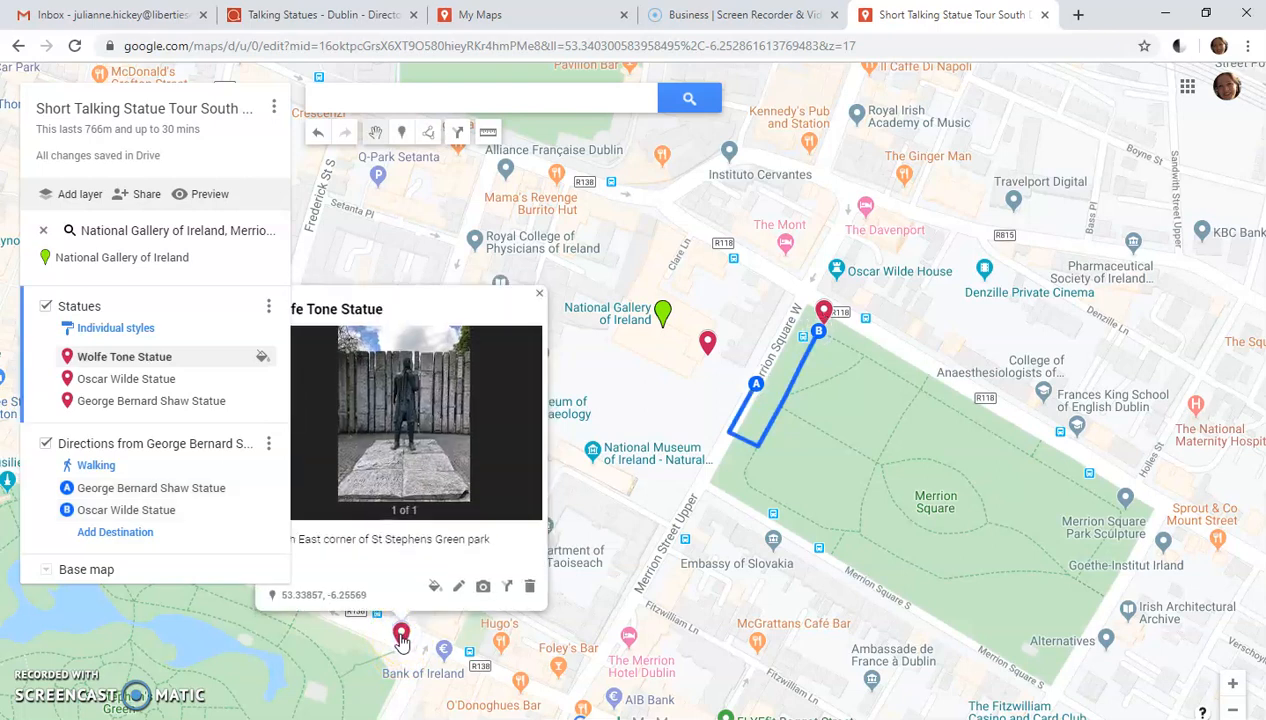
pyautogui.click(95, 532)
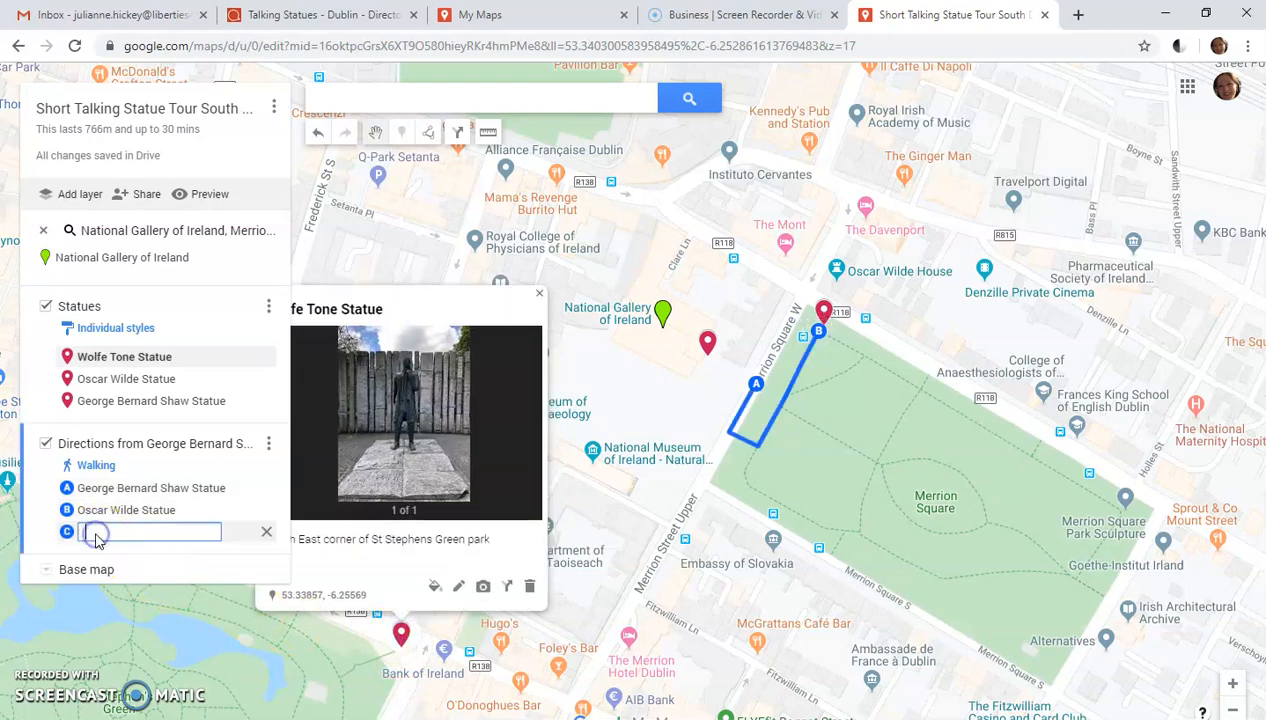
pyautogui.click(400, 636)
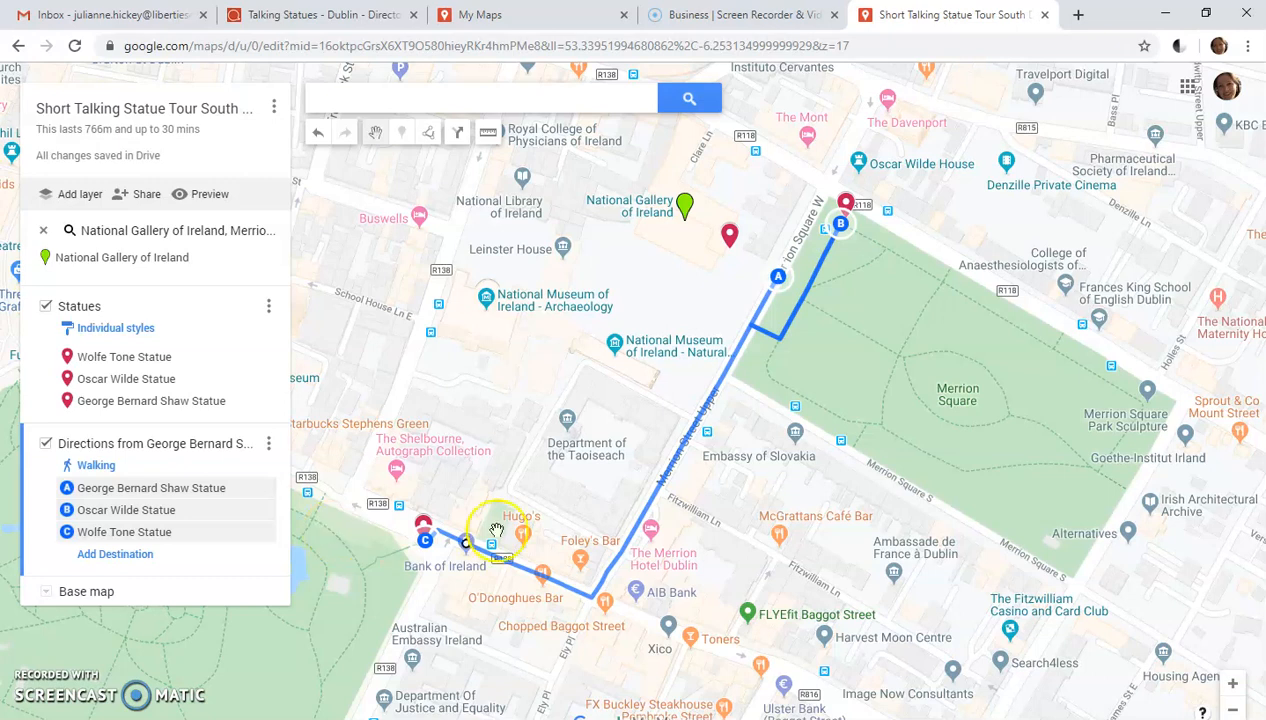
# - Measure the walking distance along the route from the George Bernard Shaw marker via Oscar Wilde to the Wolfe Tone marker
pyautogui.click(488, 135)
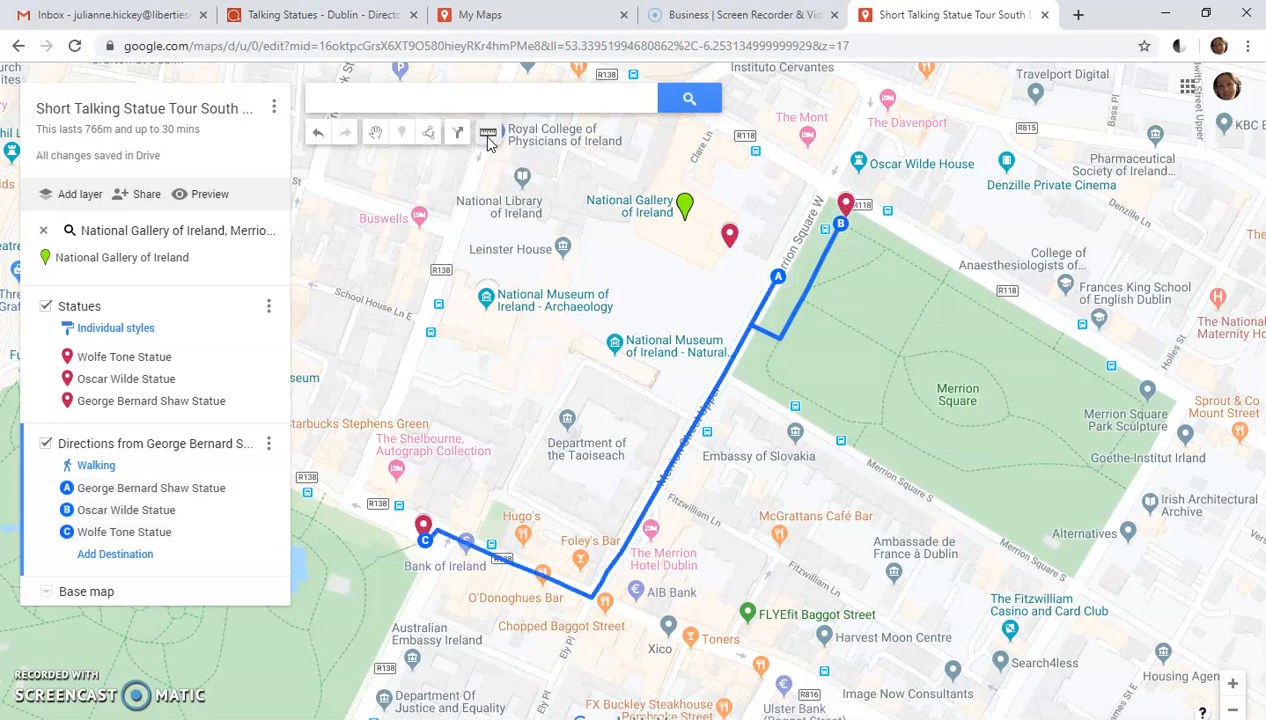
pyautogui.click(728, 247)
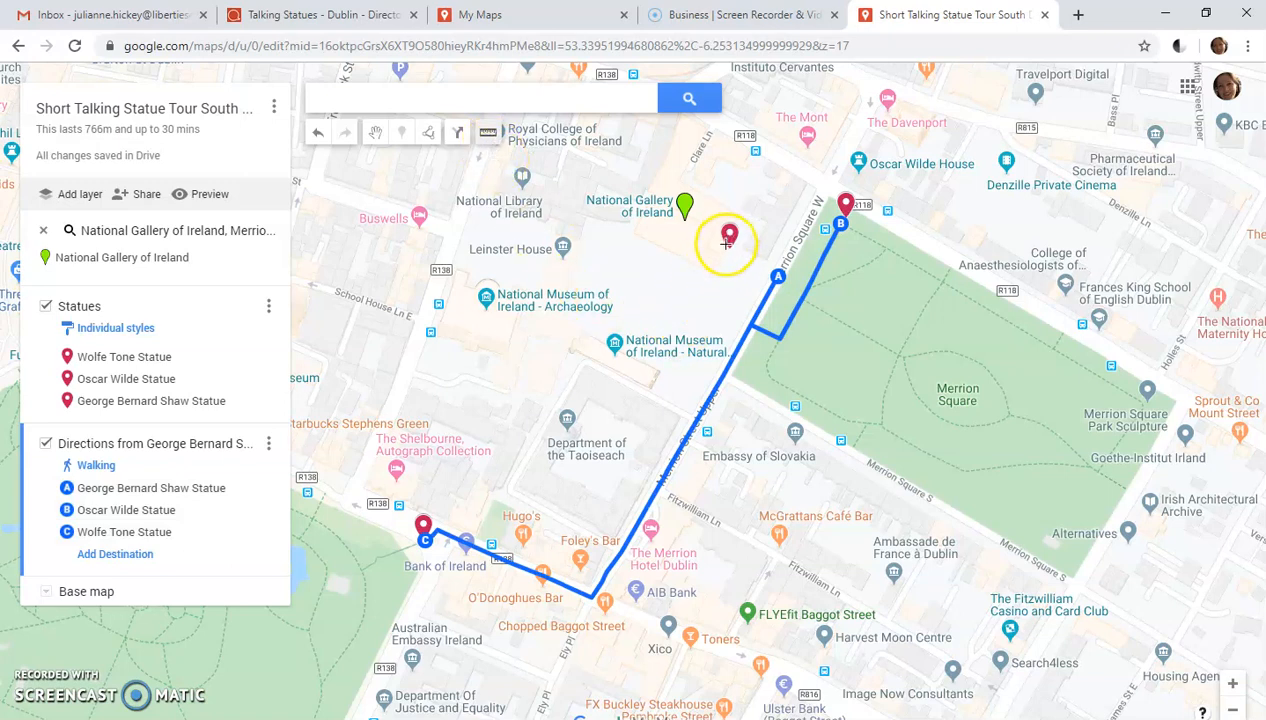
pyautogui.click(779, 276)
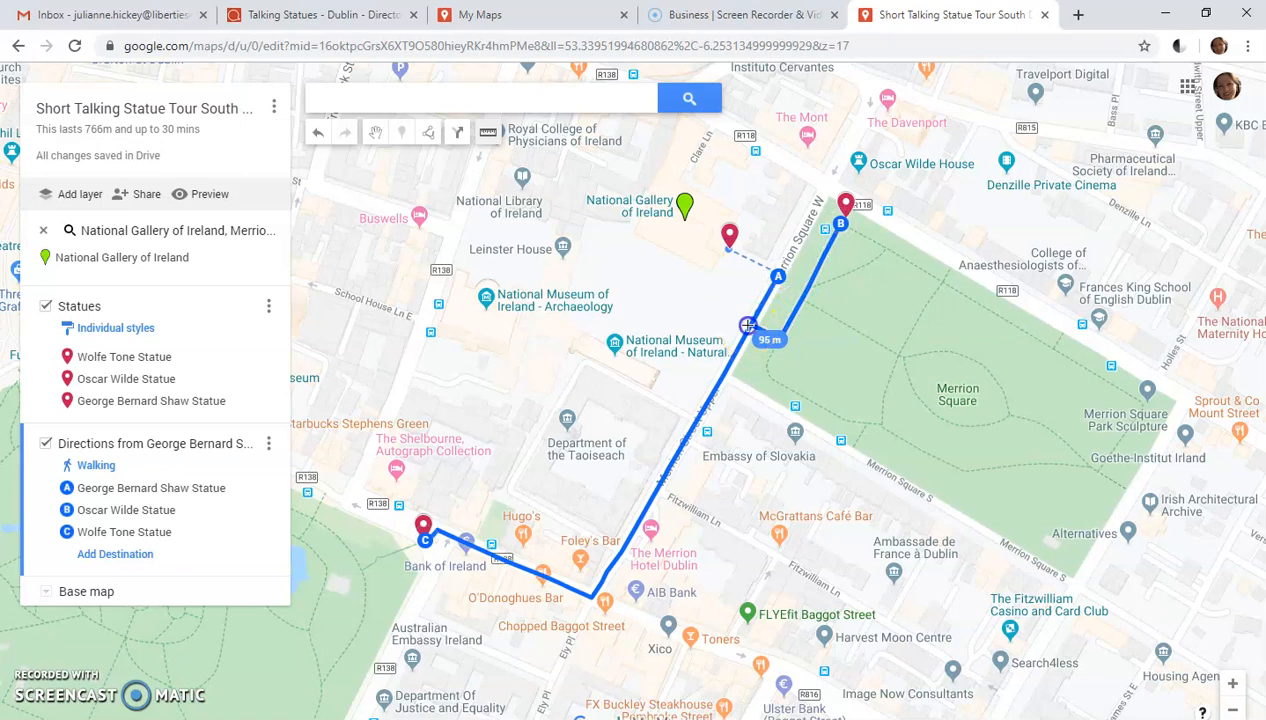
pyautogui.click(780, 339)
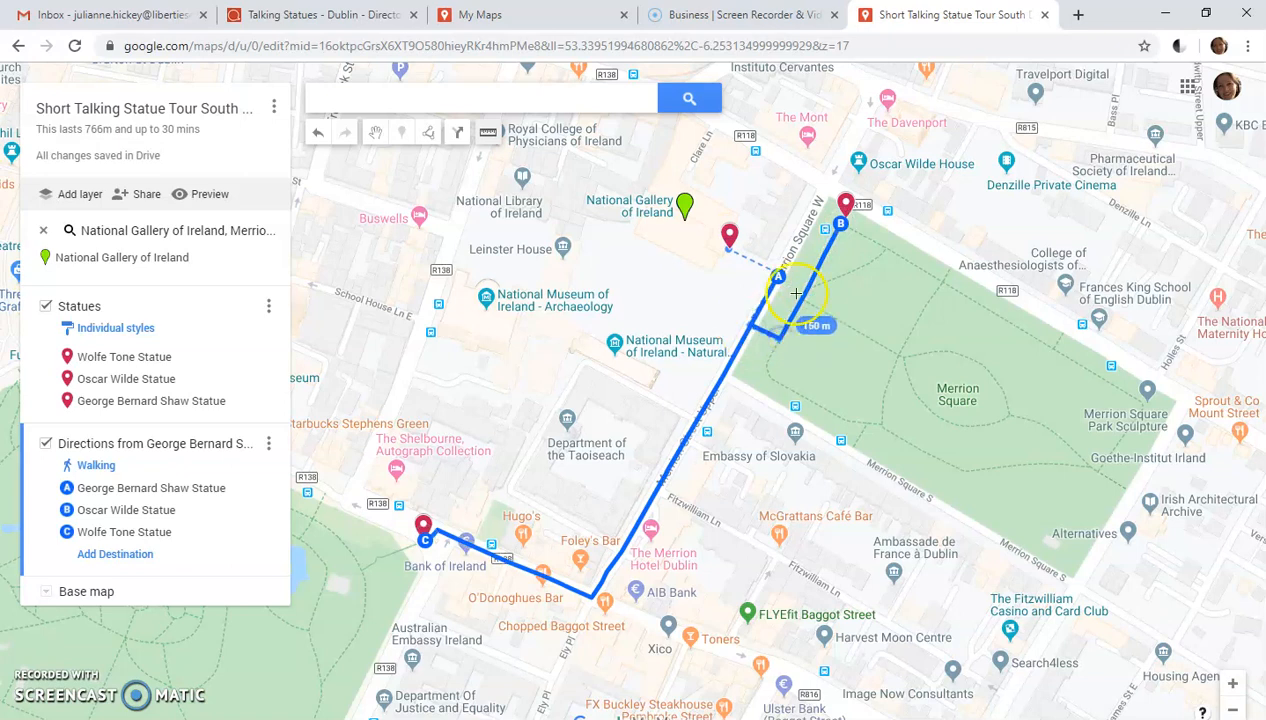
pyautogui.click(836, 226)
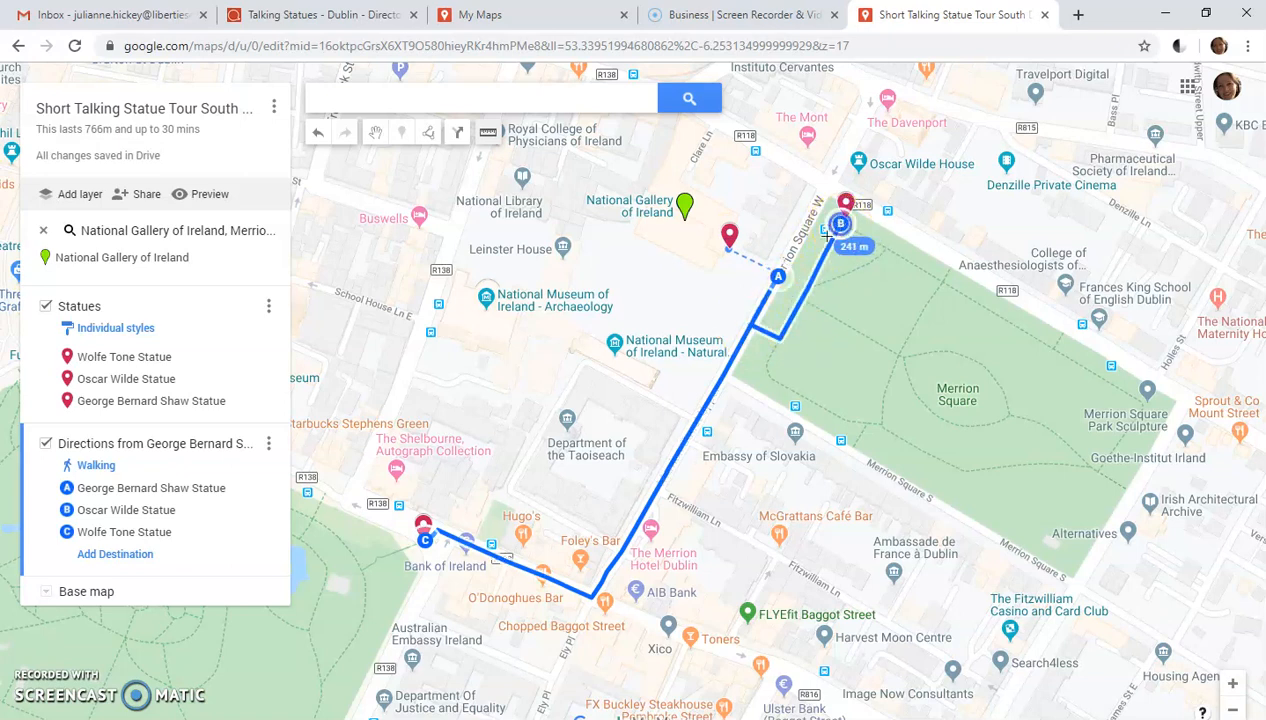
pyautogui.click(752, 326)
pyautogui.click(602, 595)
pyautogui.click(455, 558)
pyautogui.click(427, 540)
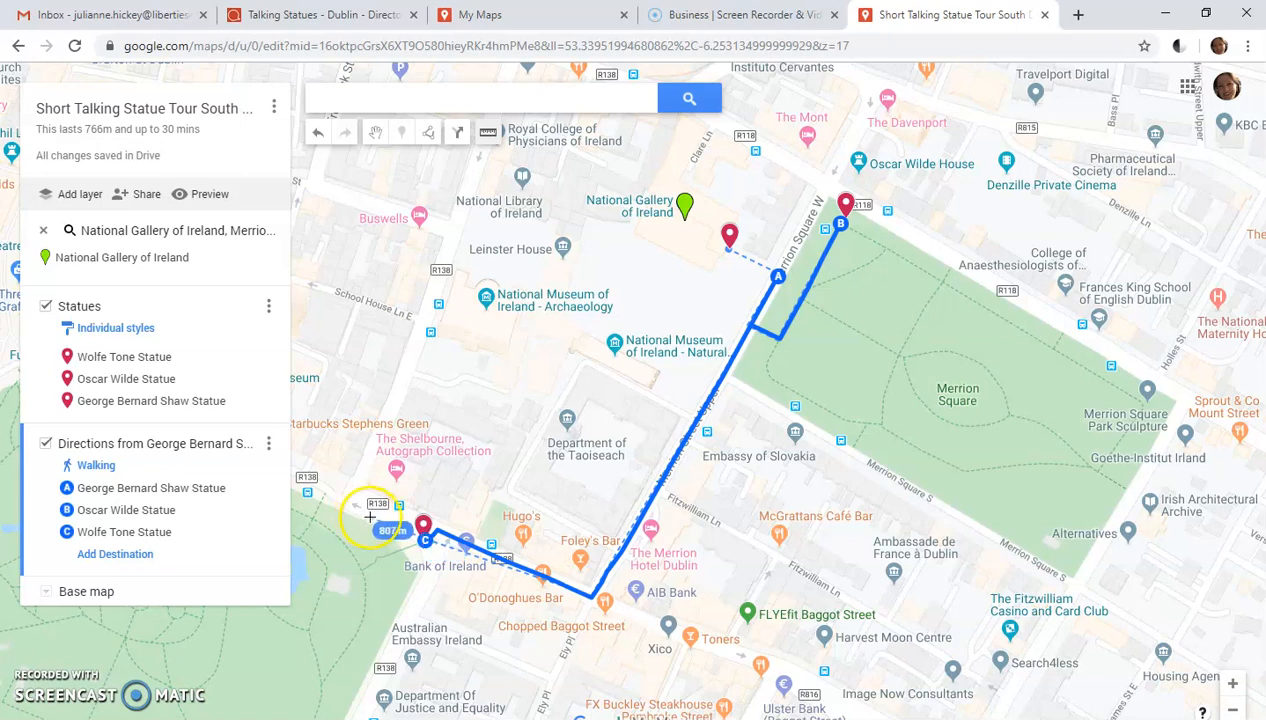
pyautogui.click(420, 538)
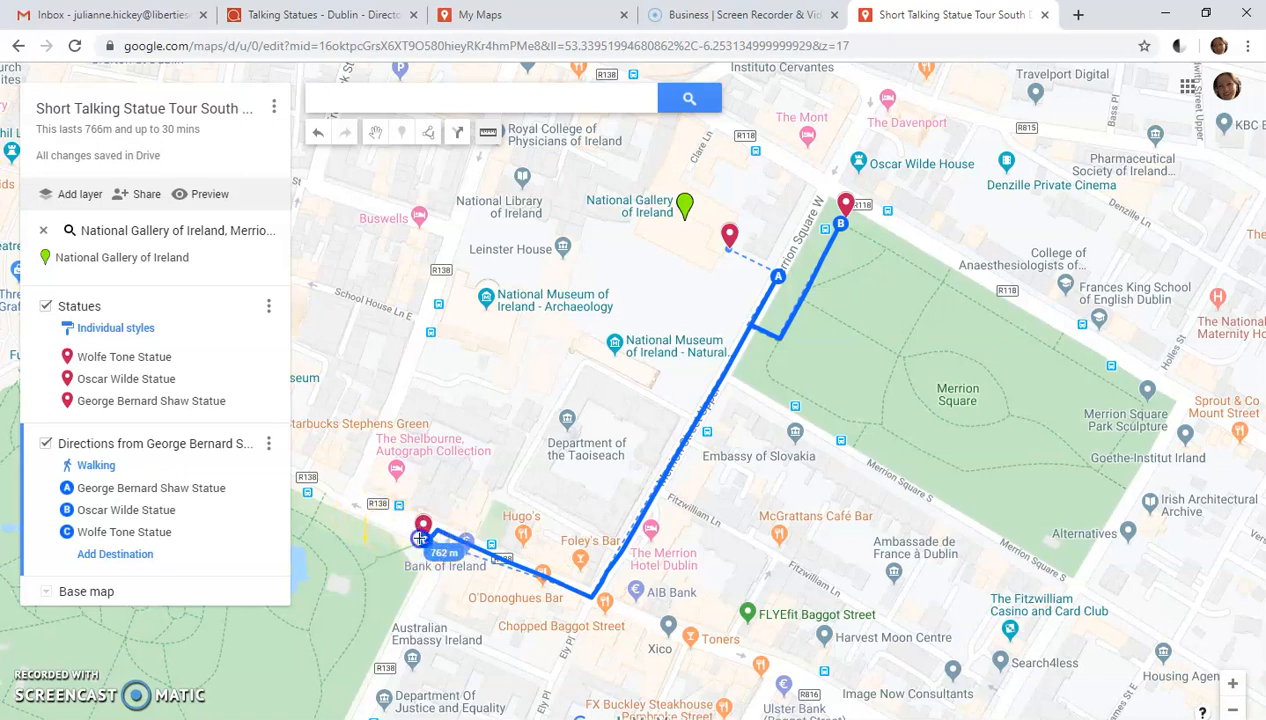
pyautogui.doubleClick(424, 539)
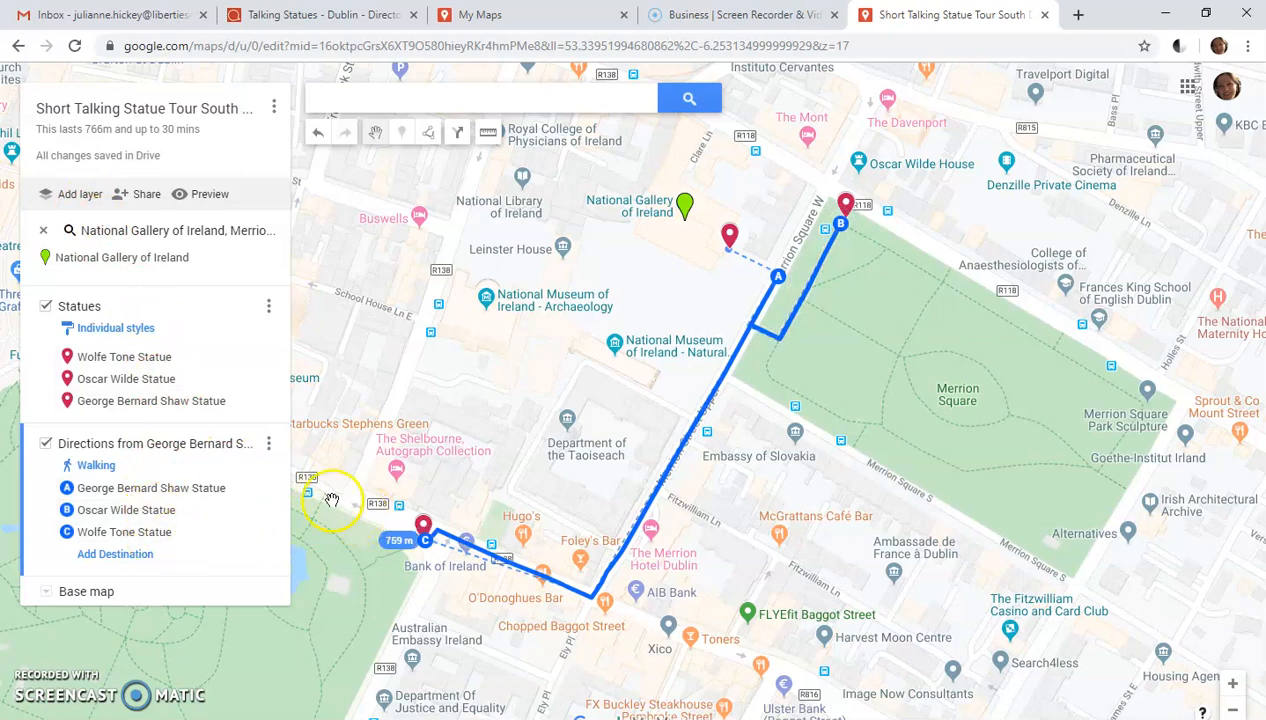
# - Open the map's sharing settings, add the collaborator's e-mail address as an invitee and choose to send a copy to yourself
pyautogui.click(146, 196)
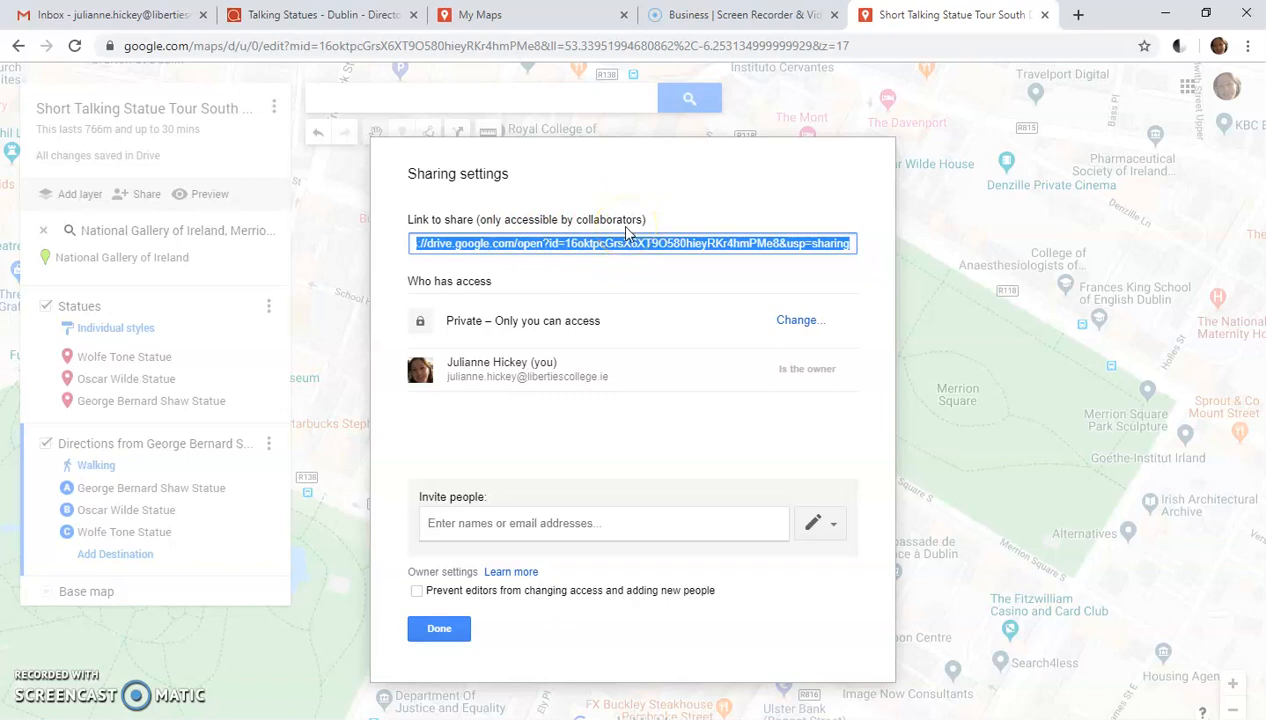
pyautogui.click(504, 521)
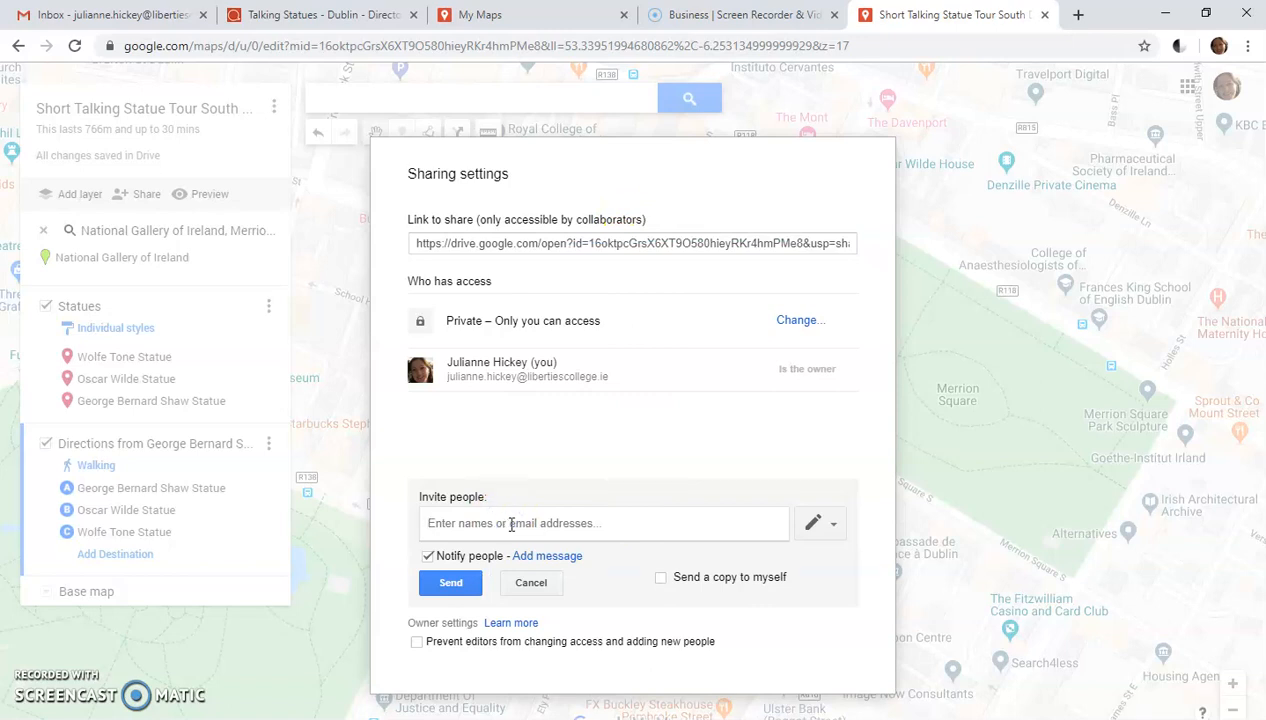
pyautogui.write('niall')
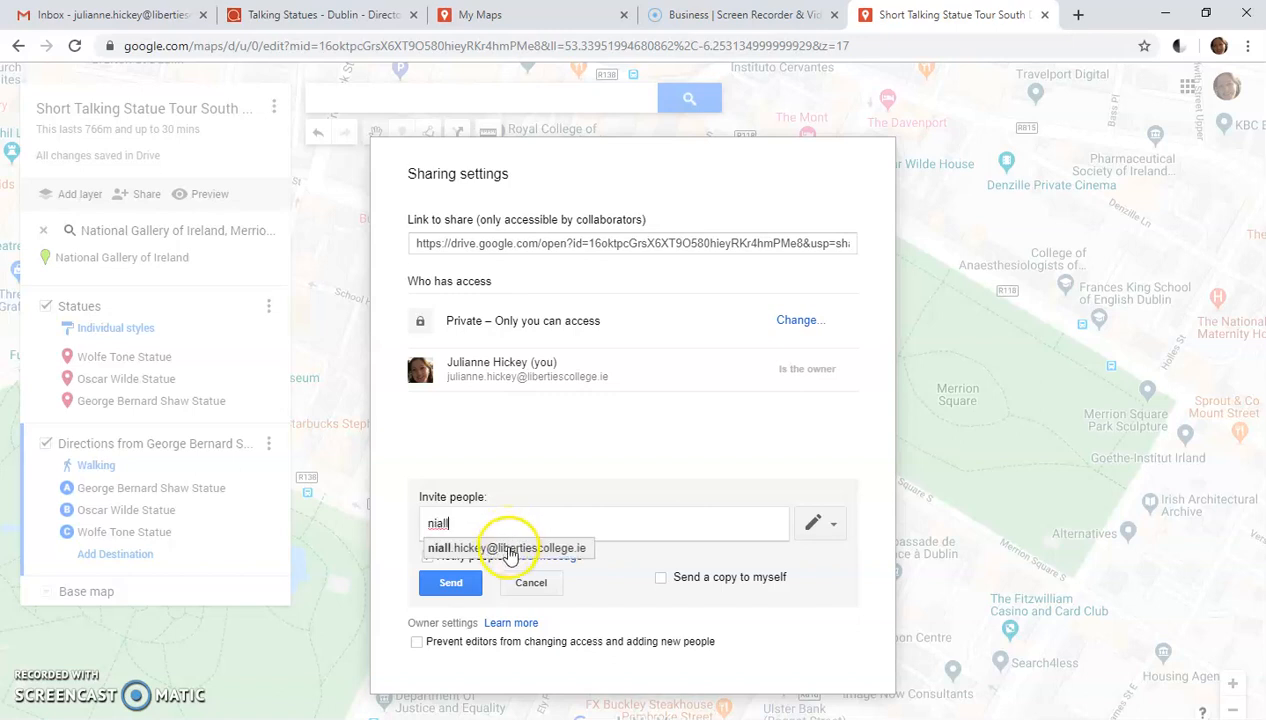
pyautogui.click(510, 550)
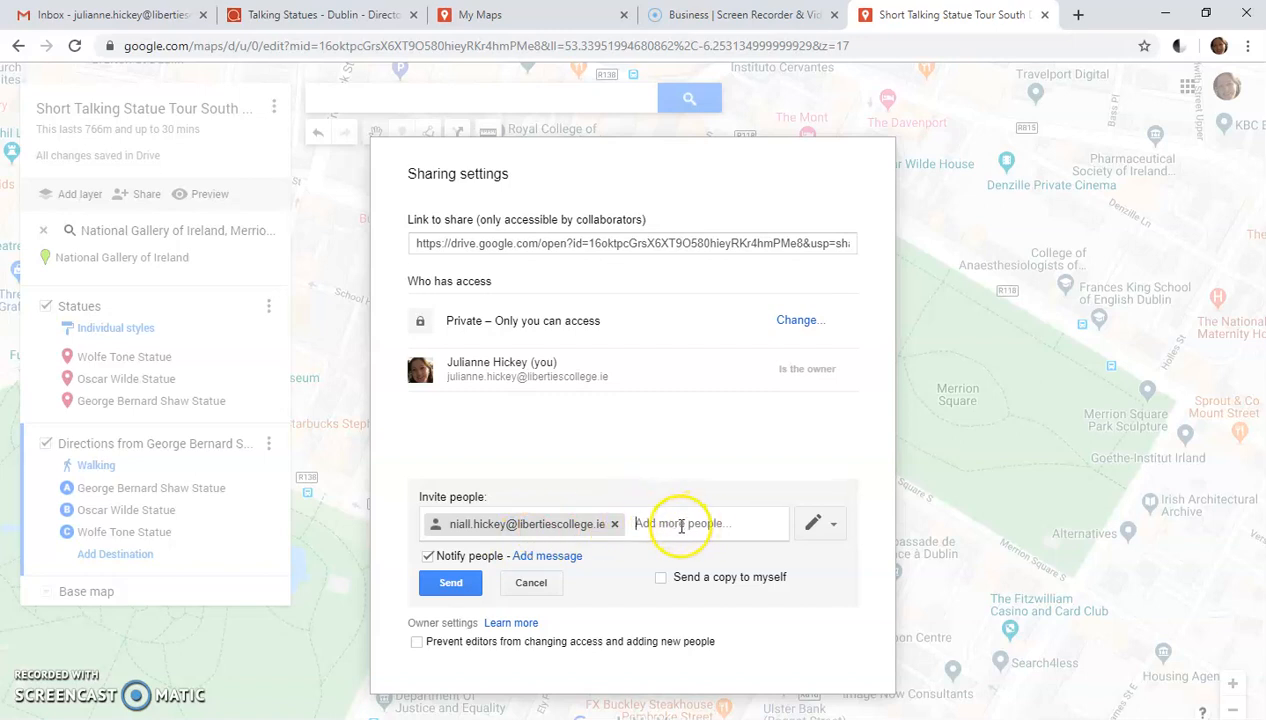
pyautogui.click(661, 579)
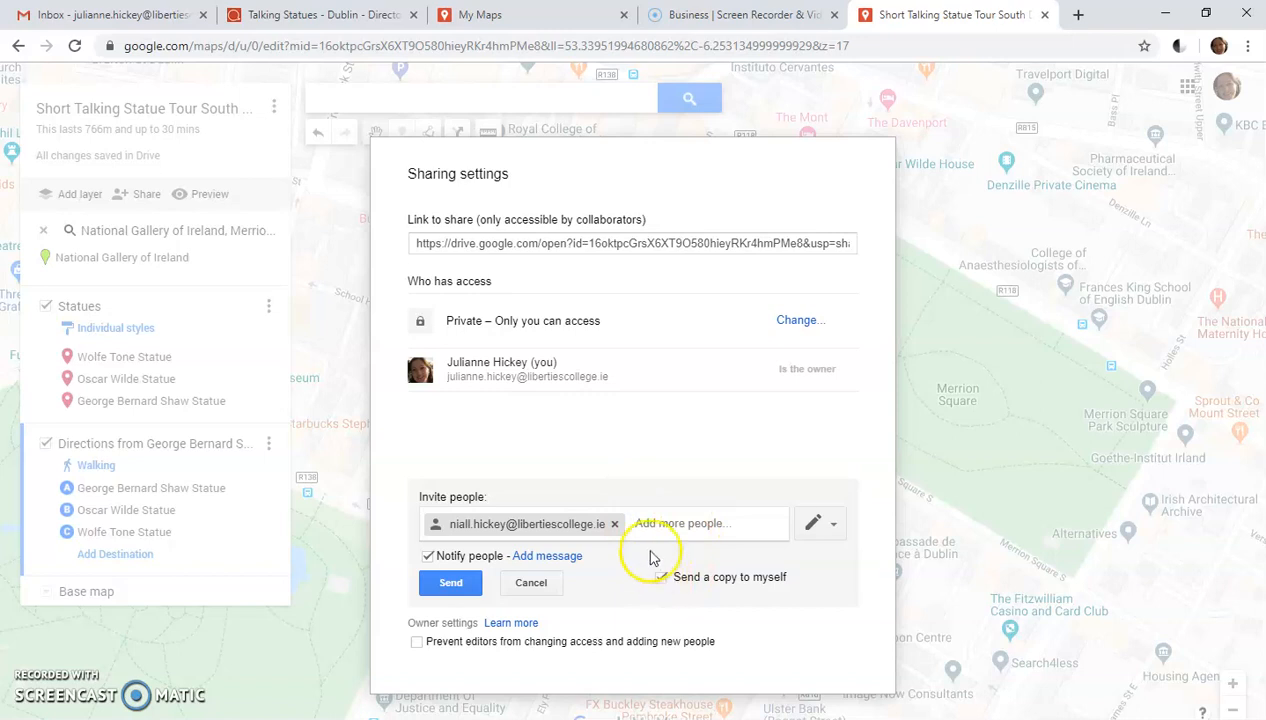
# - Set the map's link sharing to Public on the web, send the collaborator's invitation and close the sharing settings
pyautogui.click(795, 324)
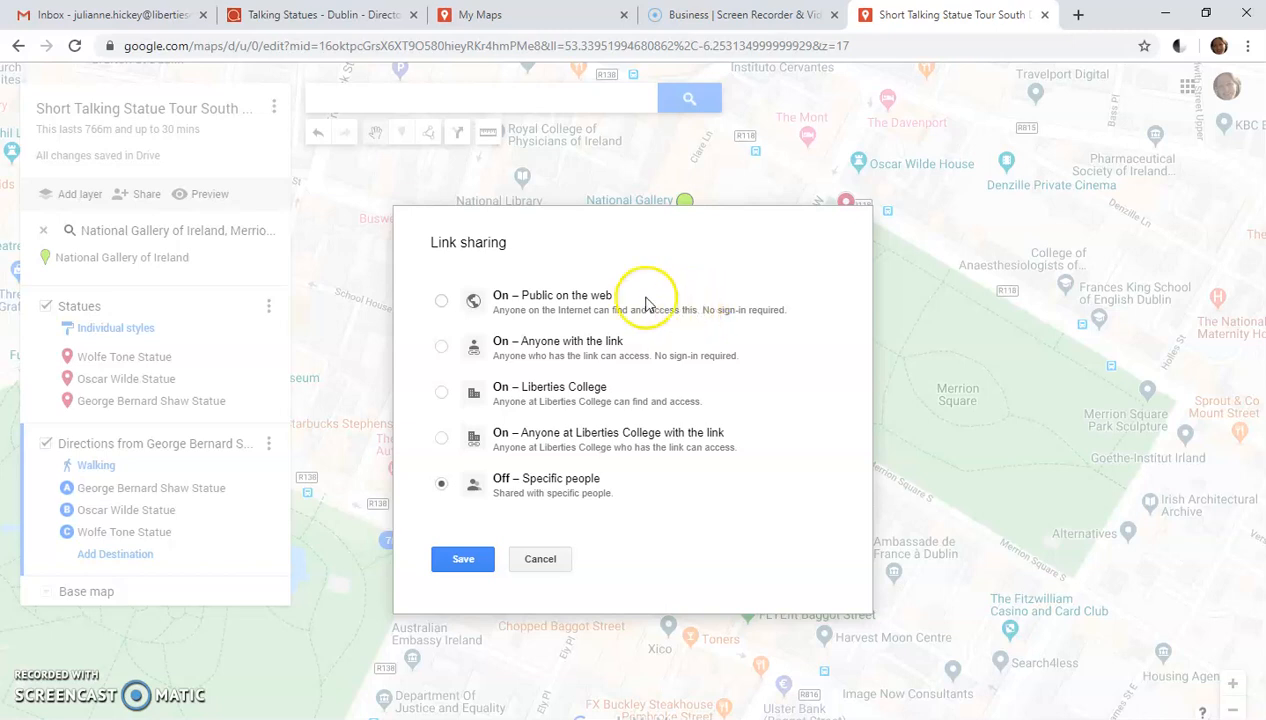
pyautogui.click(434, 303)
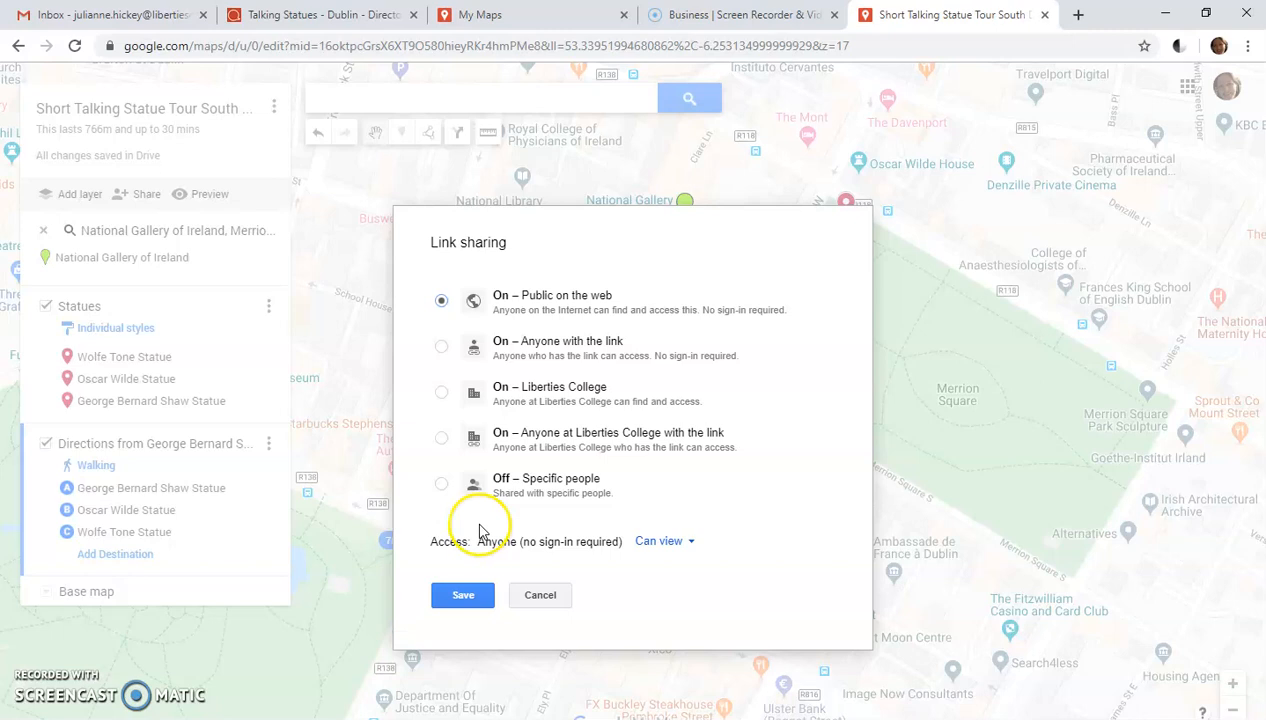
pyautogui.click(463, 598)
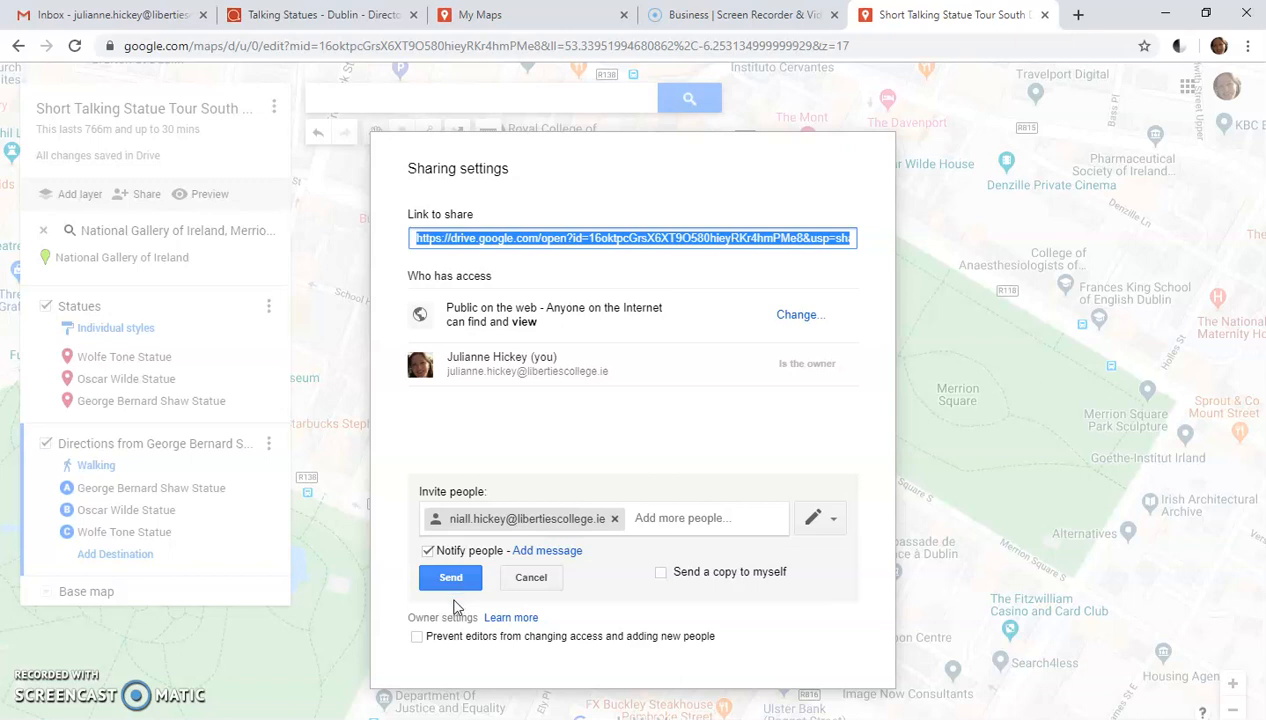
pyautogui.click(442, 580)
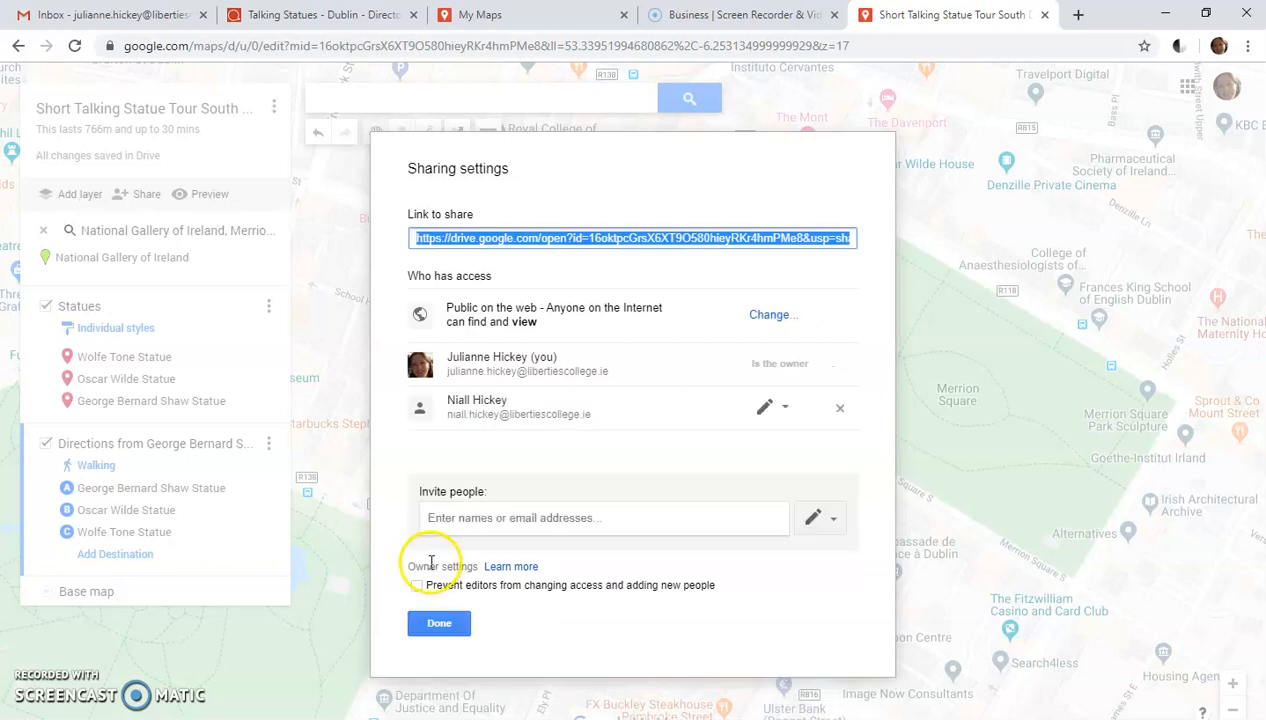
pyautogui.click(429, 632)
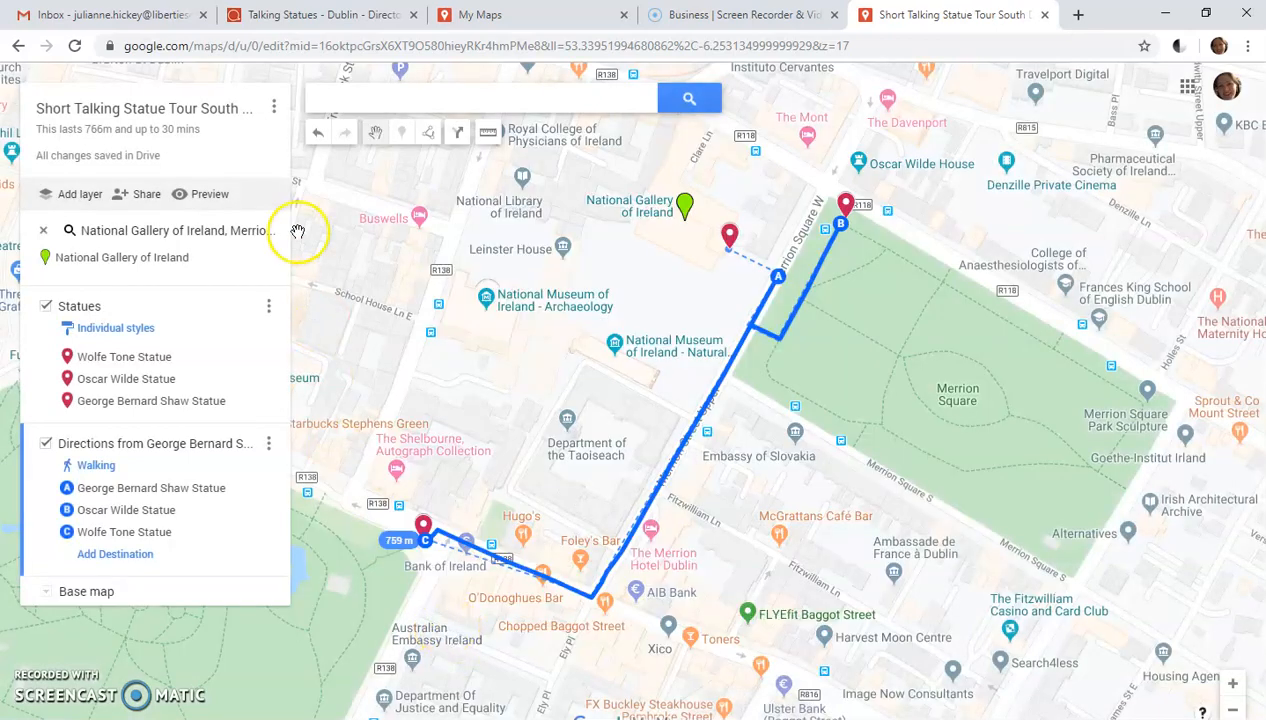
# - Preview the map in view-only mode and view the details of the George Bernard Shaw Statue
pyautogui.click(212, 195)
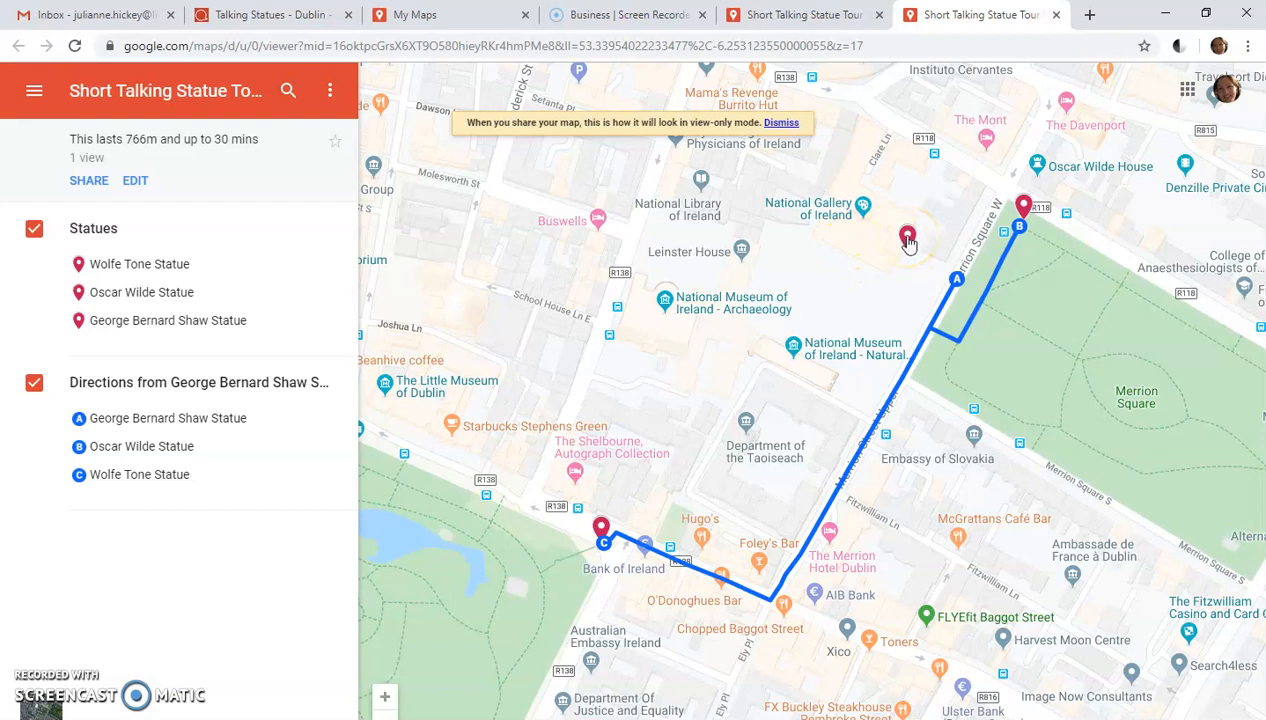
pyautogui.click(957, 281)
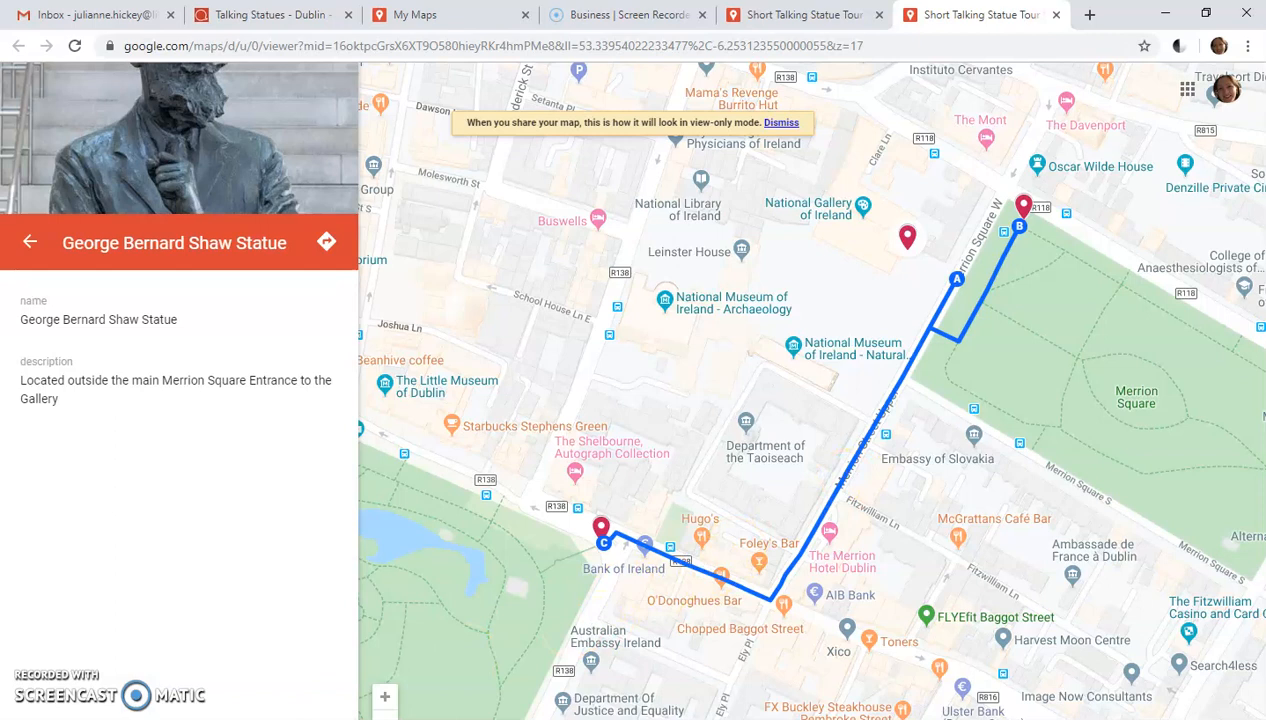
# - Switch to Snipping Tool and capture the previewed map area containing the whole walking route
pyautogui.press('super+s')
pyautogui.write('snip')
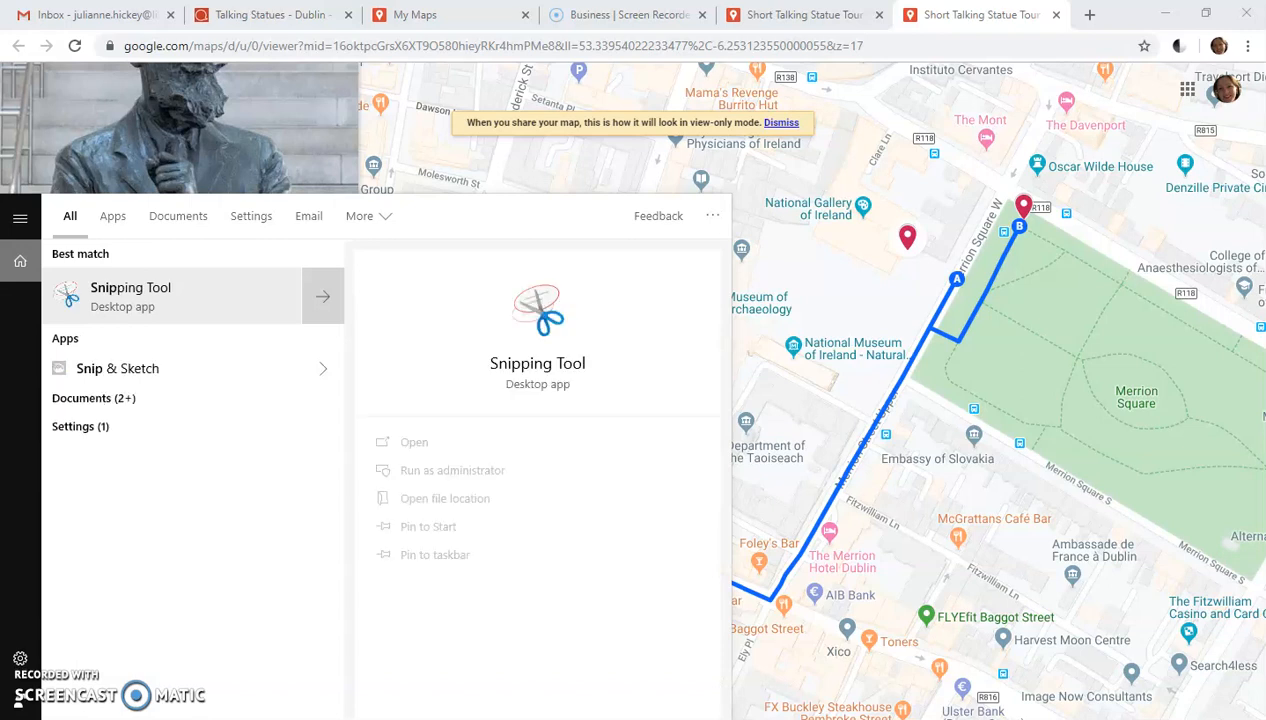
pyautogui.click(118, 297)
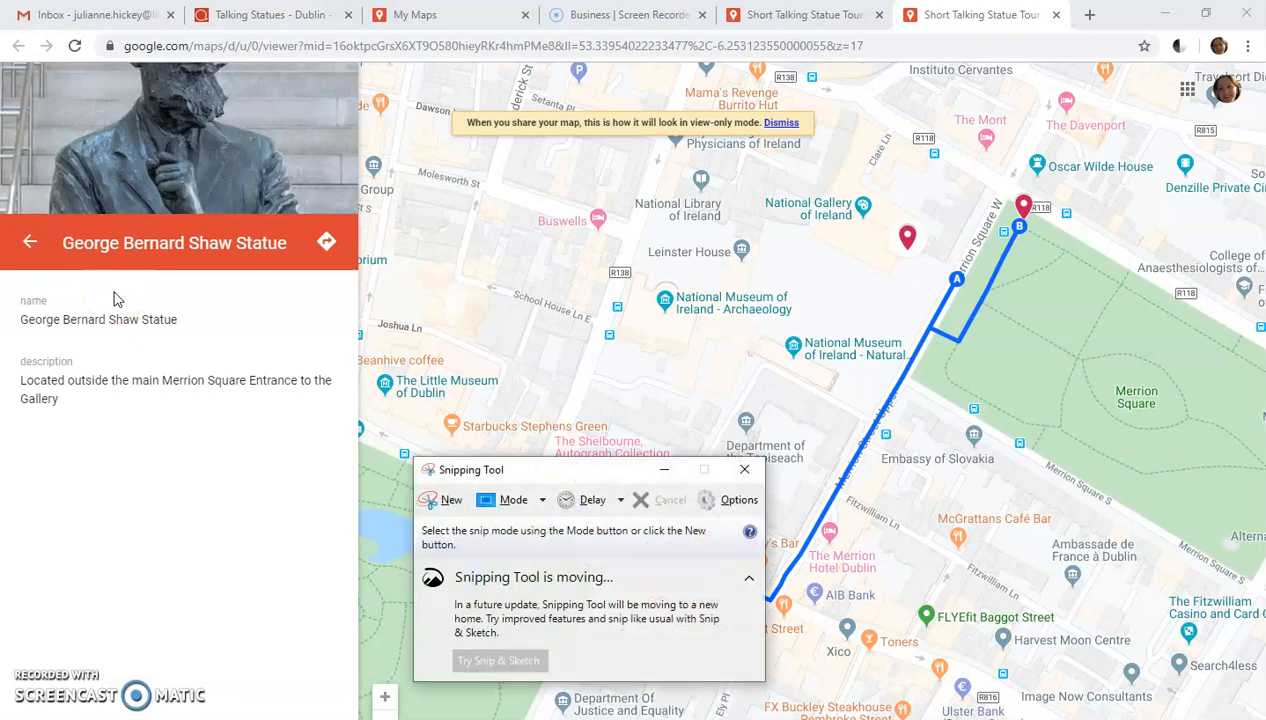
pyautogui.click(444, 500)
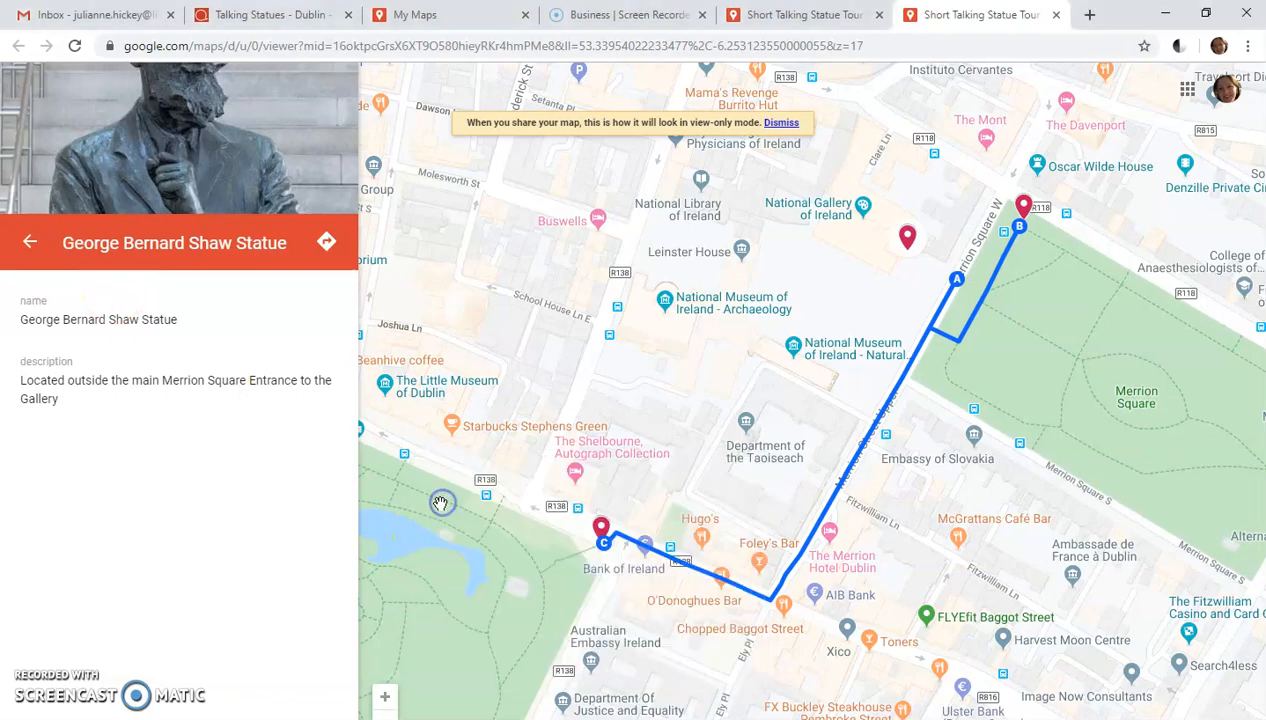
pyautogui.moveTo(551, 468); pyautogui.dragTo(141, 97)
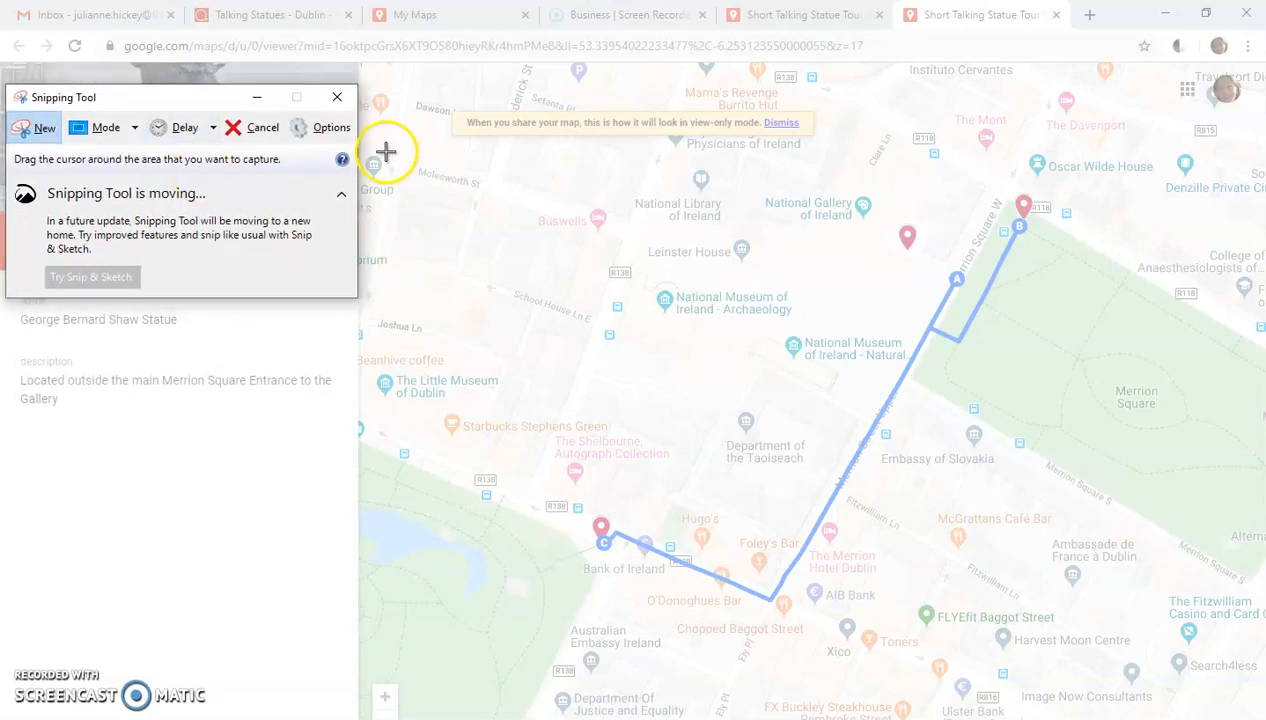
pyautogui.moveTo(386, 151); pyautogui.dragTo(1247, 716)
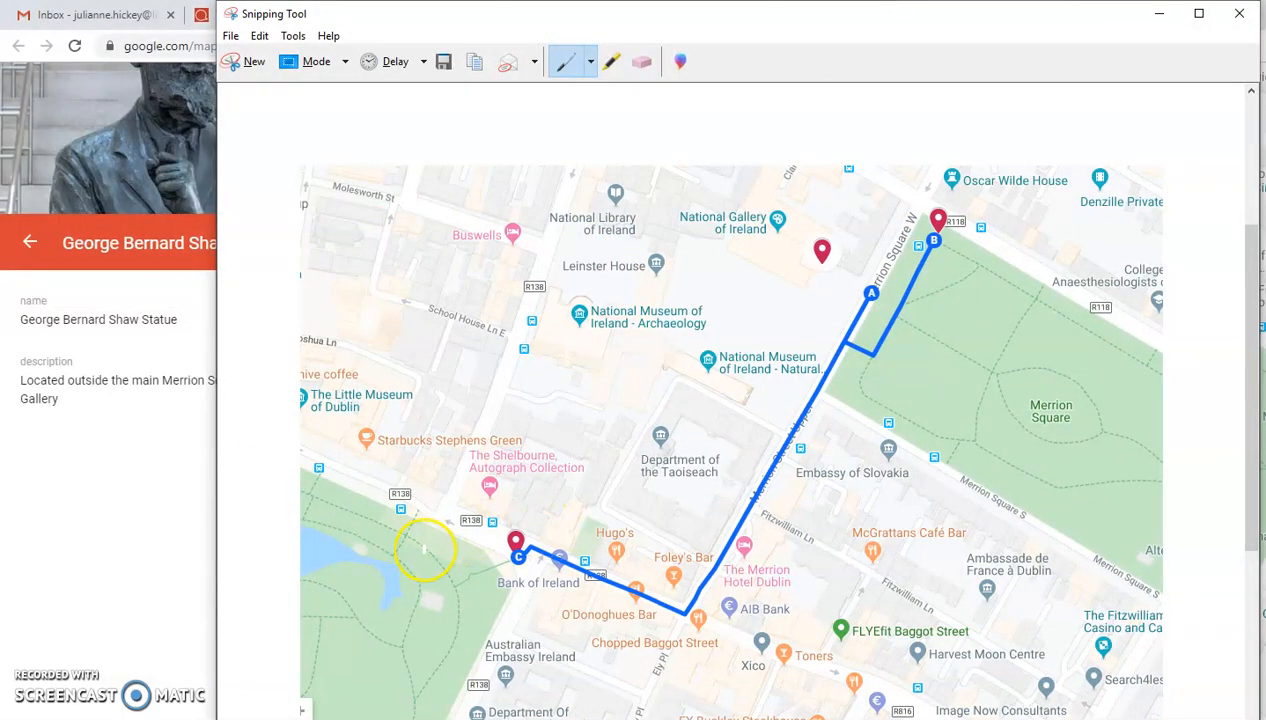
# - Save the snip as the JPEG "walking trail route - talking statues dublin" in the Liberties 2020 folder and return to the map preview
pyautogui.click(230, 36)
pyautogui.click(262, 84)
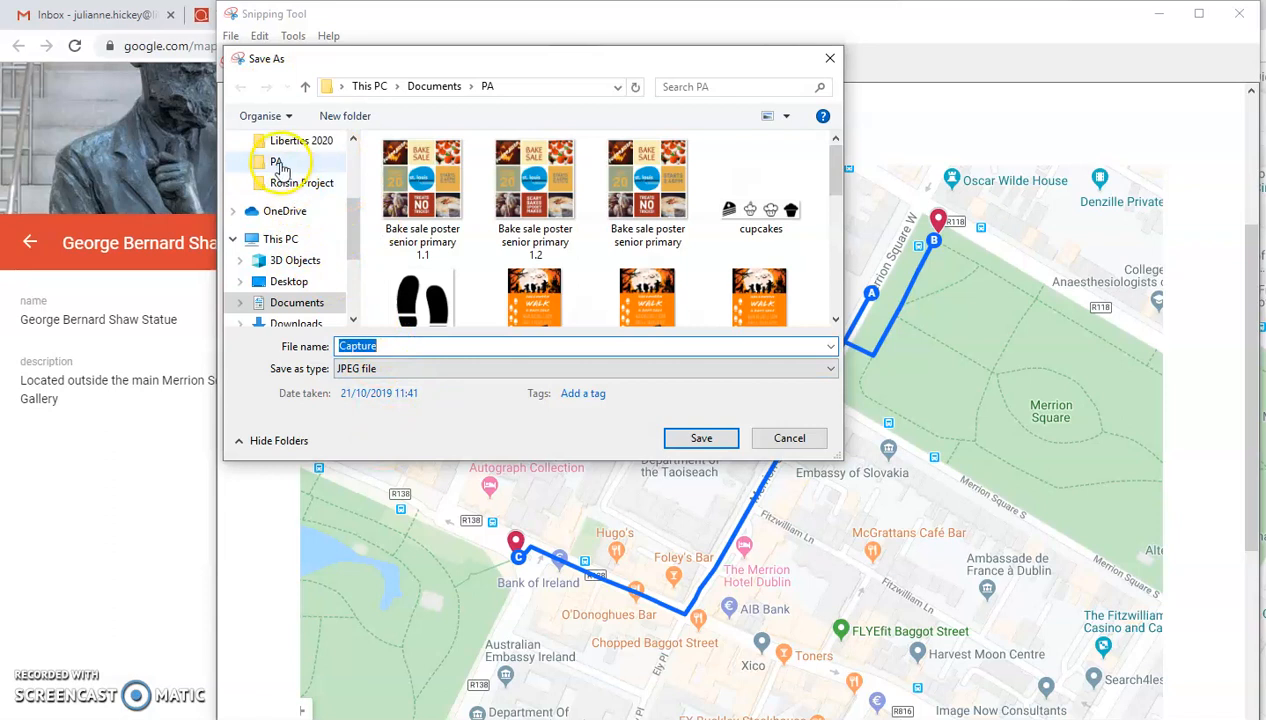
pyautogui.click(290, 141)
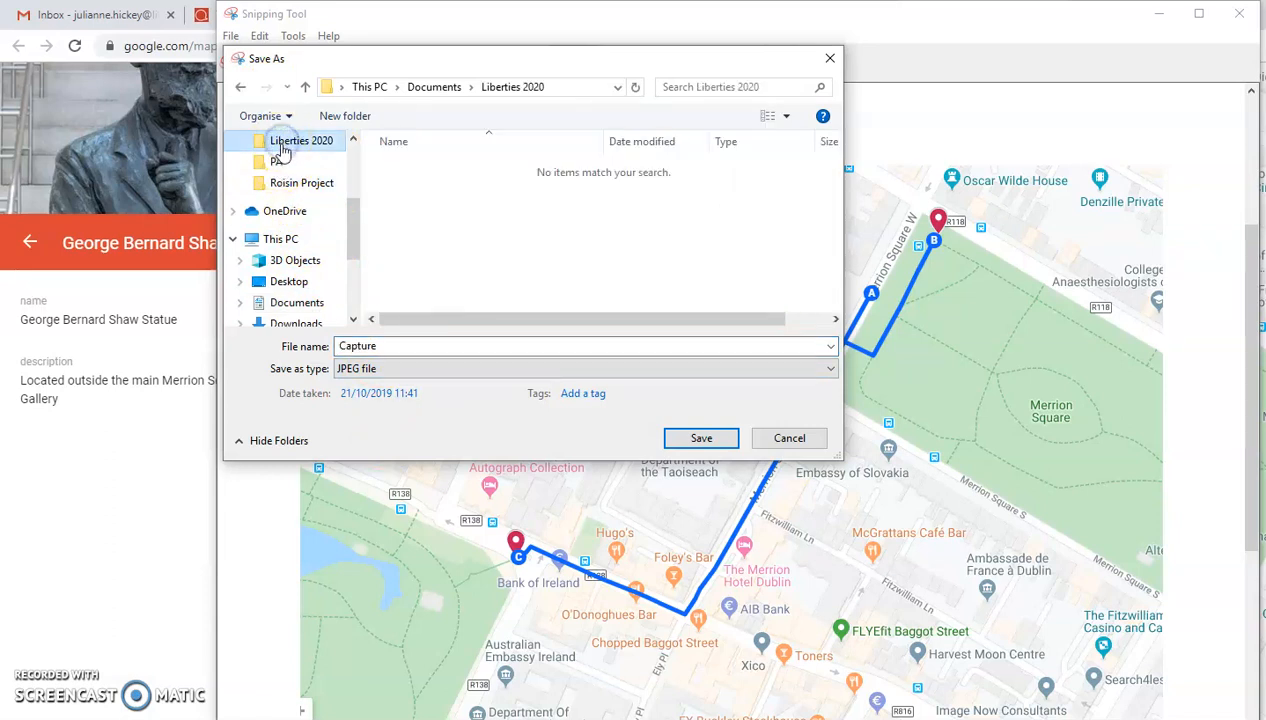
pyautogui.doubleClick(398, 345)
pyautogui.write('walking trail route - talking sta')
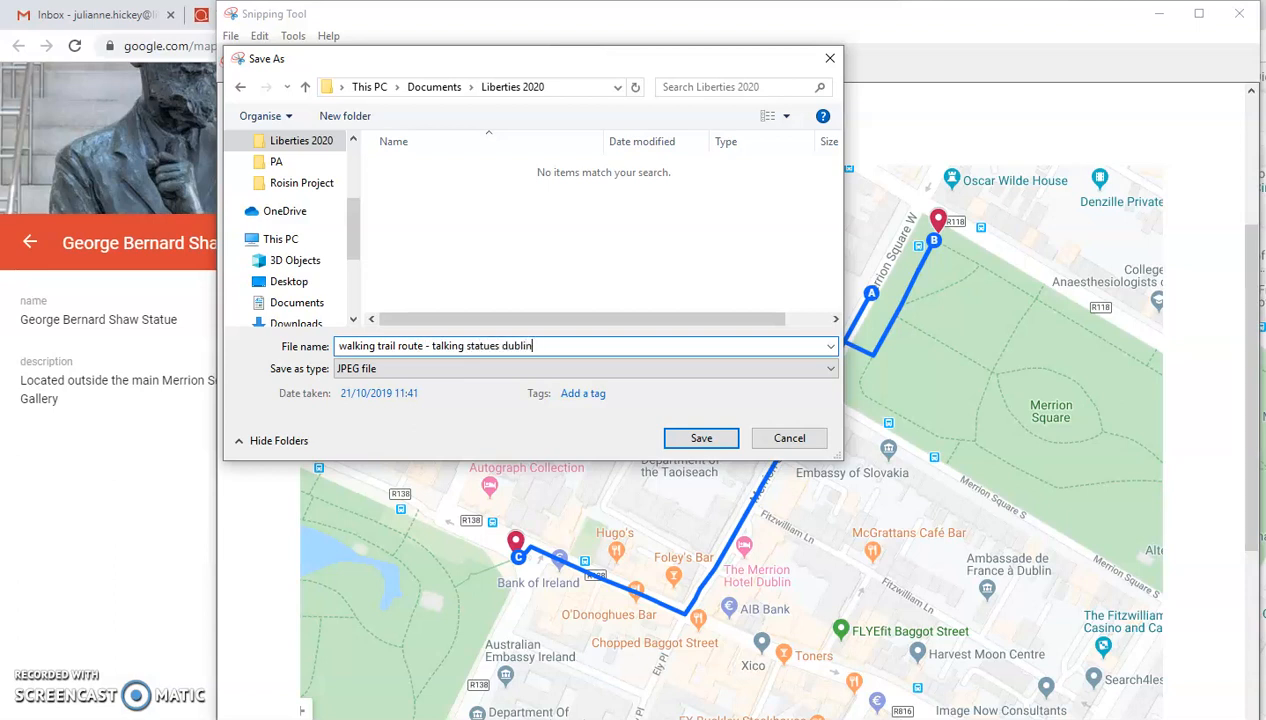
pyautogui.click(702, 438)
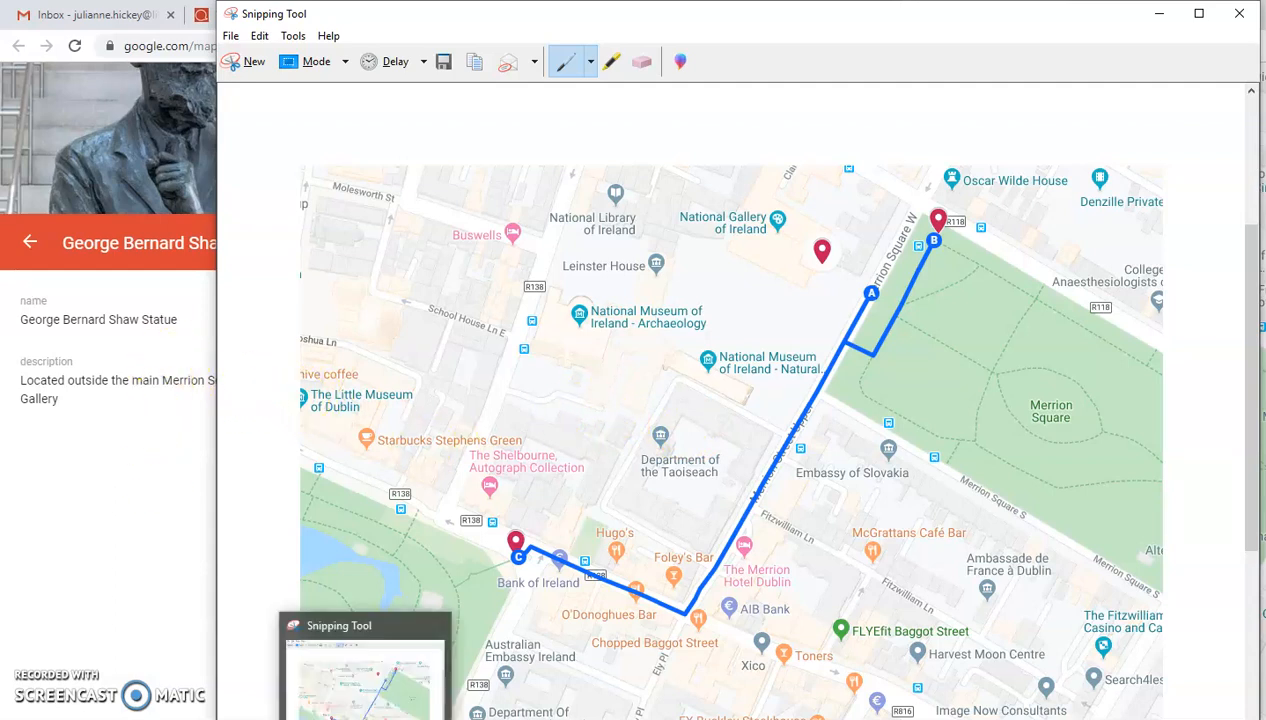
pyautogui.click(365, 719)
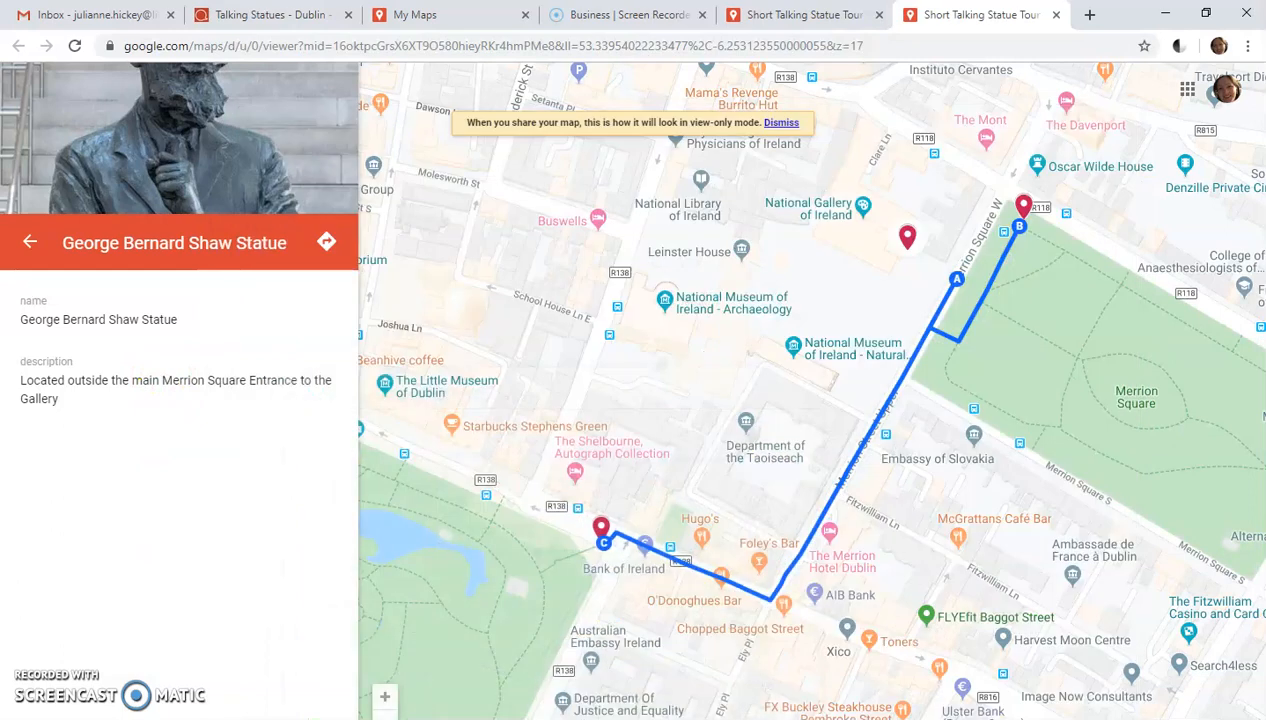